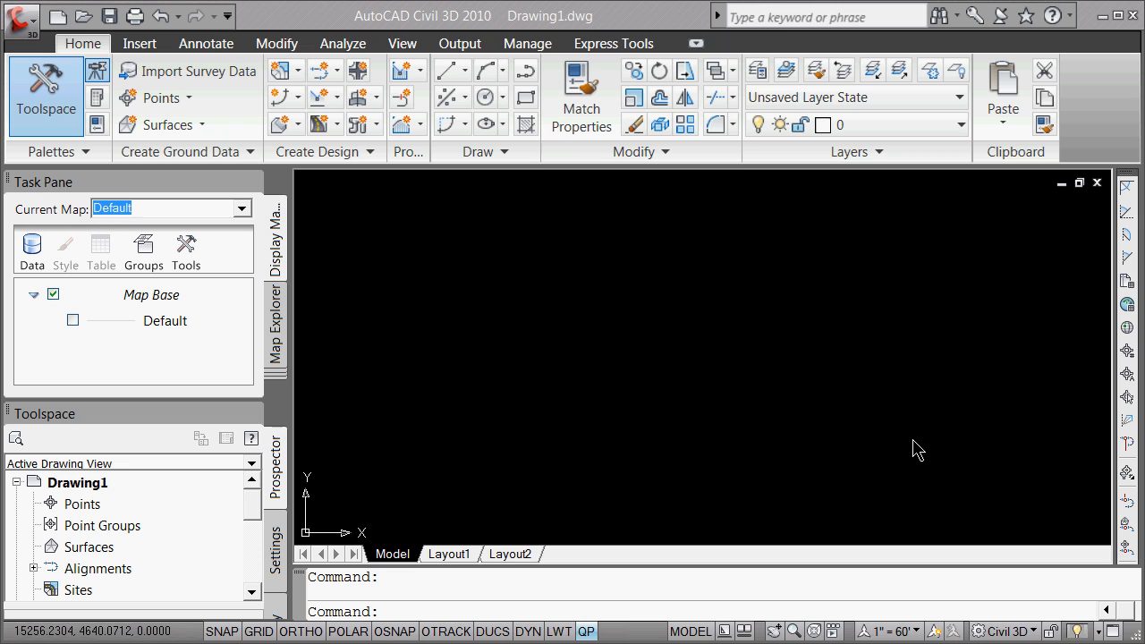
# Step: Open the drawing Oct4c.dwg, skipping the request for the missing shape file
pyautogui.click(29, 29)
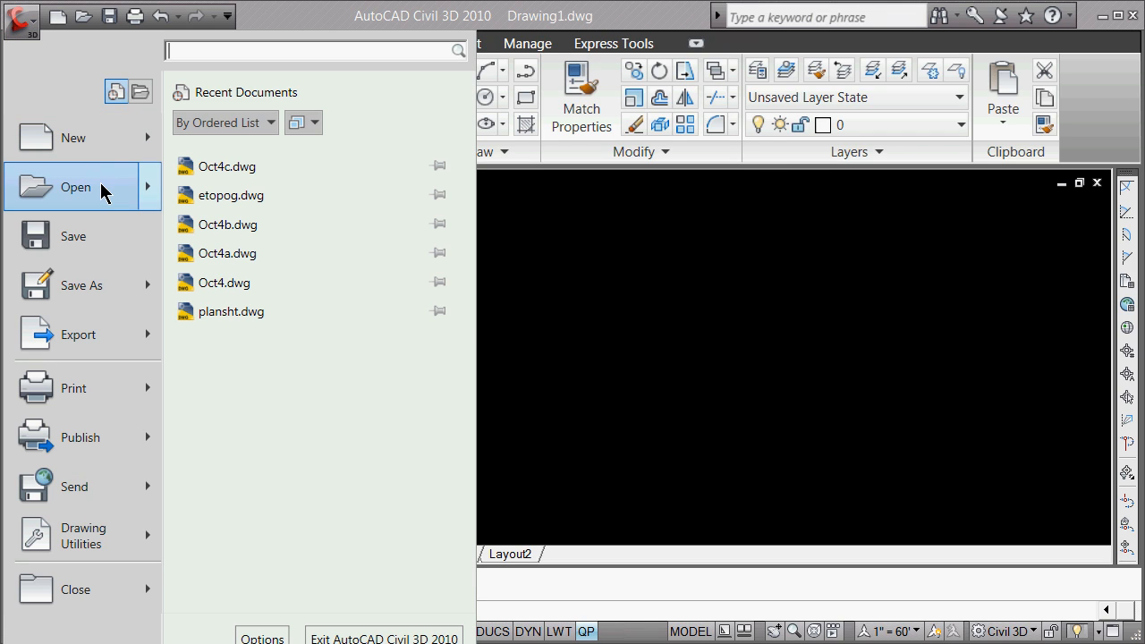
pyautogui.moveTo(103, 190)
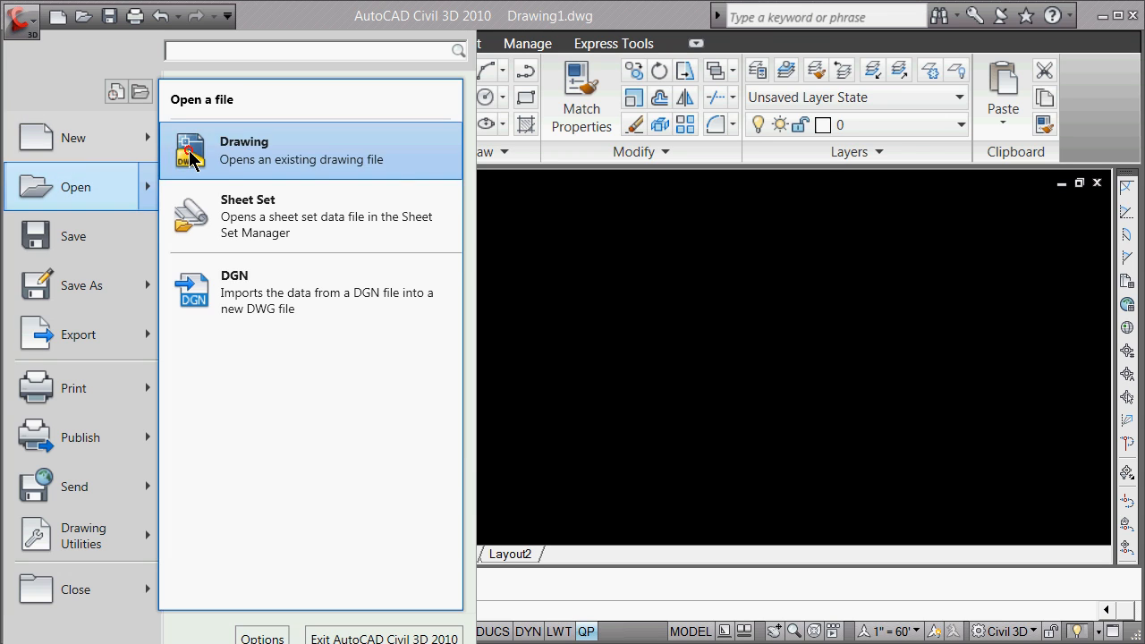
pyautogui.click(237, 150)
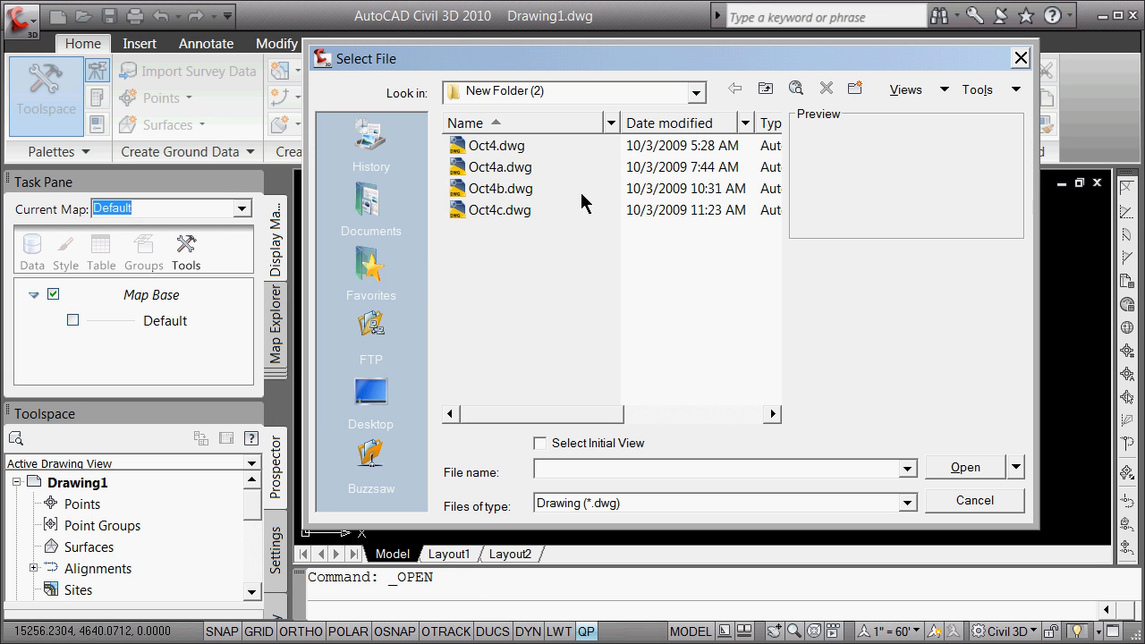
pyautogui.click(498, 213)
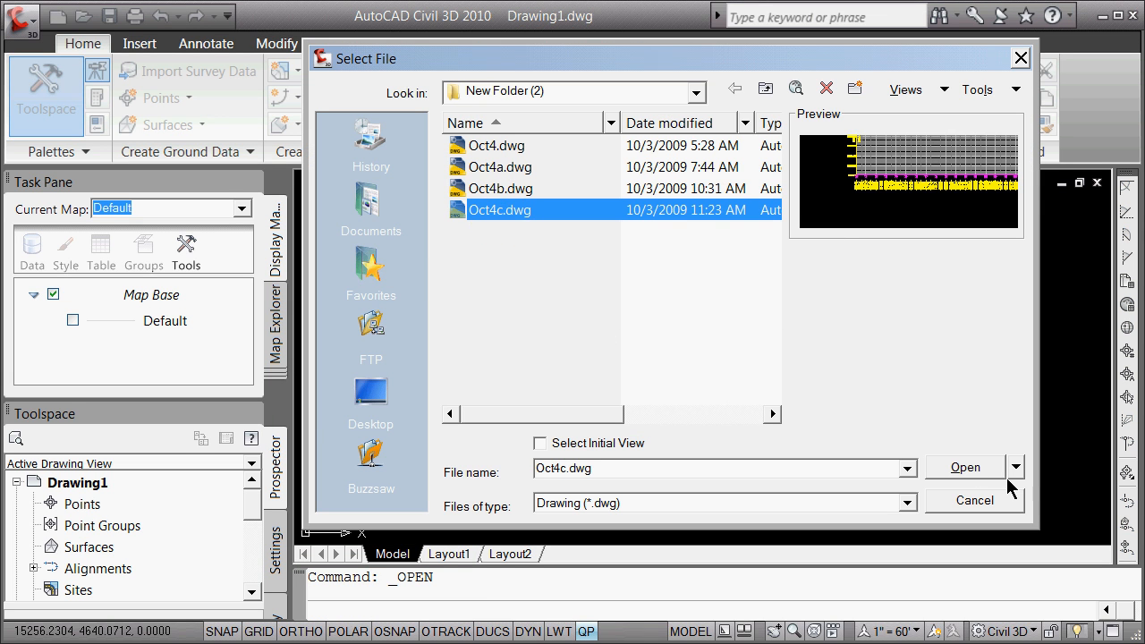
pyautogui.click(978, 469)
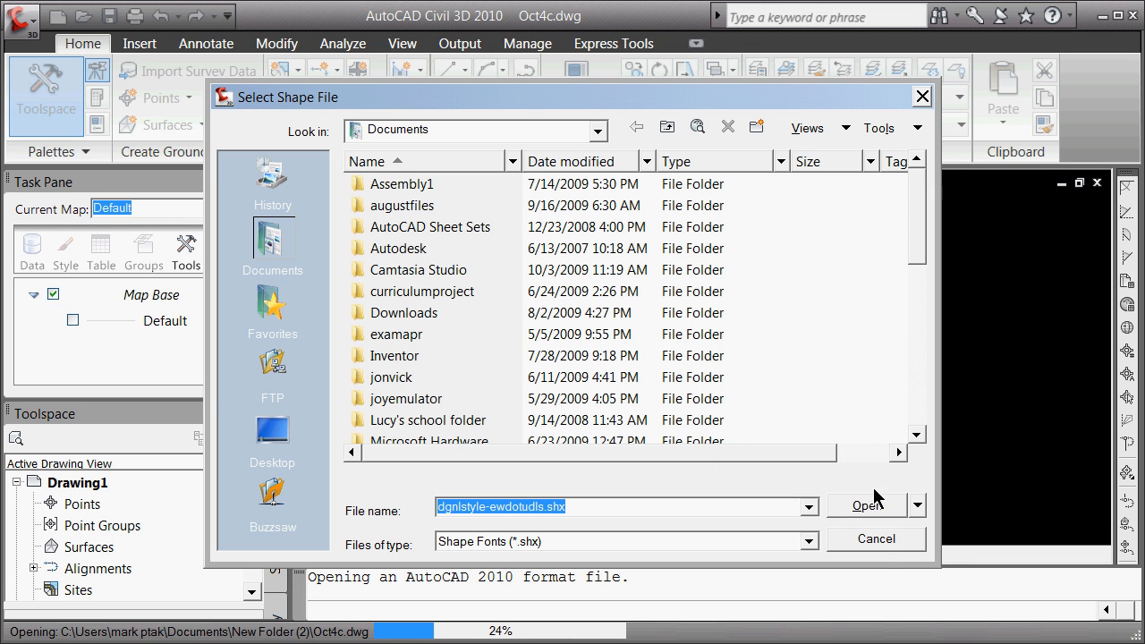
pyautogui.click(878, 539)
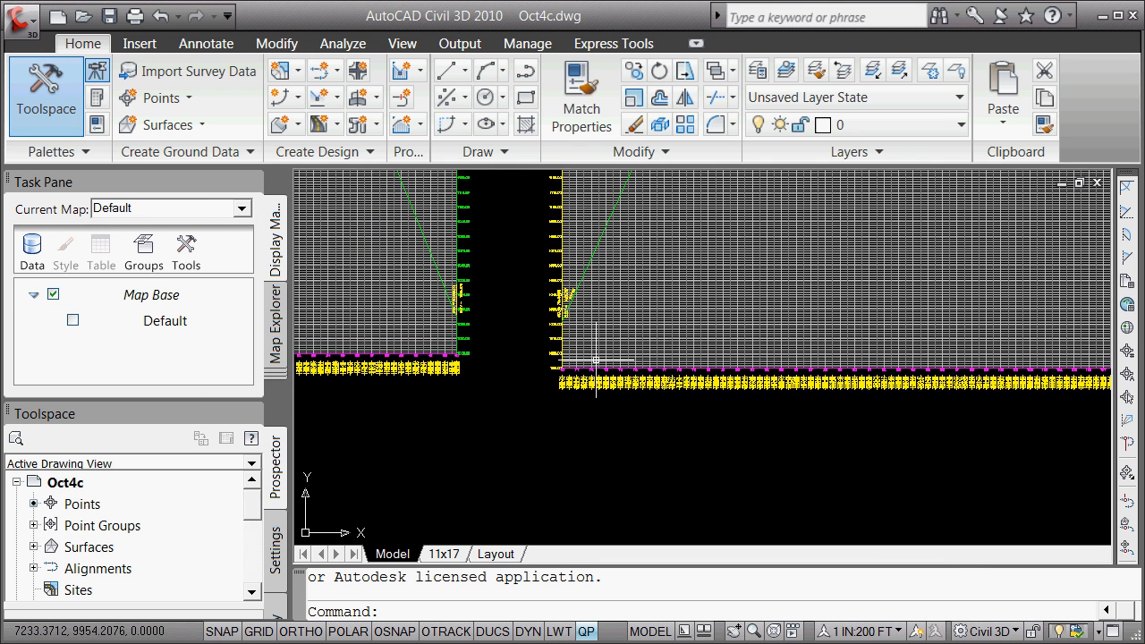
# Step: Review the saved model views in the View Manager without changing anything
pyautogui.scroll(-5, 595, 360)
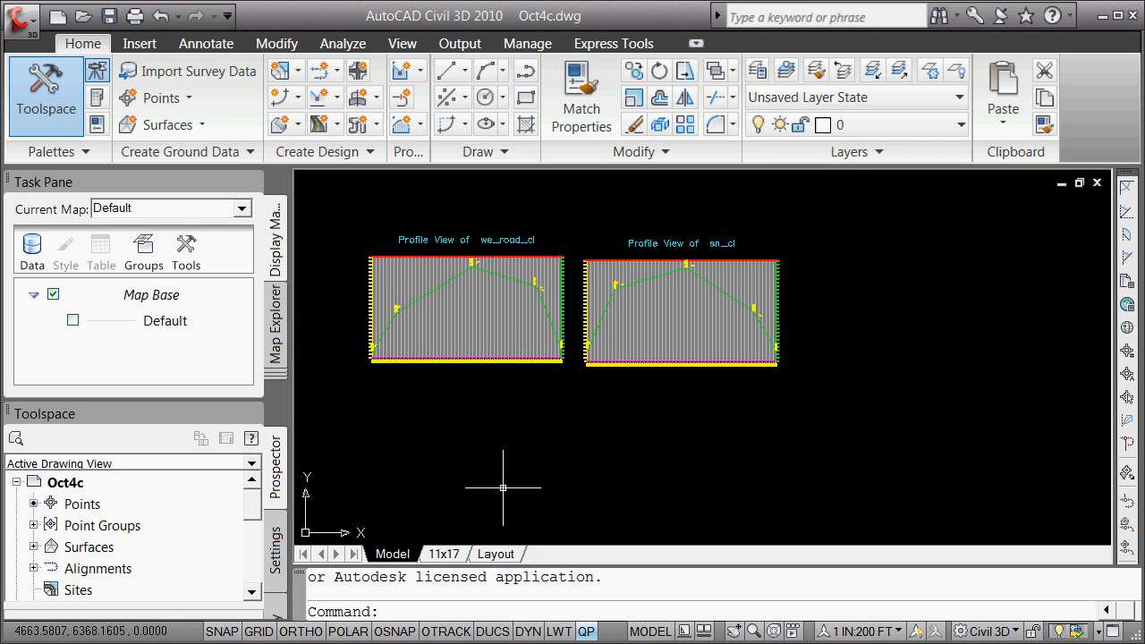
pyautogui.press('Return')
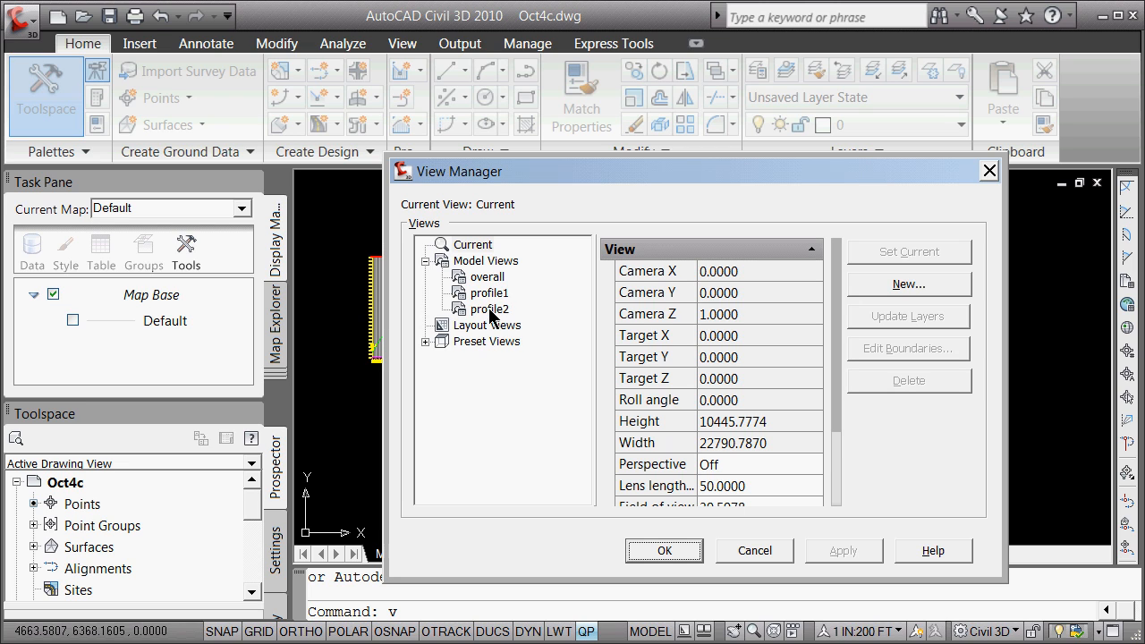
pyautogui.click(753, 551)
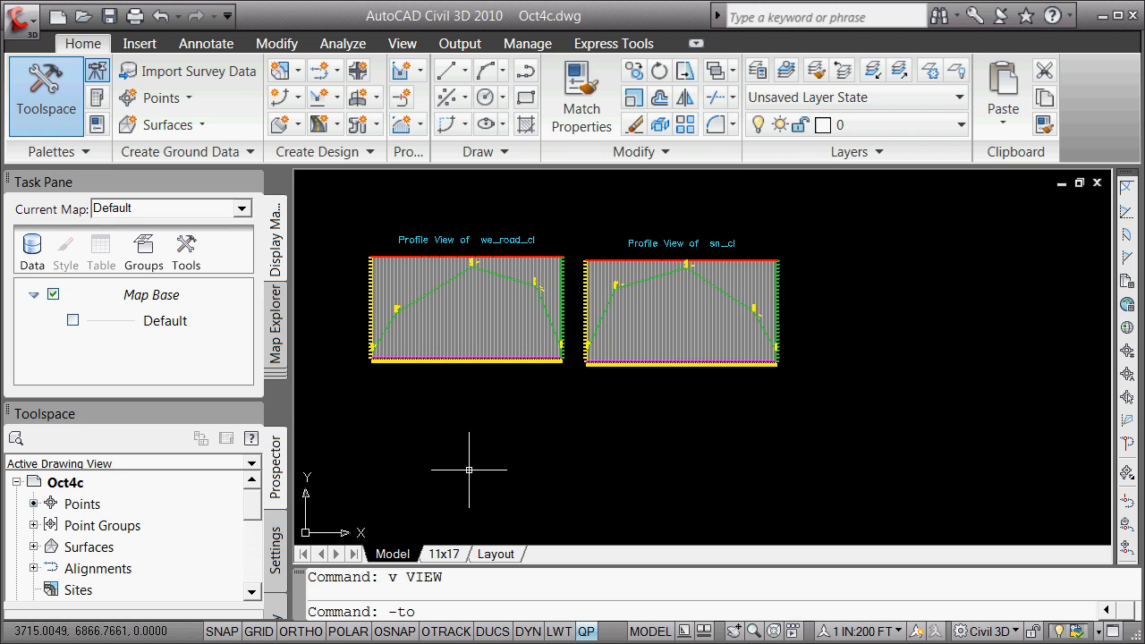
# Step: Show the View toolbar using the -TOOLBAR command with the toolbar name view and the Show option
pyautogui.press('Return')
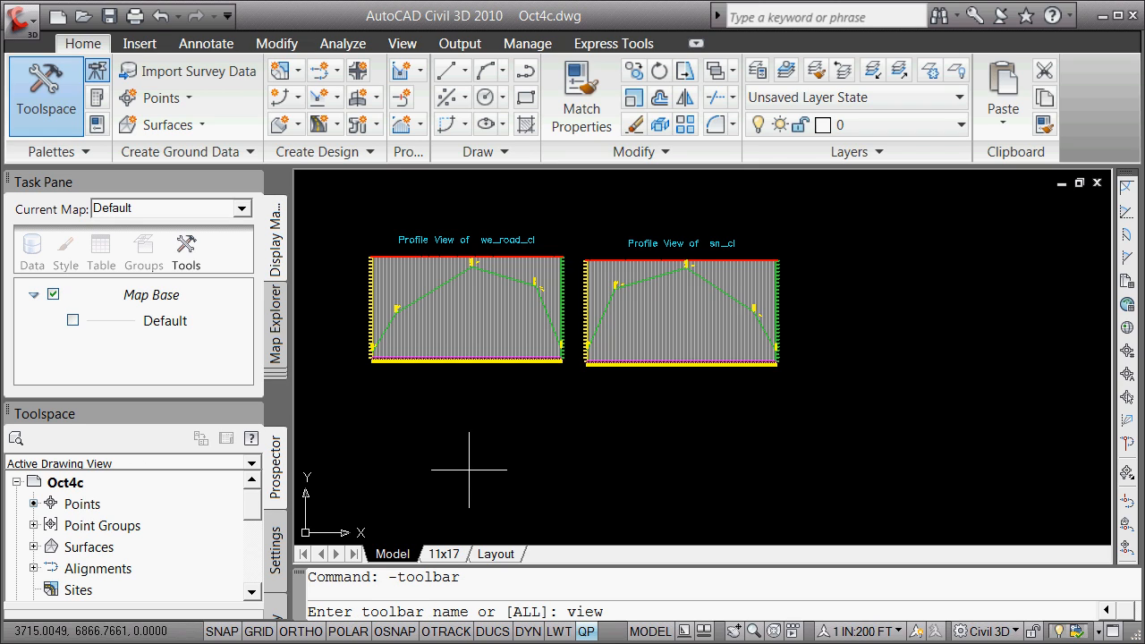
pyautogui.press('Return')
pyautogui.press('Return')
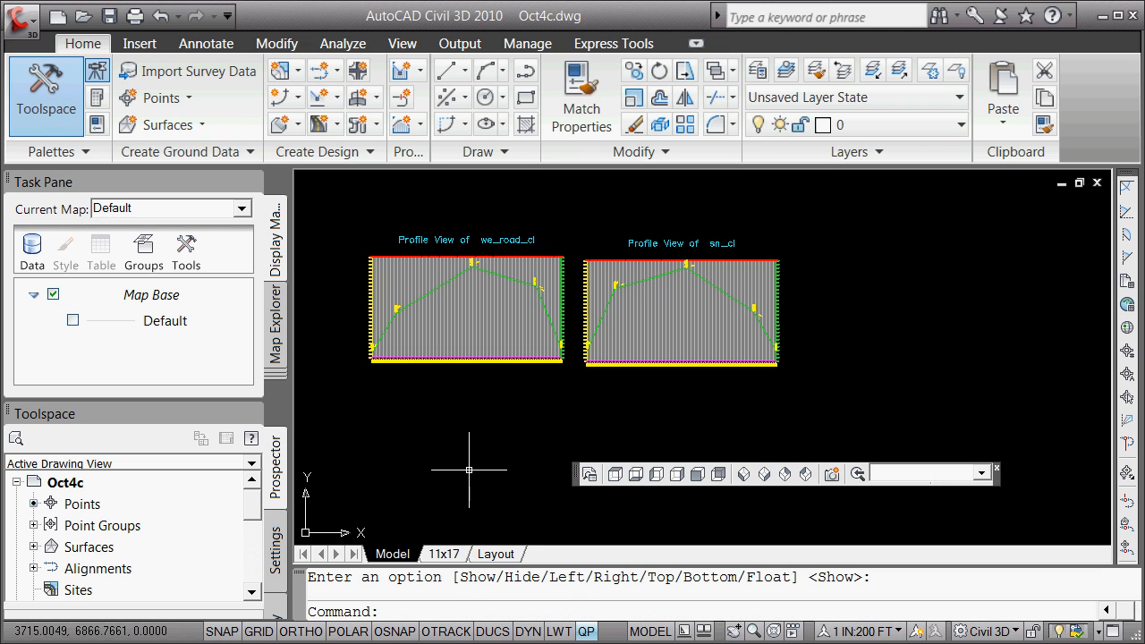
# Step: Restore the saved model view overall and inspect the label where the two road alignments cross
pyautogui.click(982, 474)
pyautogui.click(911, 492)
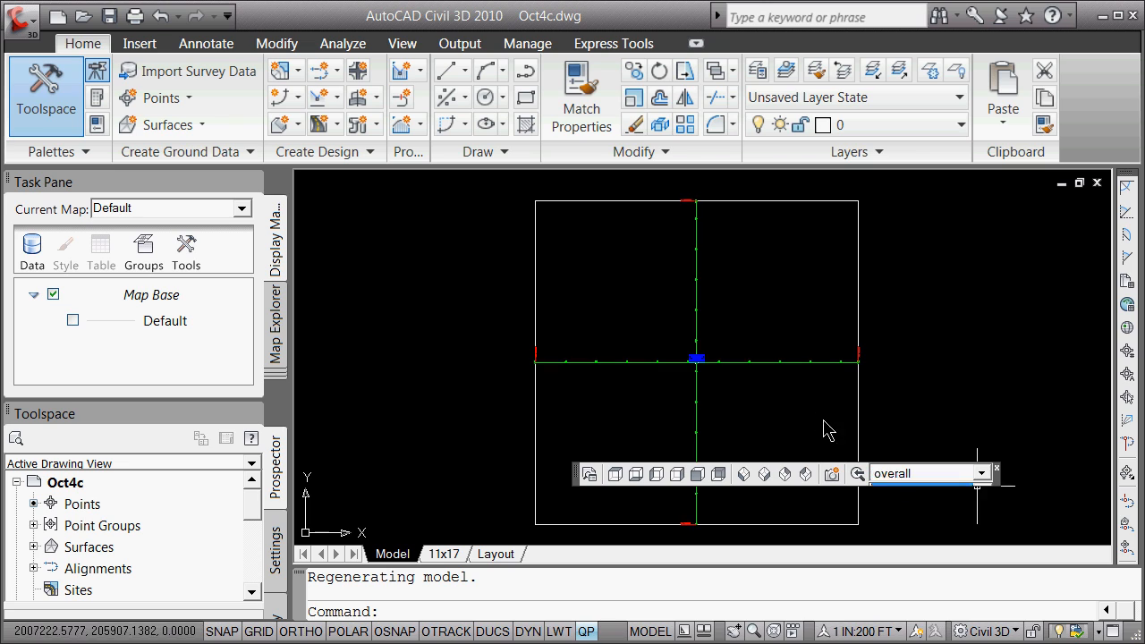
pyautogui.scroll(6, 677, 395)
pyautogui.scroll(-4, 722, 361)
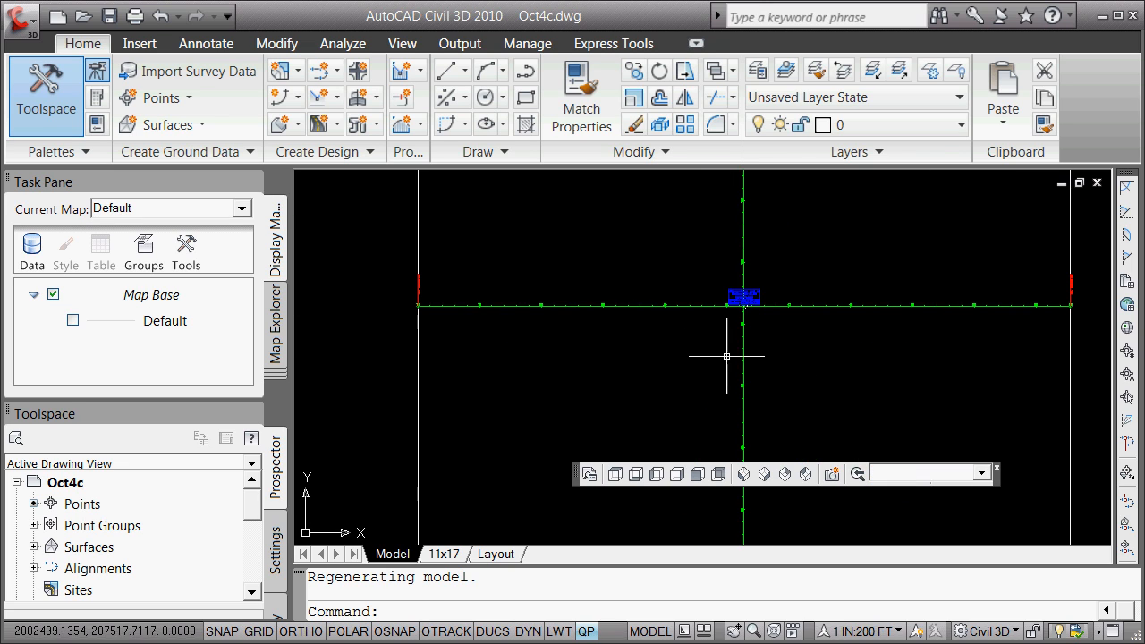
pyautogui.scroll(4, 773, 285)
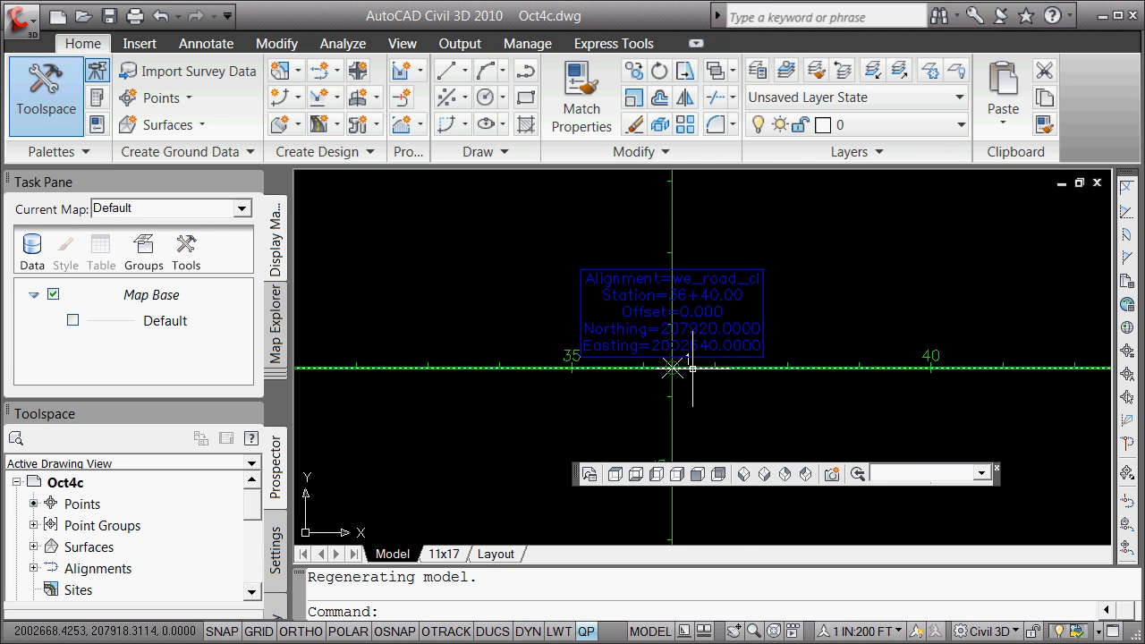
pyautogui.moveTo(693, 369)
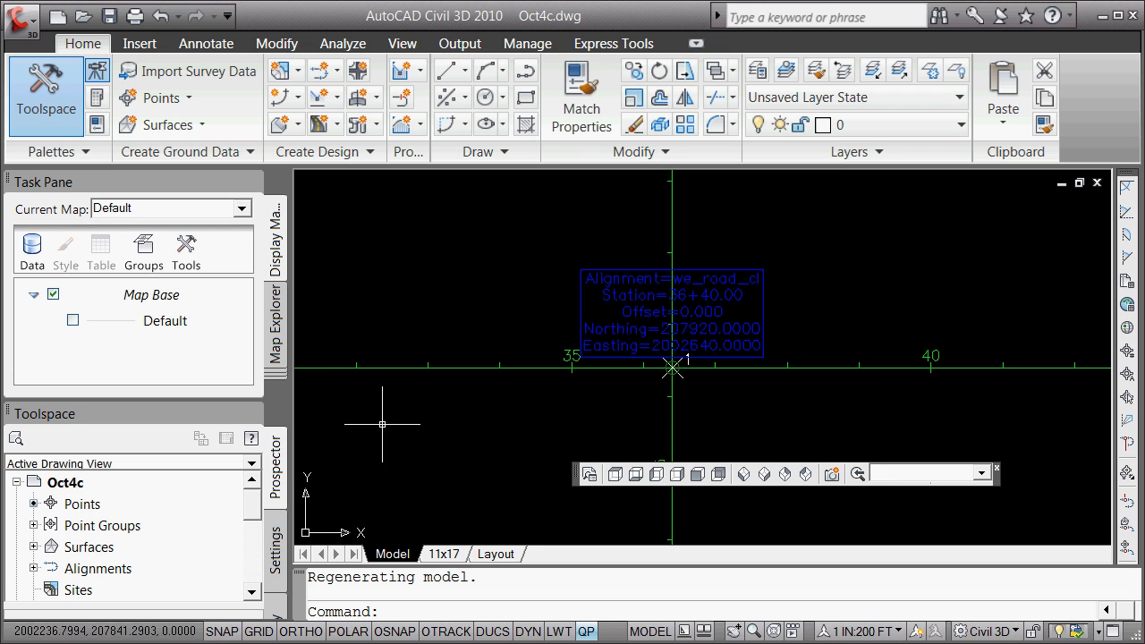
# Step: Set the surface style of the extopo_bogus surface to Existing Contours 10' Major:2' Minor
pyautogui.click(33, 547)
pyautogui.click(51, 546)
pyautogui.rightClick(51, 547)
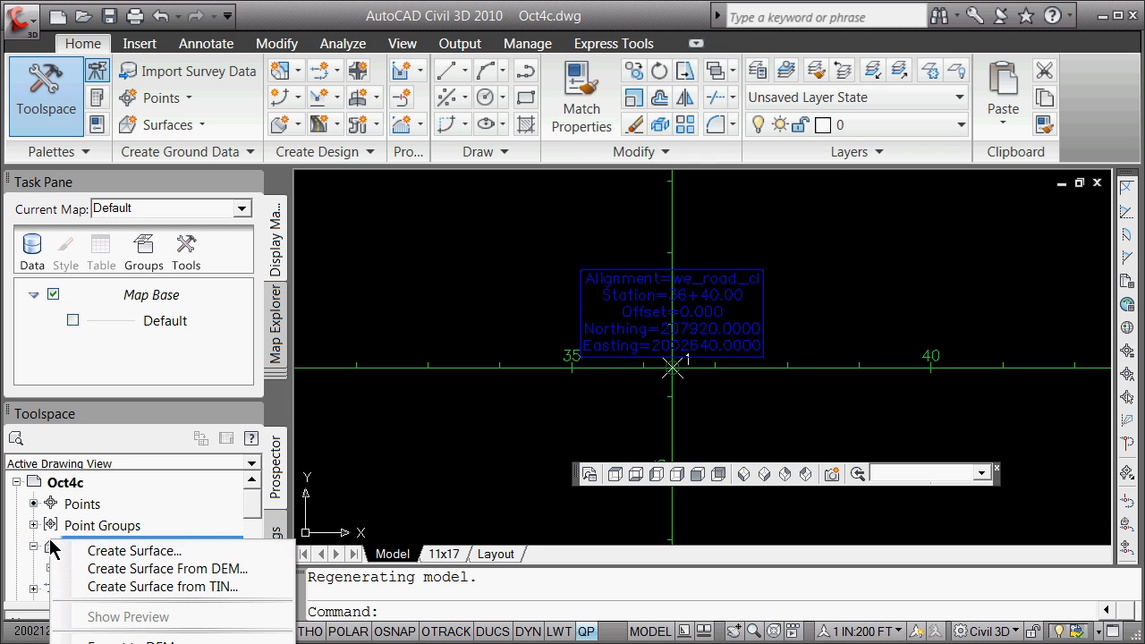
pyautogui.click(154, 503)
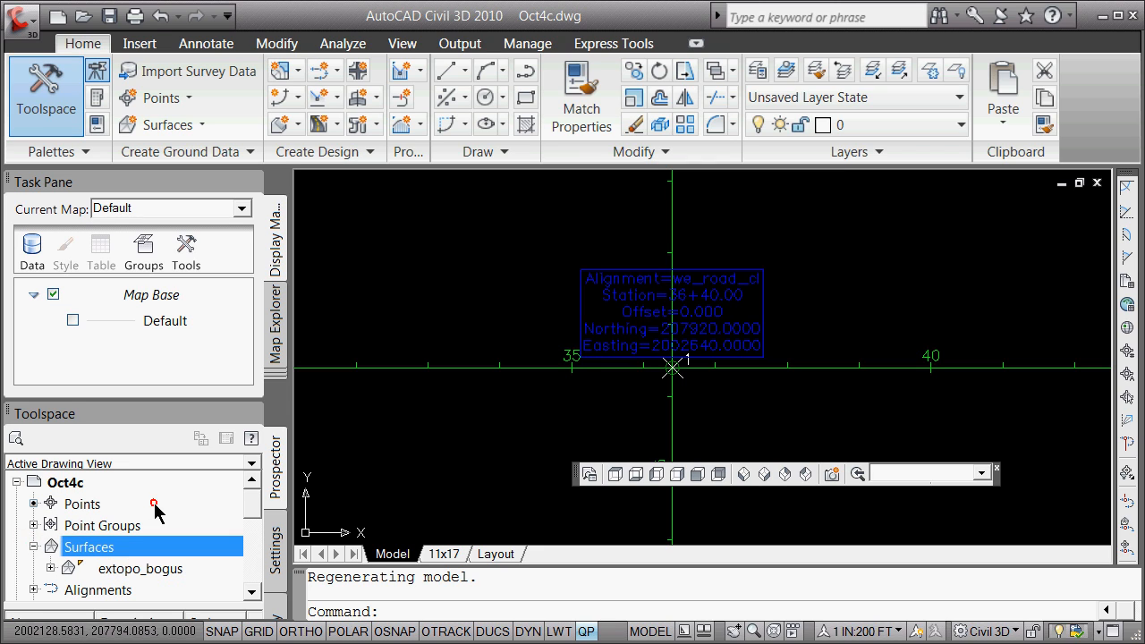
pyautogui.click(68, 571)
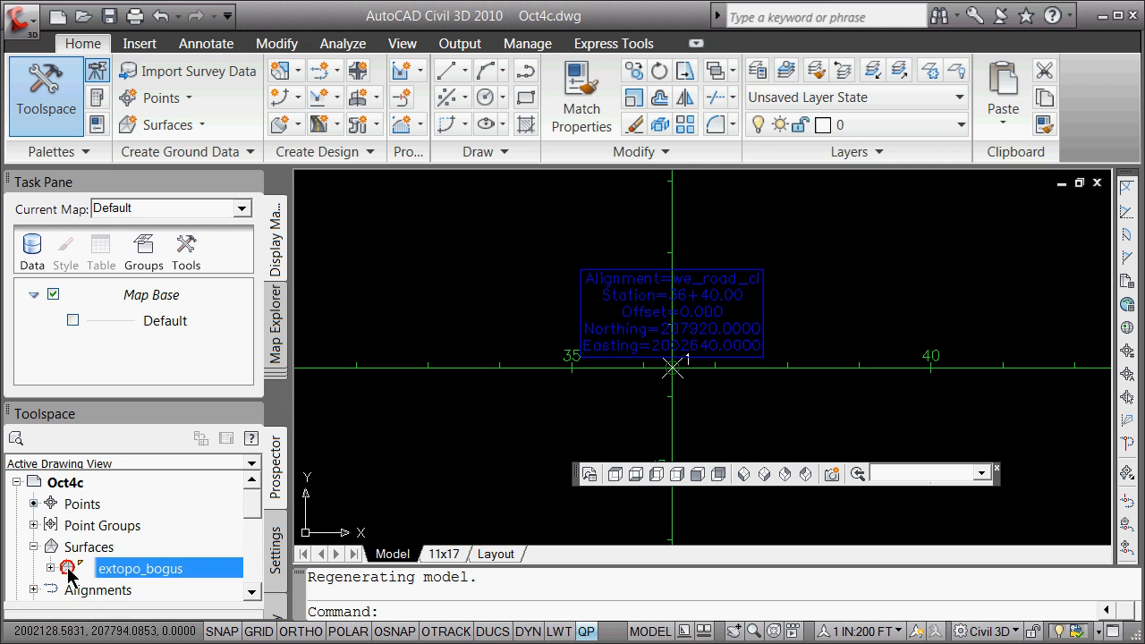
pyautogui.rightClick(70, 573)
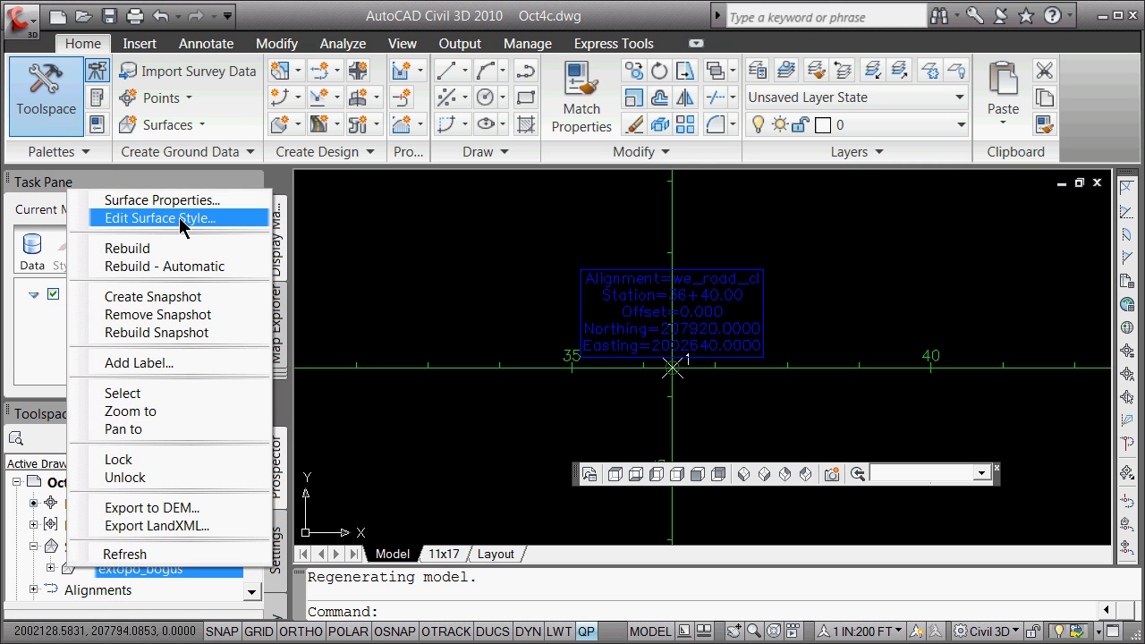
pyautogui.click(161, 200)
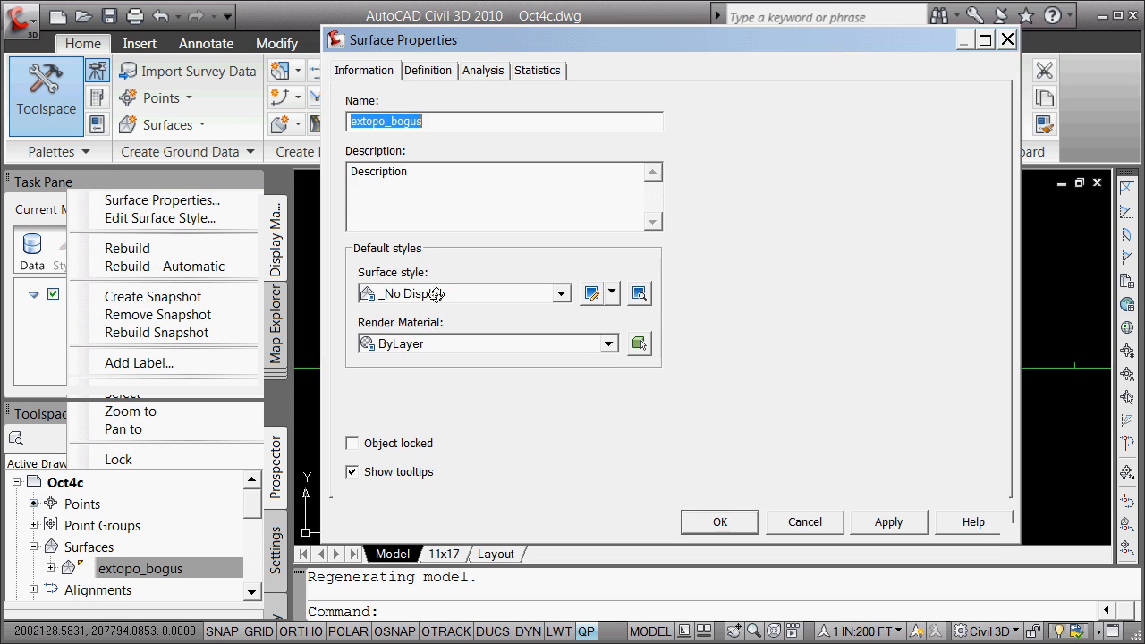
pyautogui.click(566, 301)
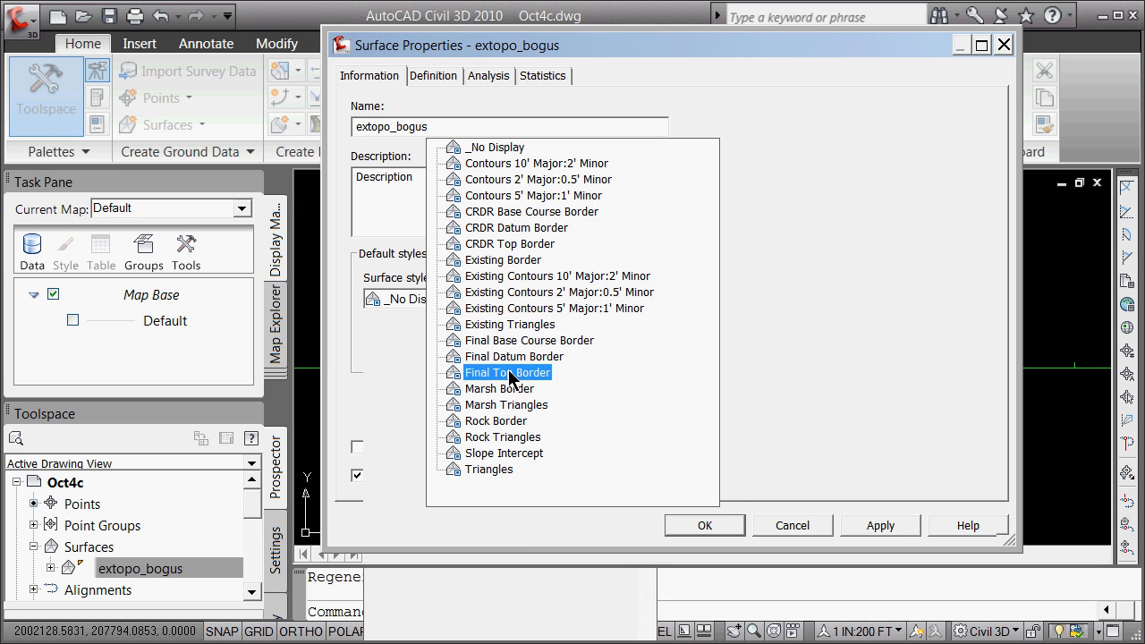
pyautogui.click(537, 279)
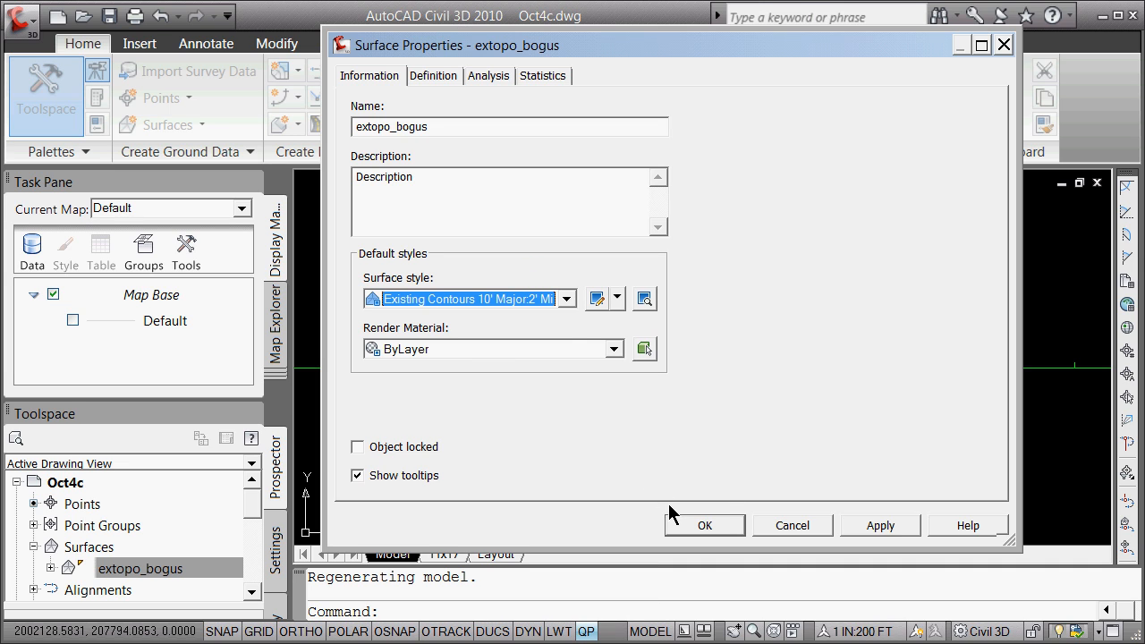
pyautogui.click(891, 530)
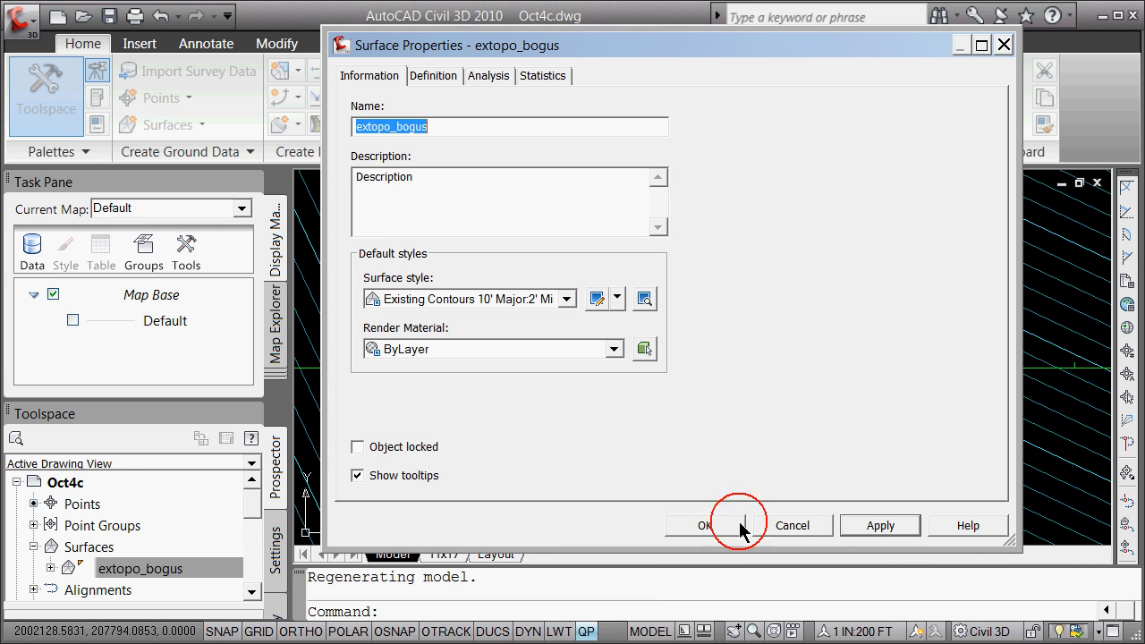
pyautogui.click(721, 526)
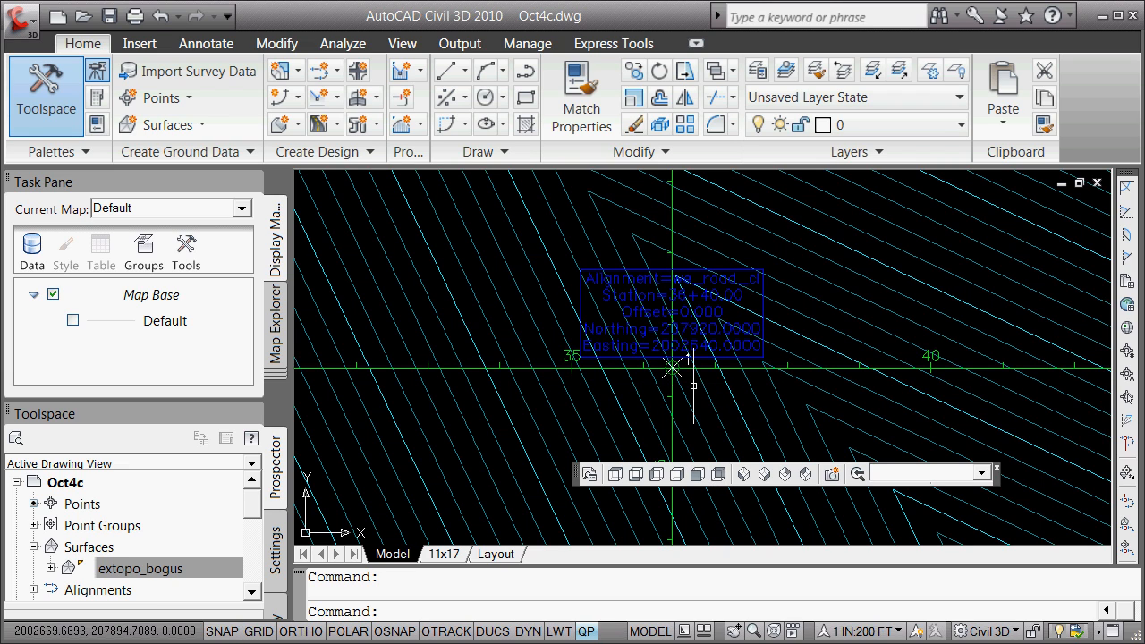
# Step: Examine the surface elevations, alignments, point data and profile creation options around the alignment intersection
pyautogui.moveTo(693, 385)
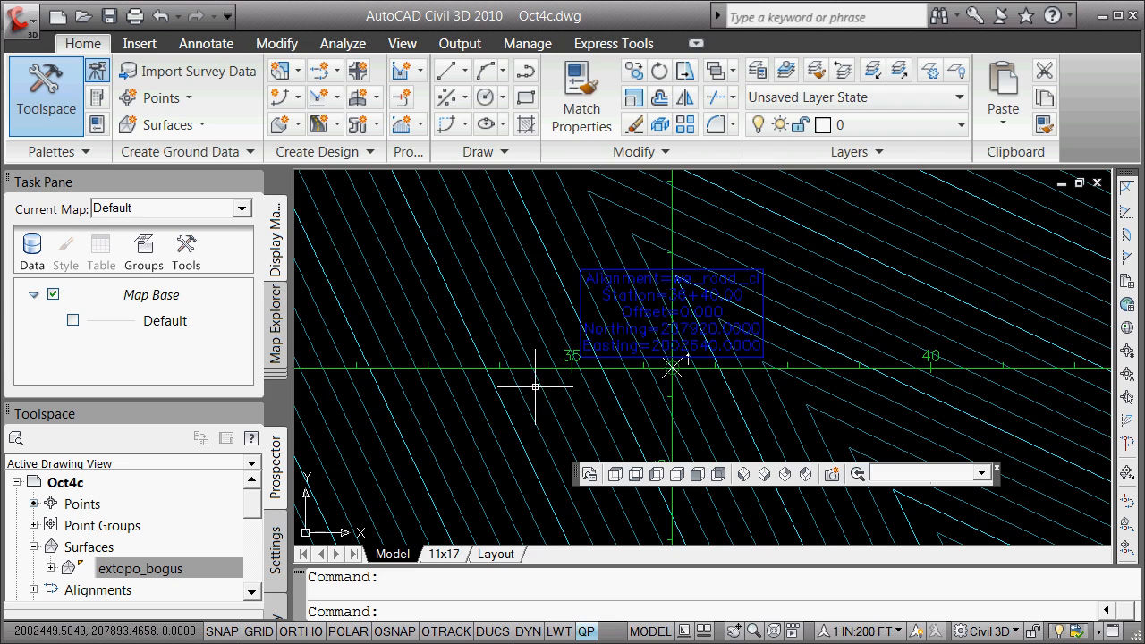
pyautogui.moveTo(547, 390)
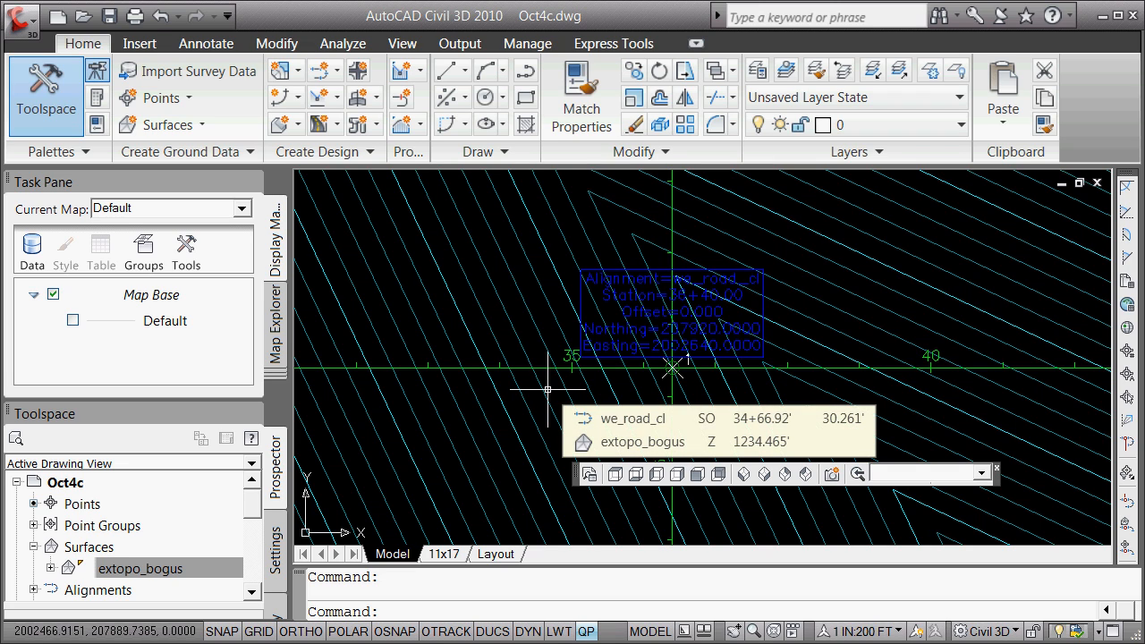
pyautogui.click(339, 98)
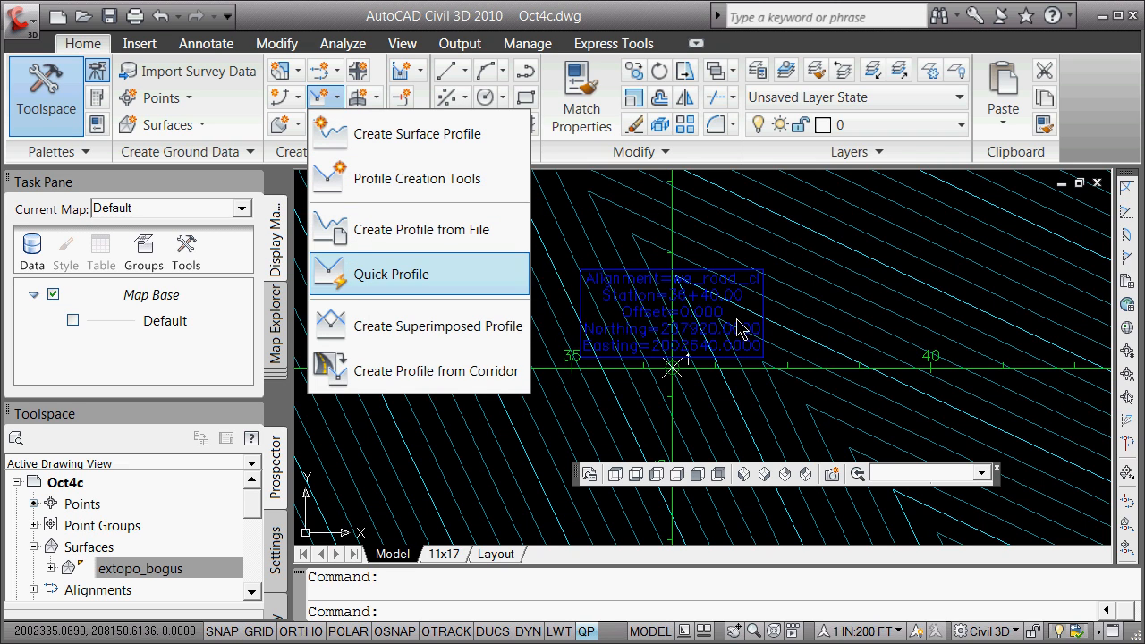
pyautogui.press('Escape')
pyautogui.press('Escape')
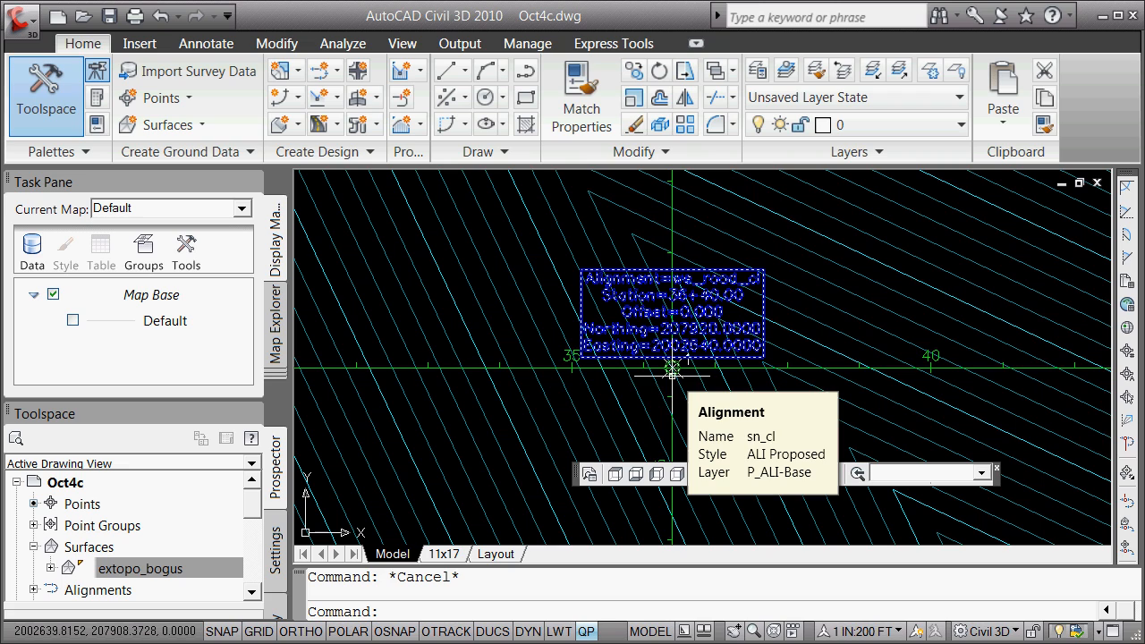
pyautogui.moveTo(671, 367)
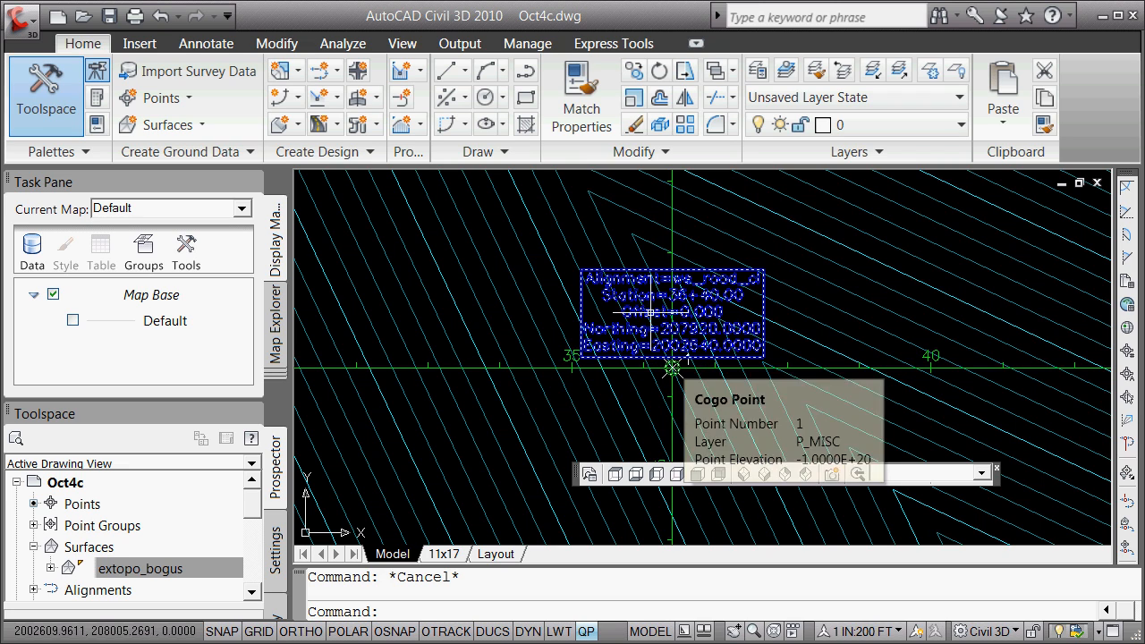
pyautogui.click(662, 202)
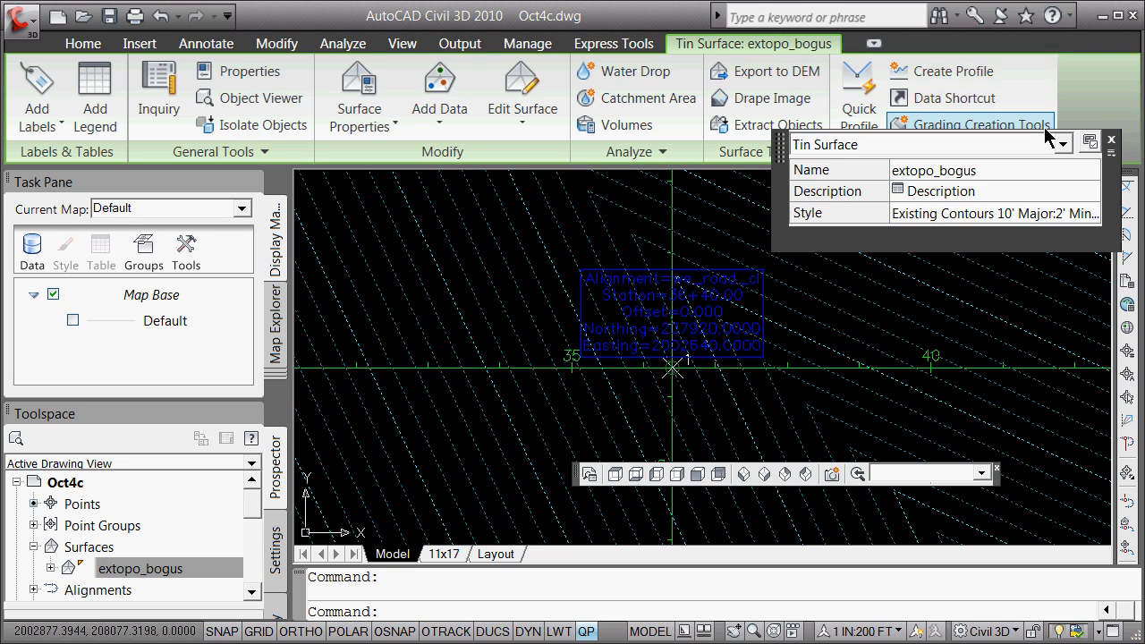
pyautogui.click(1113, 141)
pyautogui.press('Escape')
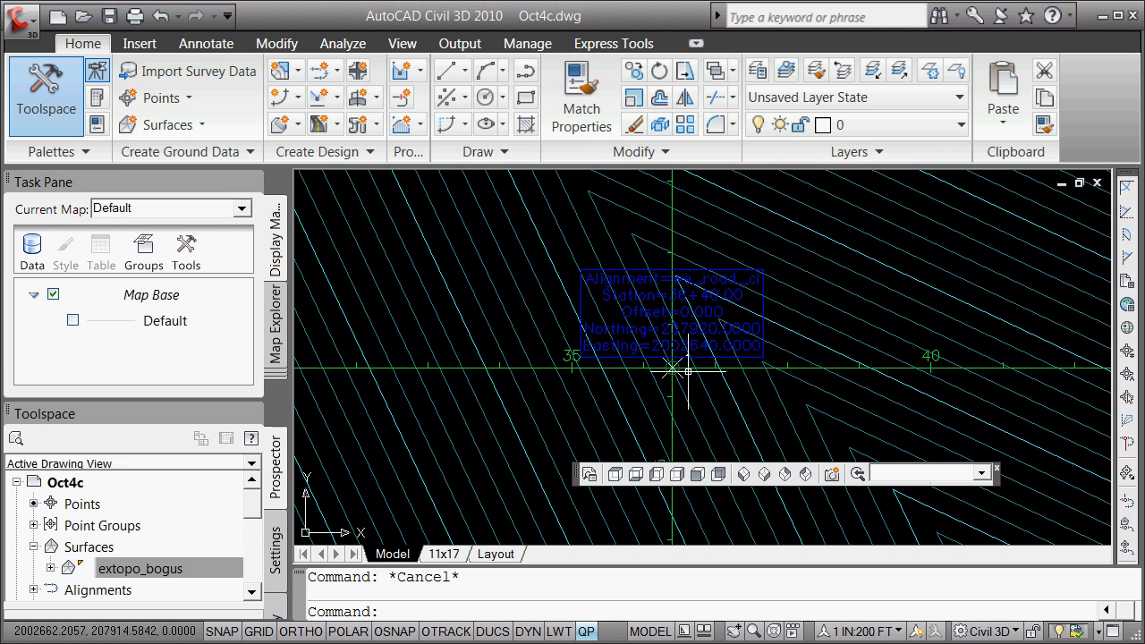
pyautogui.moveTo(679, 380)
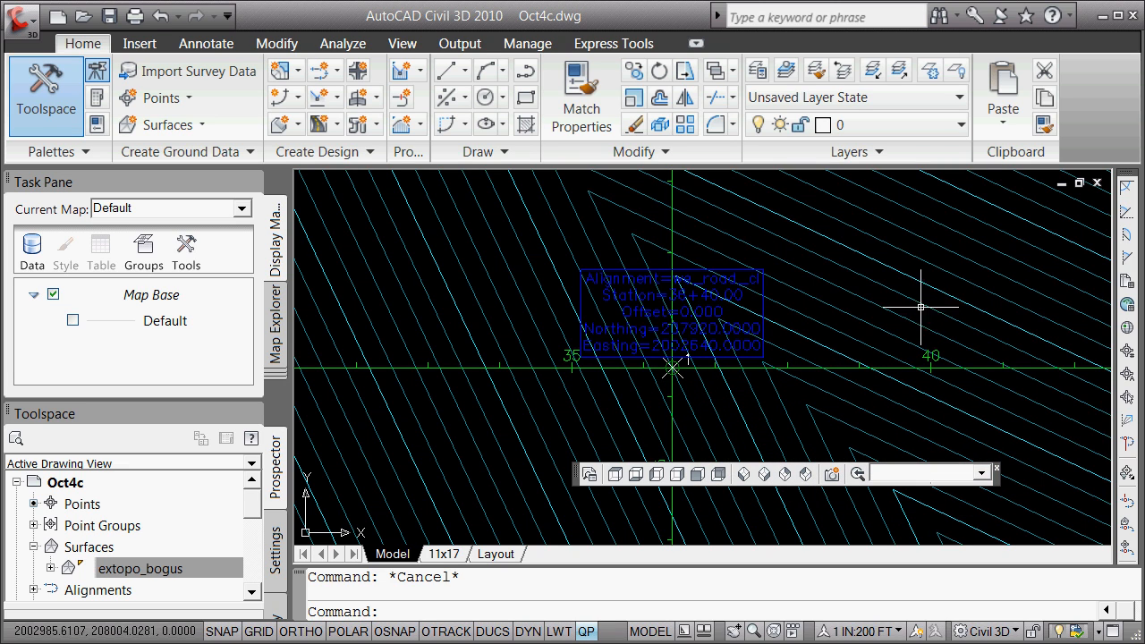
# Step: Set the surface style of the extopo_bogus surface to _No Display
pyautogui.rightClick(71, 574)
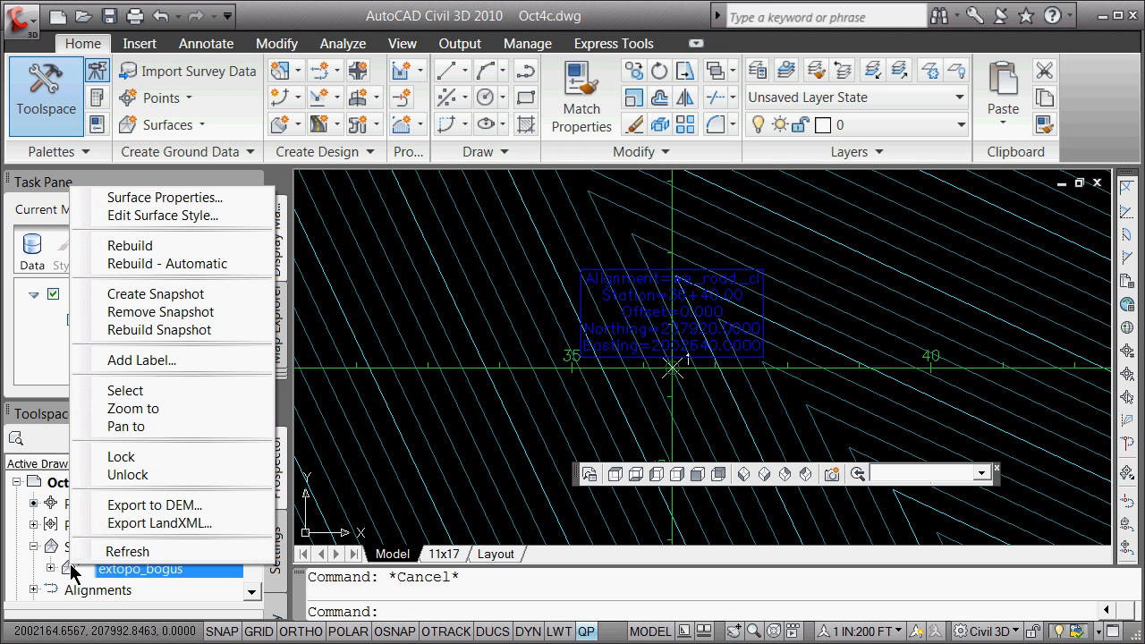
pyautogui.click(179, 199)
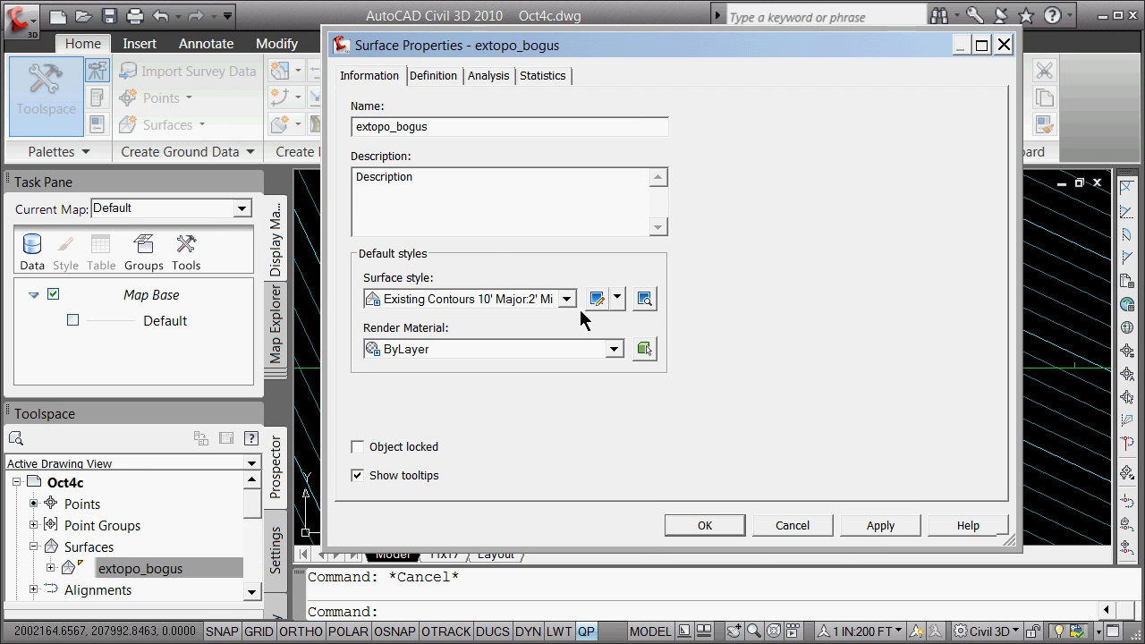
pyautogui.click(567, 300)
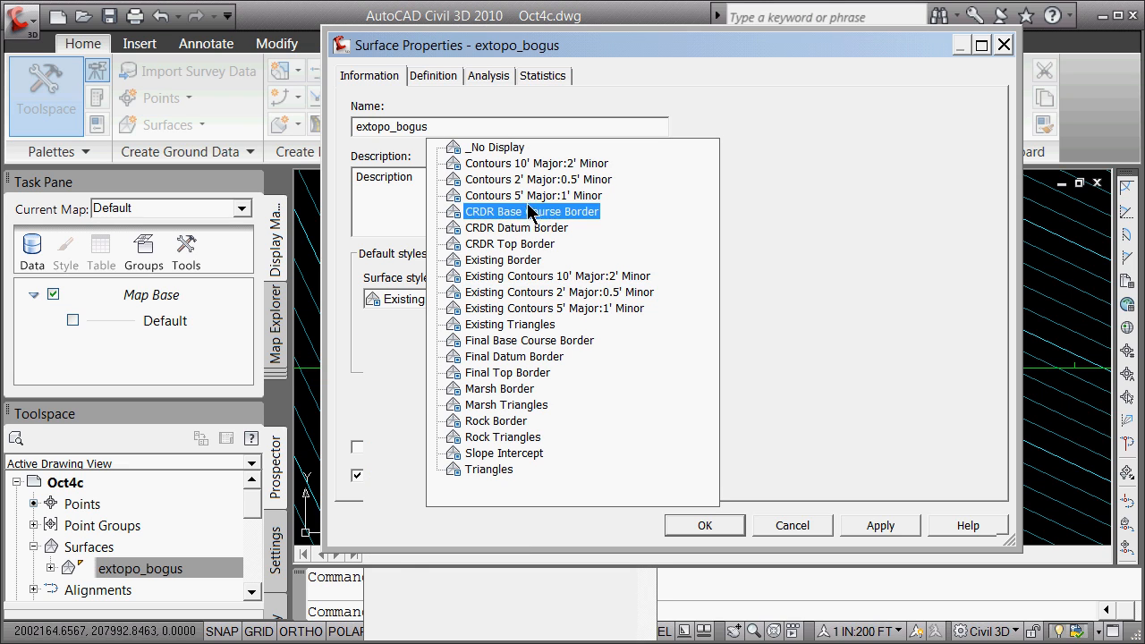
pyautogui.click(519, 144)
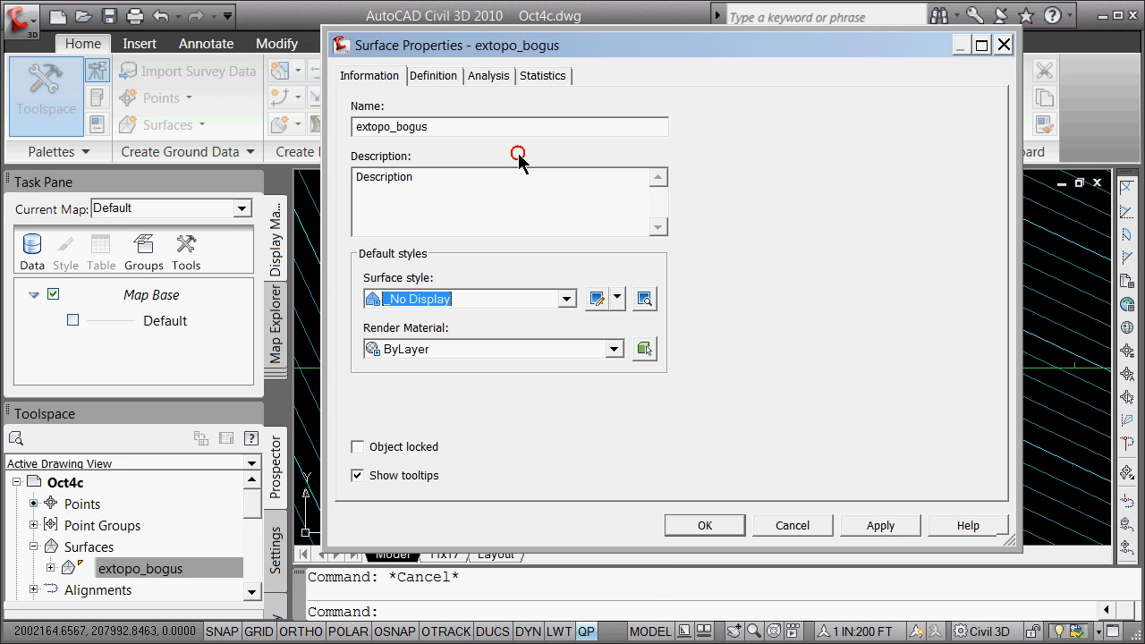
pyautogui.click(698, 528)
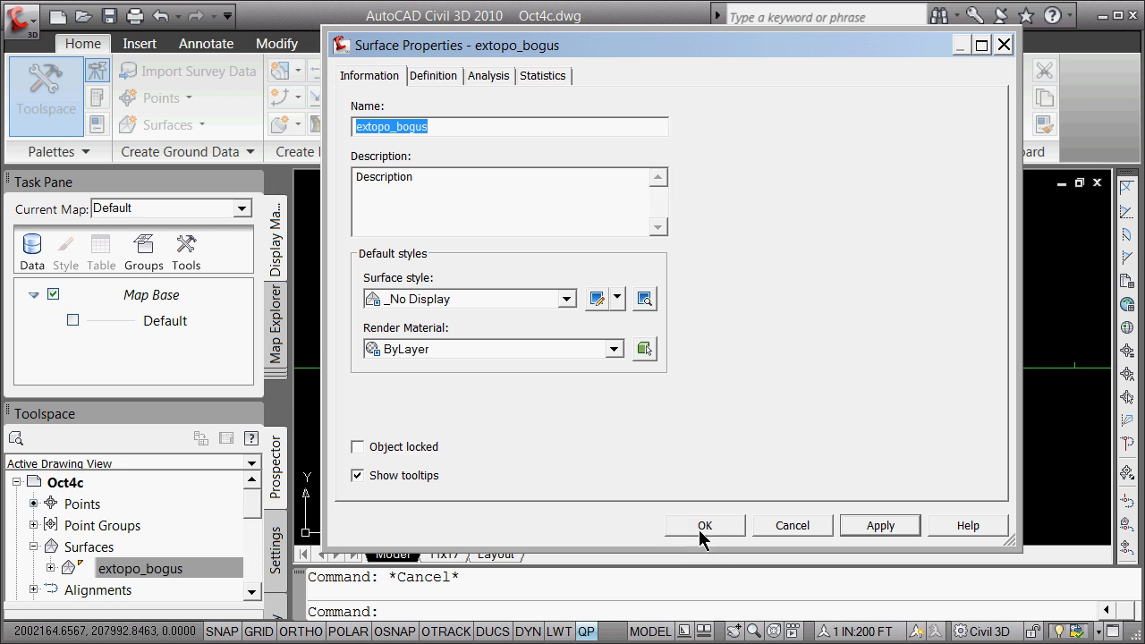
# Step: Move the floating View toolbar higher up in the drawing area
pyautogui.scroll(-10, 632, 421)
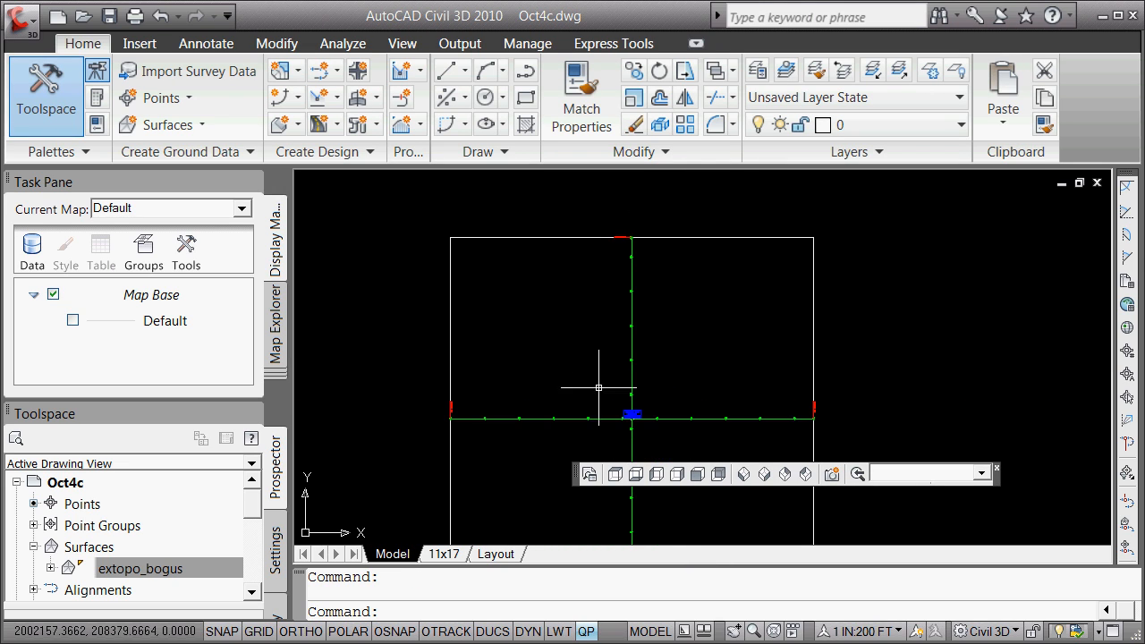
pyautogui.scroll(-12, 606, 464)
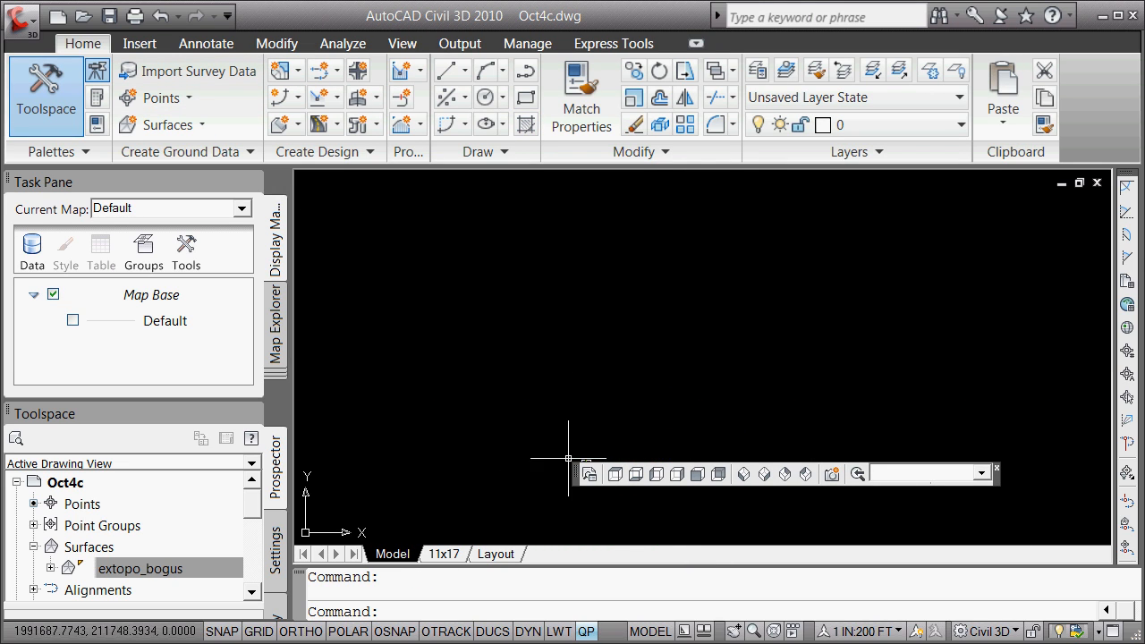
pyautogui.scroll(10, 577, 459)
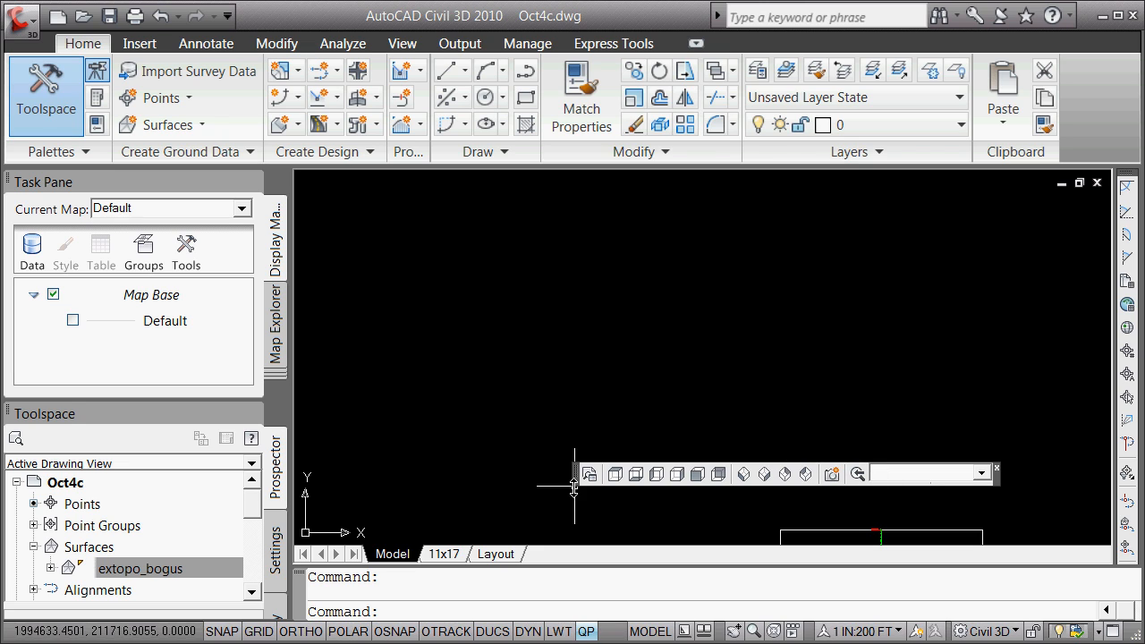
pyautogui.moveTo(575, 485); pyautogui.dragTo(557, 355)
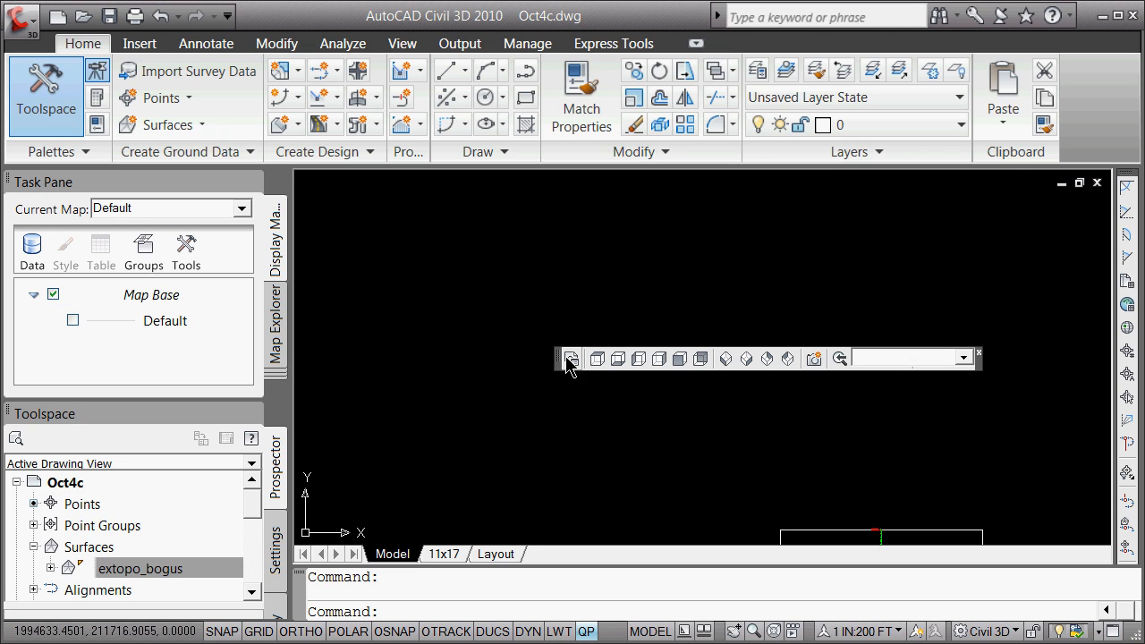
# Step: Examine the square boundary and the end-station labels of both crossing road alignments
pyautogui.scroll(-6, 830, 509)
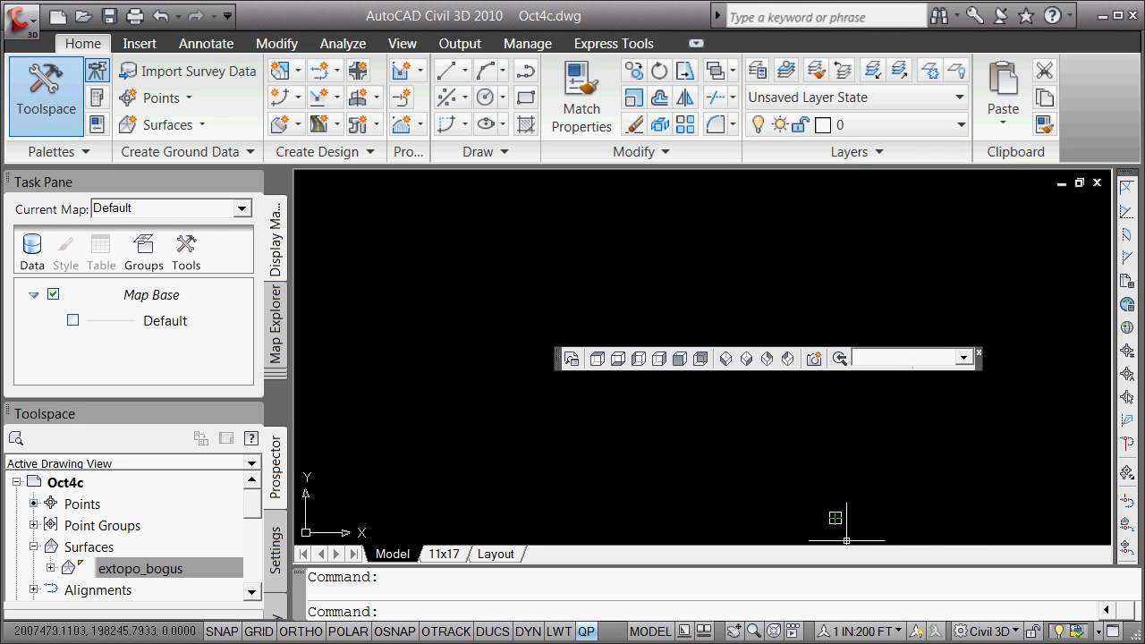
pyautogui.scroll(7, 846, 540)
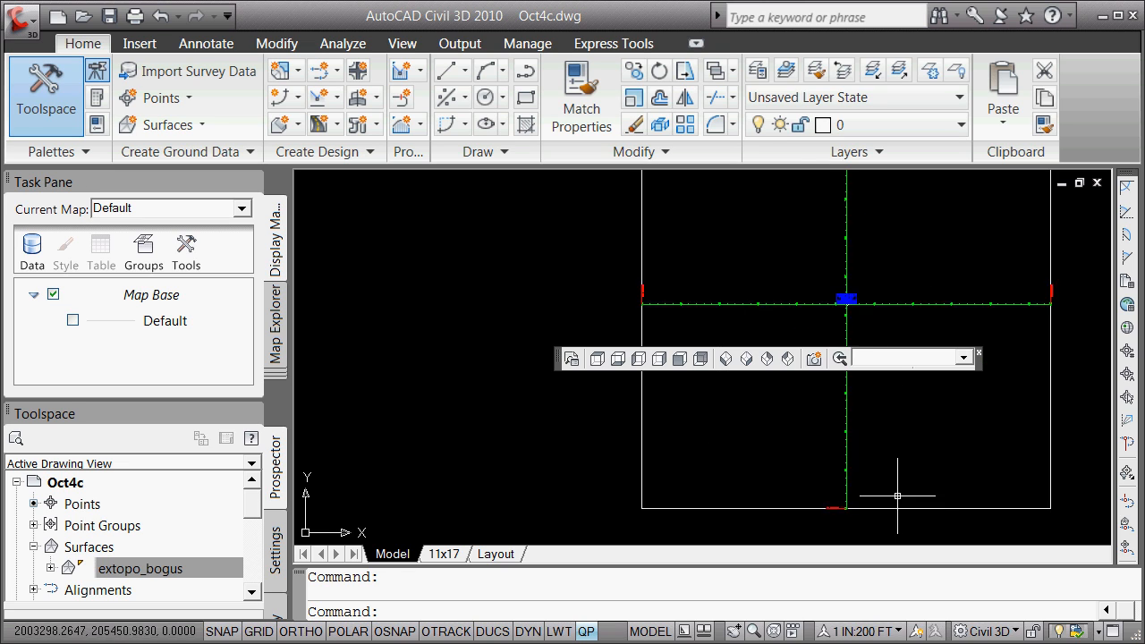
pyautogui.scroll(4, 897, 495)
pyautogui.scroll(-6, 734, 619)
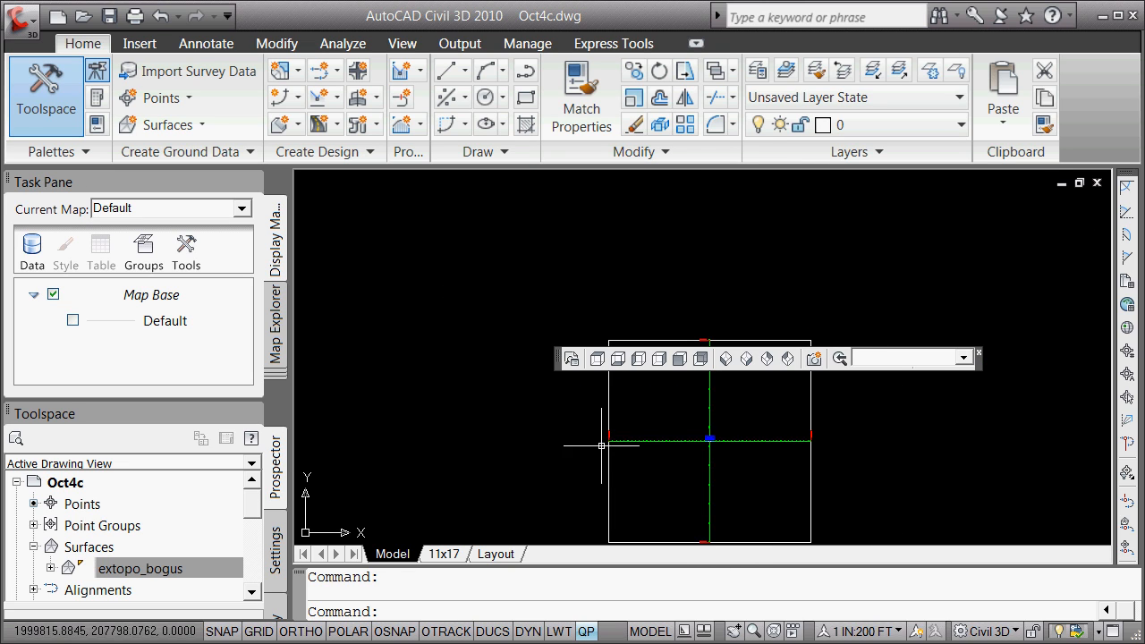
pyautogui.scroll(3, 617, 425)
pyautogui.scroll(-5, 698, 358)
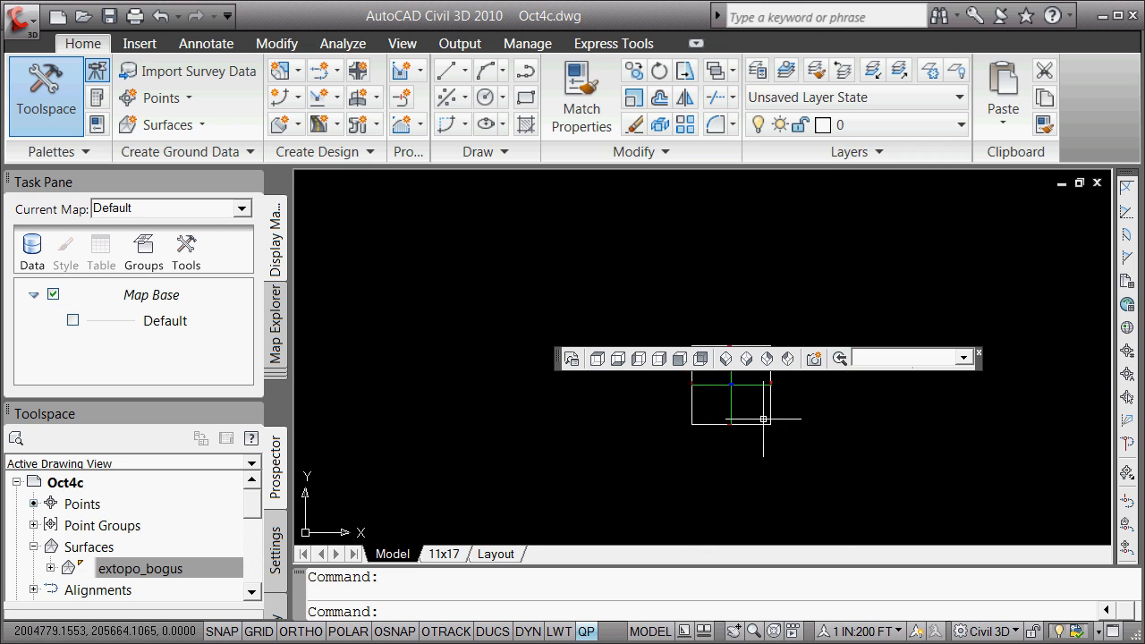
pyautogui.scroll(5, 757, 393)
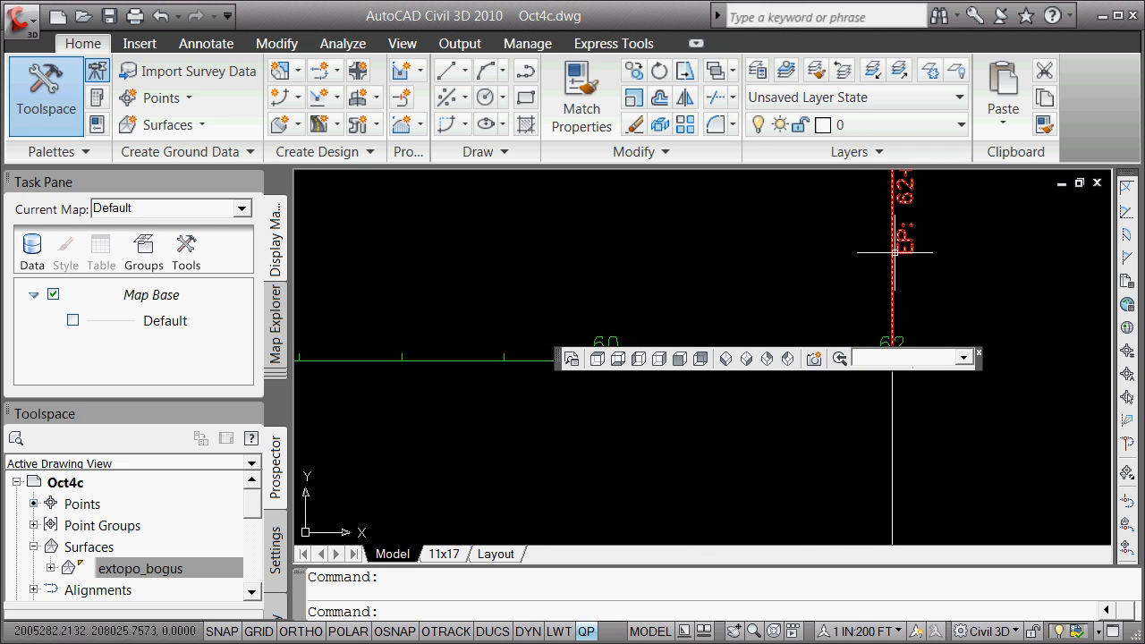
pyautogui.scroll(-2, 894, 252)
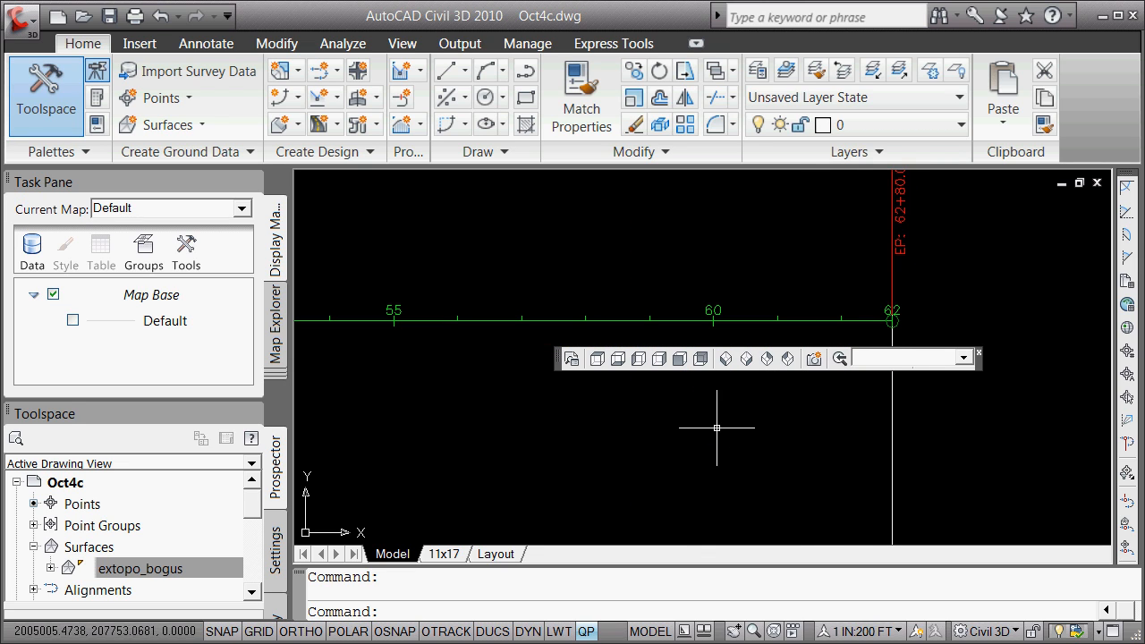
pyautogui.scroll(-6, 685, 435)
pyautogui.scroll(6, 449, 436)
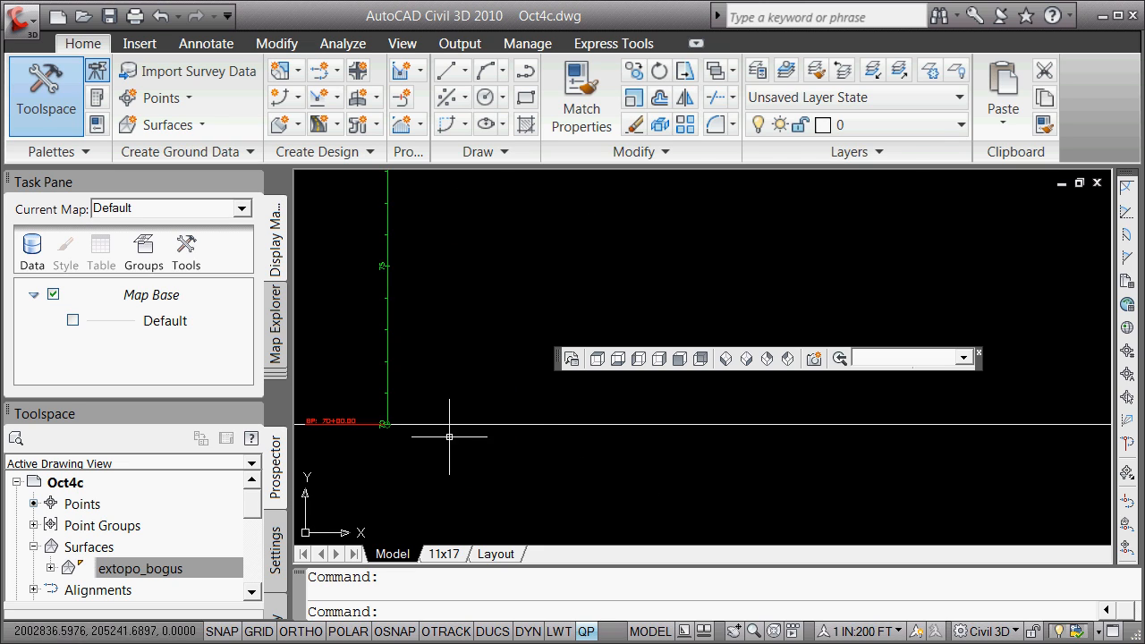
pyautogui.scroll(-4, 385, 424)
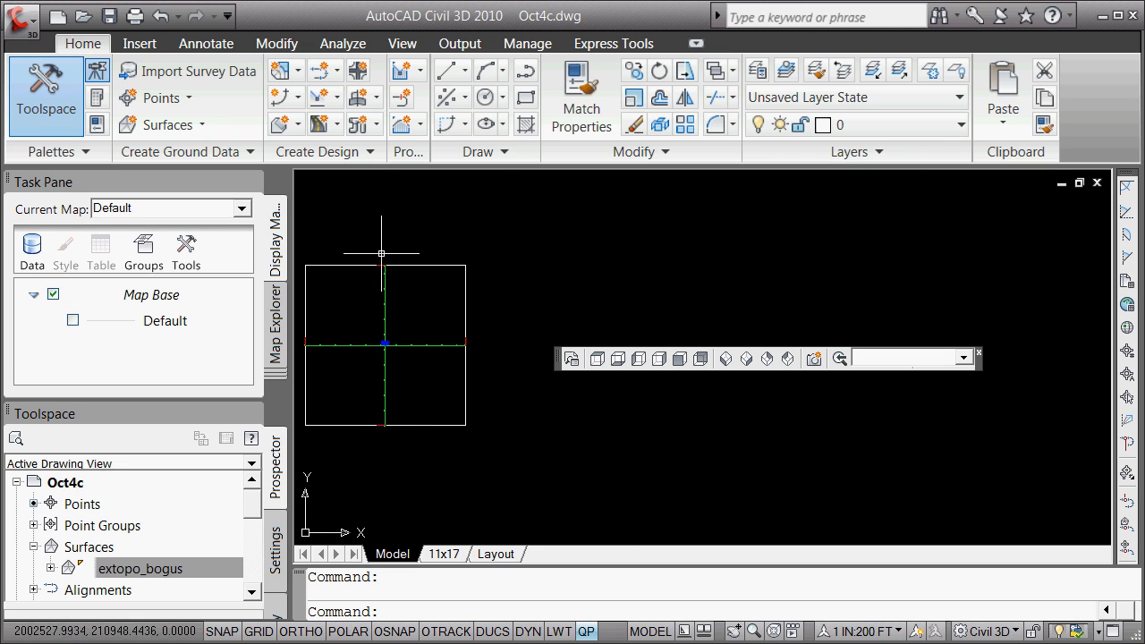
pyautogui.scroll(8, 382, 254)
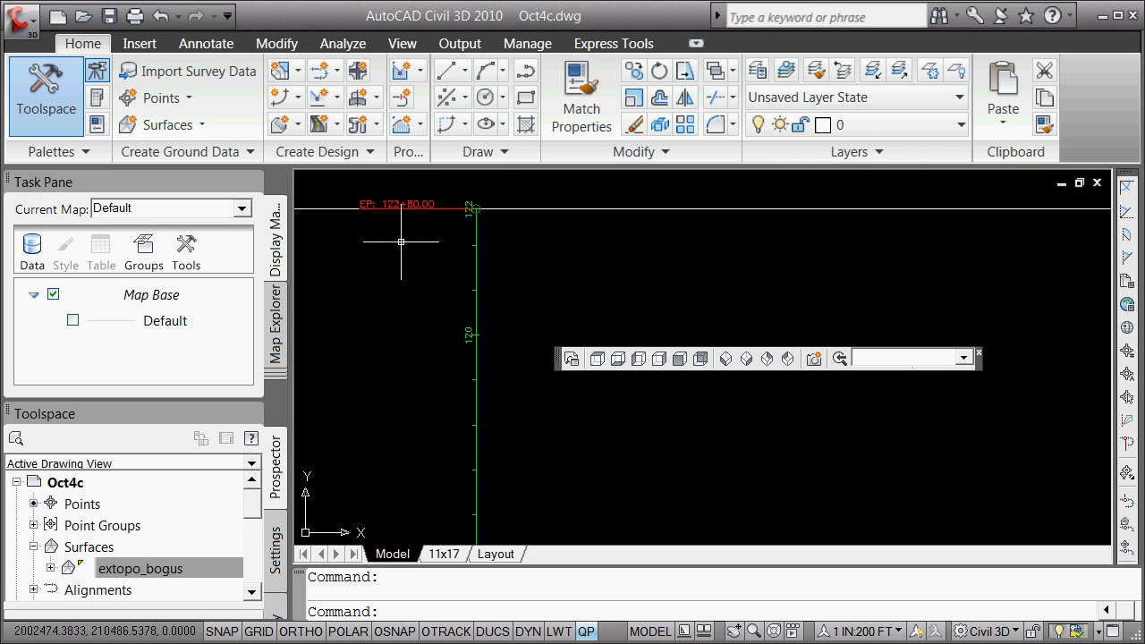
pyautogui.scroll(-5, 398, 287)
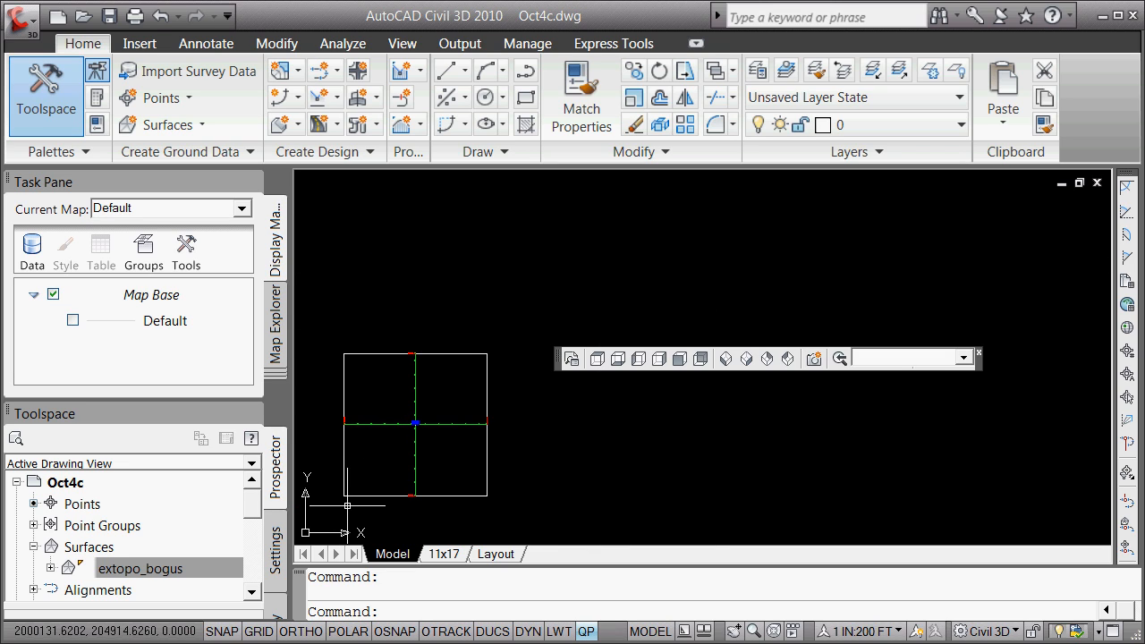
# Step: Restore the saved model view profile1 with the View Manager
pyautogui.moveTo(348, 518)
pyautogui.write('v')
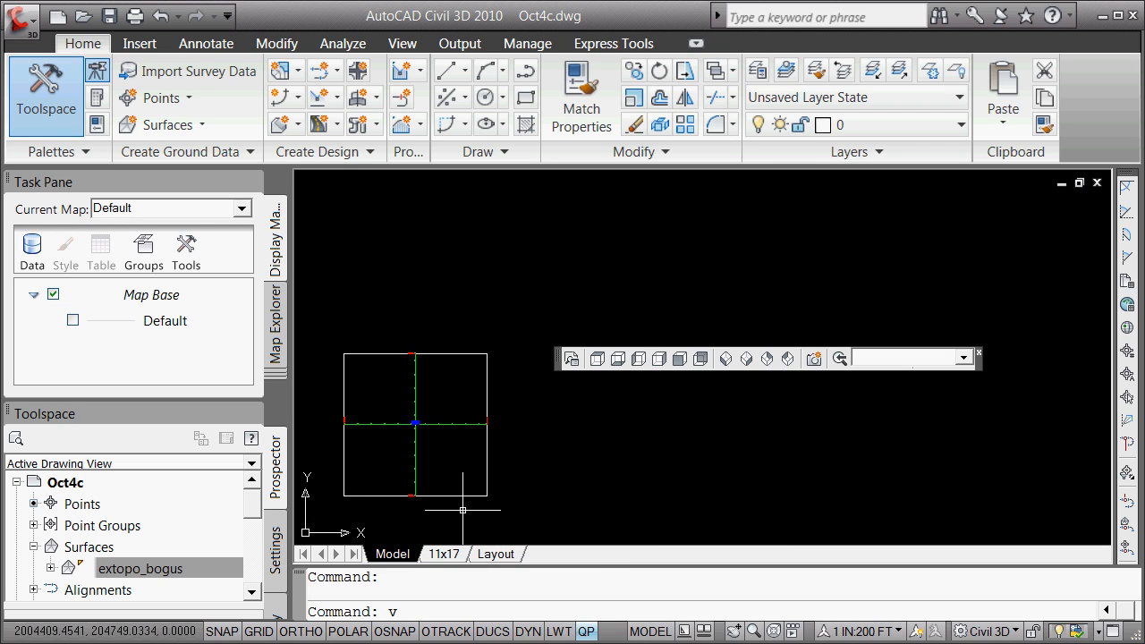
pyautogui.press('Return')
pyautogui.click(487, 293)
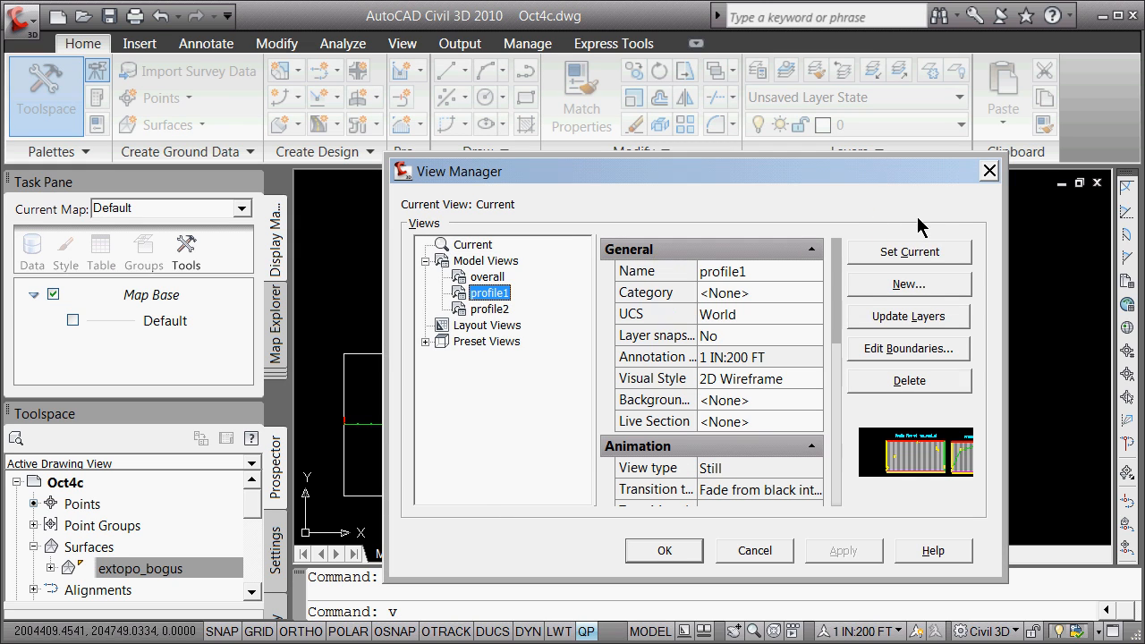
pyautogui.click(926, 251)
pyautogui.click(665, 550)
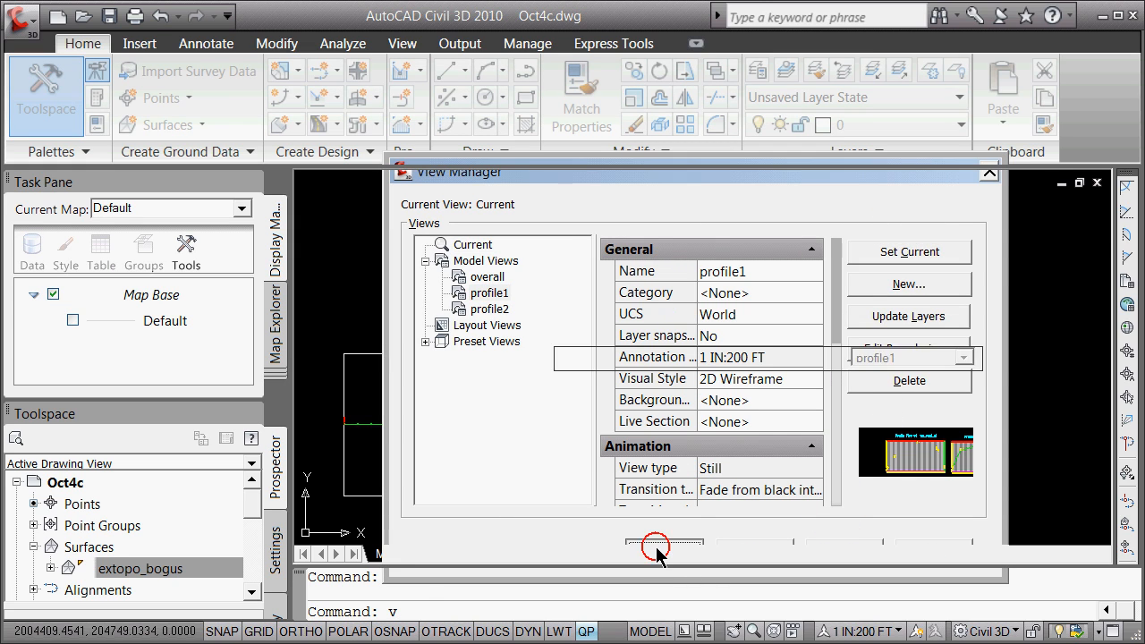
# Step: Review the information, stations, elevations, profiles, bands and hatch properties of the we_road_cl profile view, leaving them unedited
pyautogui.click(479, 411)
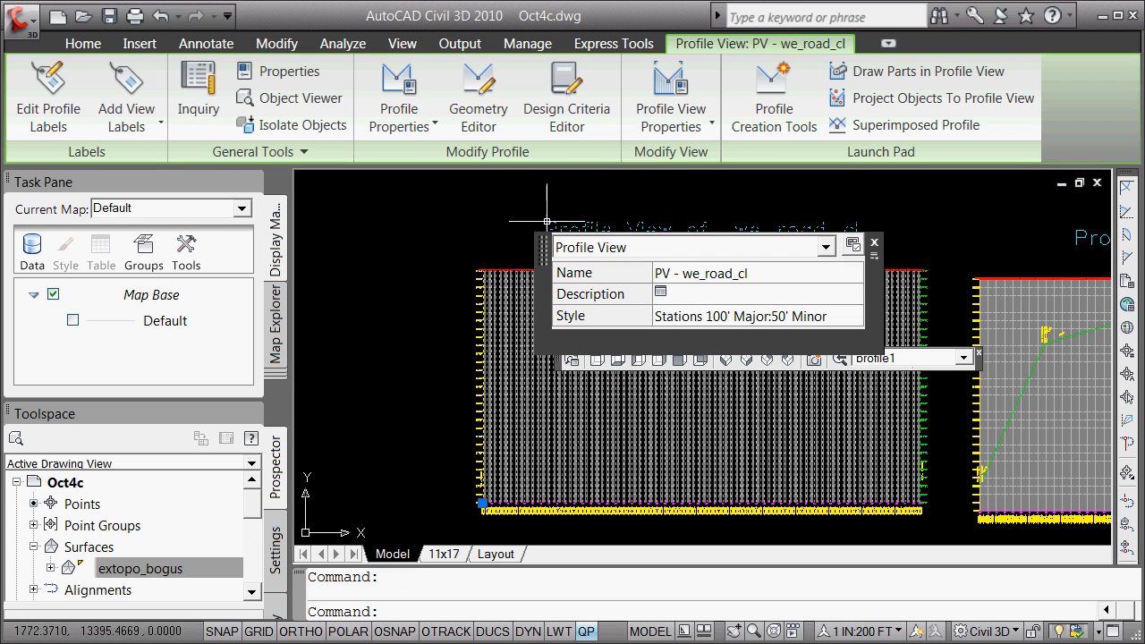
pyautogui.click(710, 126)
pyautogui.click(708, 162)
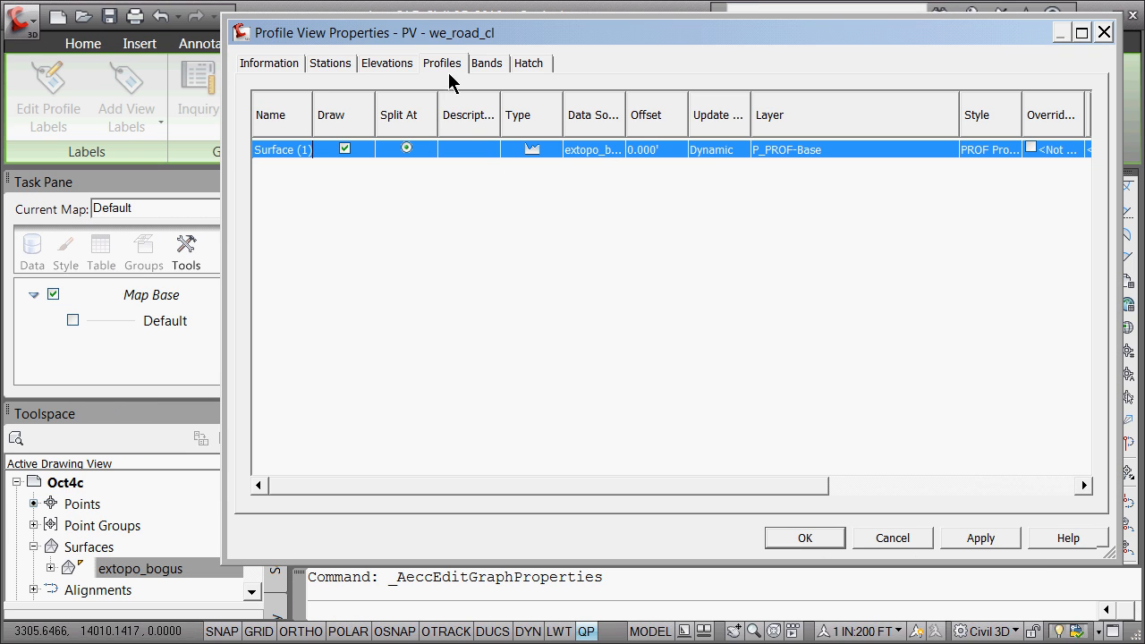
pyautogui.click(390, 71)
pyautogui.click(329, 70)
pyautogui.click(294, 68)
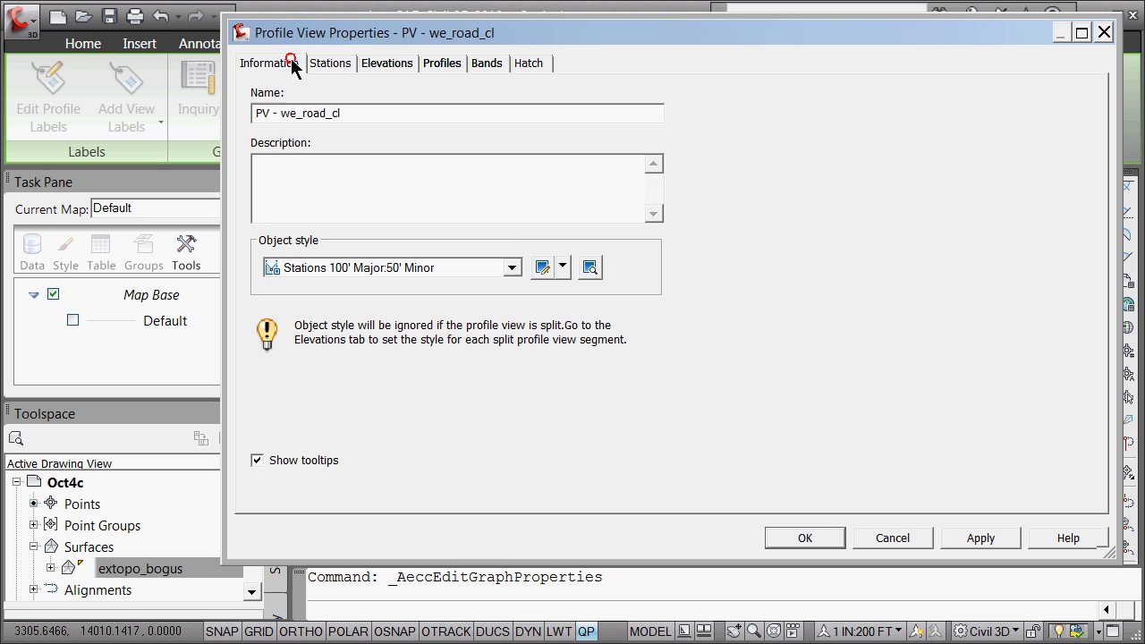
pyautogui.click(487, 70)
pyautogui.click(529, 64)
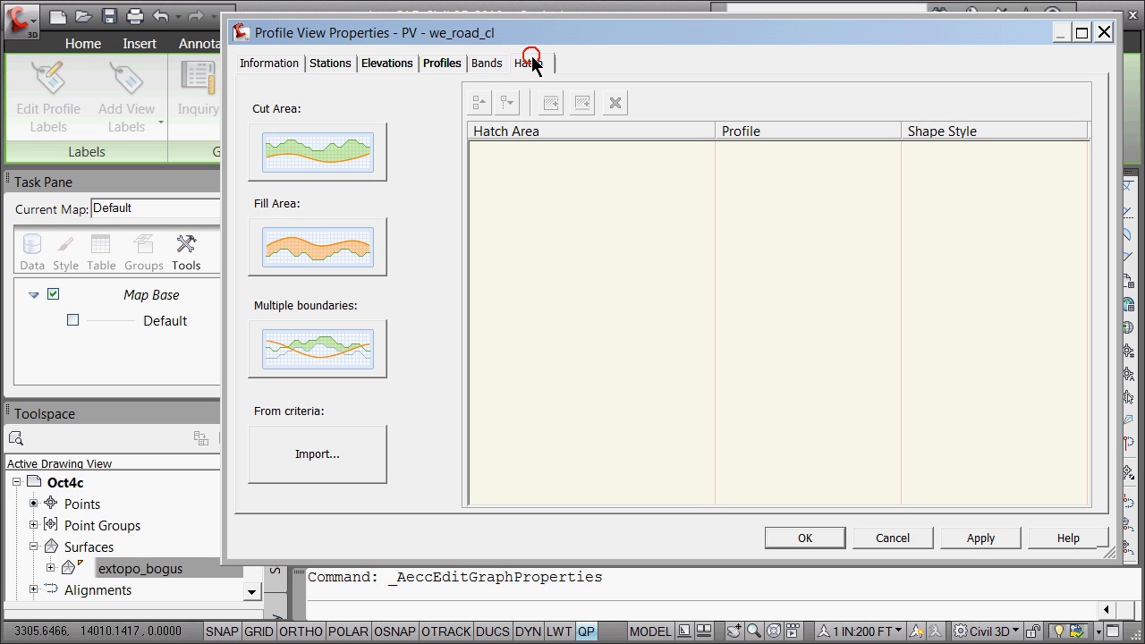
pyautogui.click(892, 538)
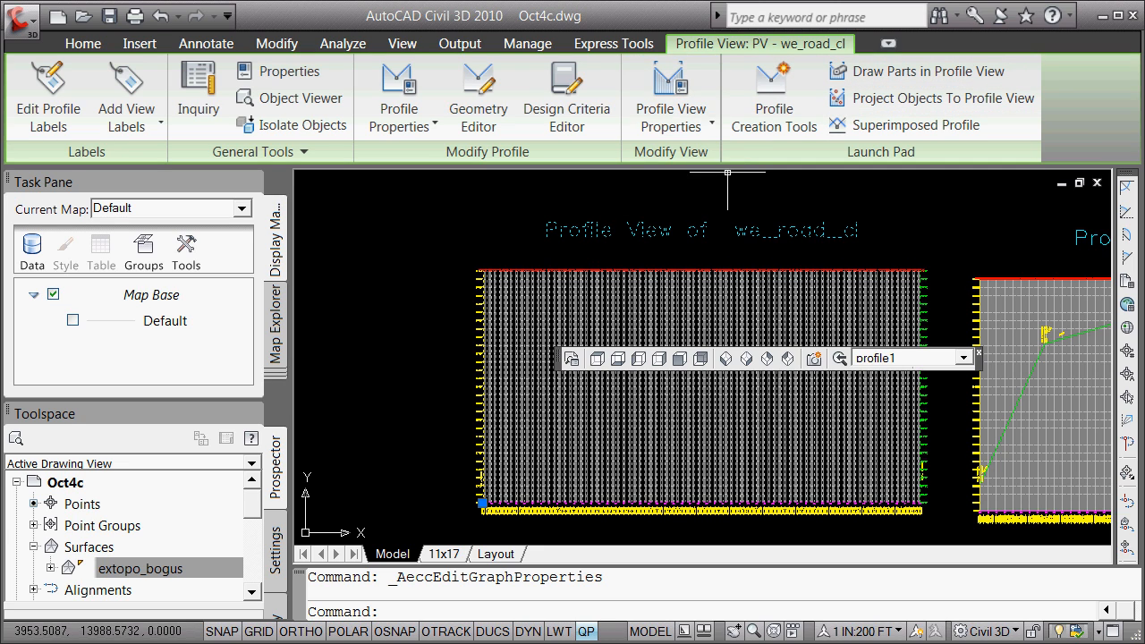
# Step: Turn off the two horizontal and two vertical grid components in the we_road_cl profile view's style, Stations 100' Major:50' Minor, and deselect the view
pyautogui.click(712, 125)
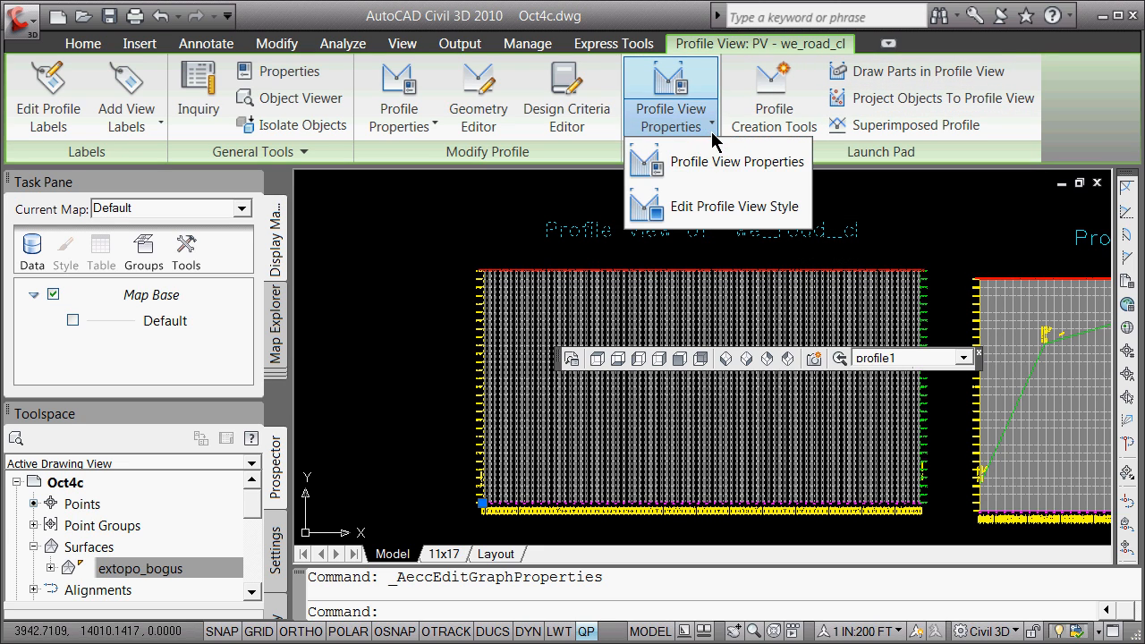
pyautogui.click(682, 206)
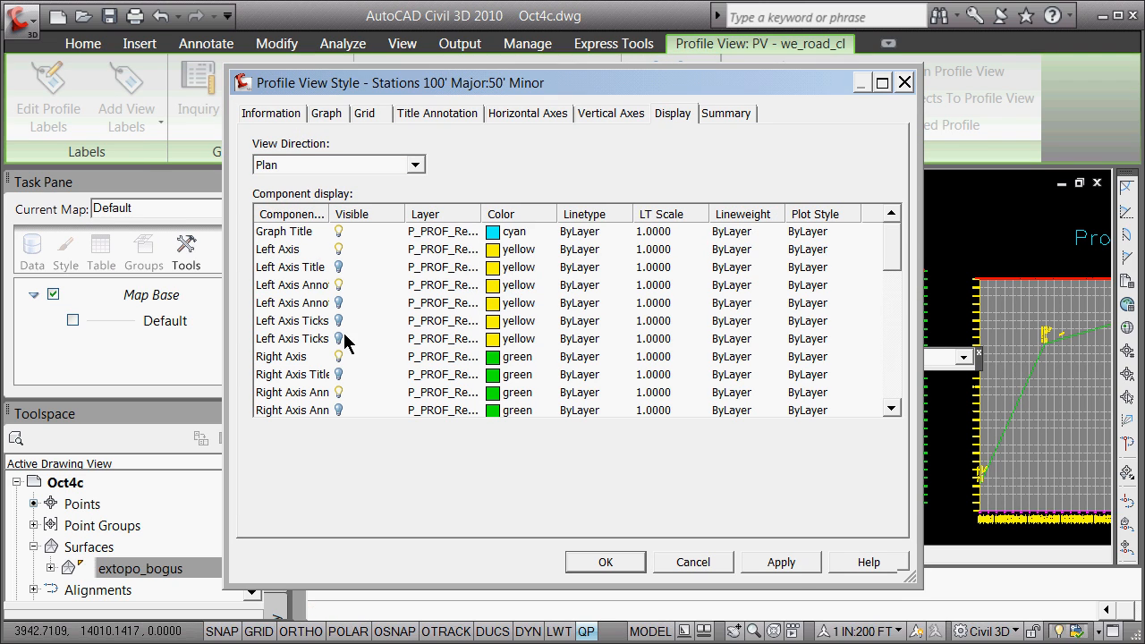
pyautogui.click(882, 235)
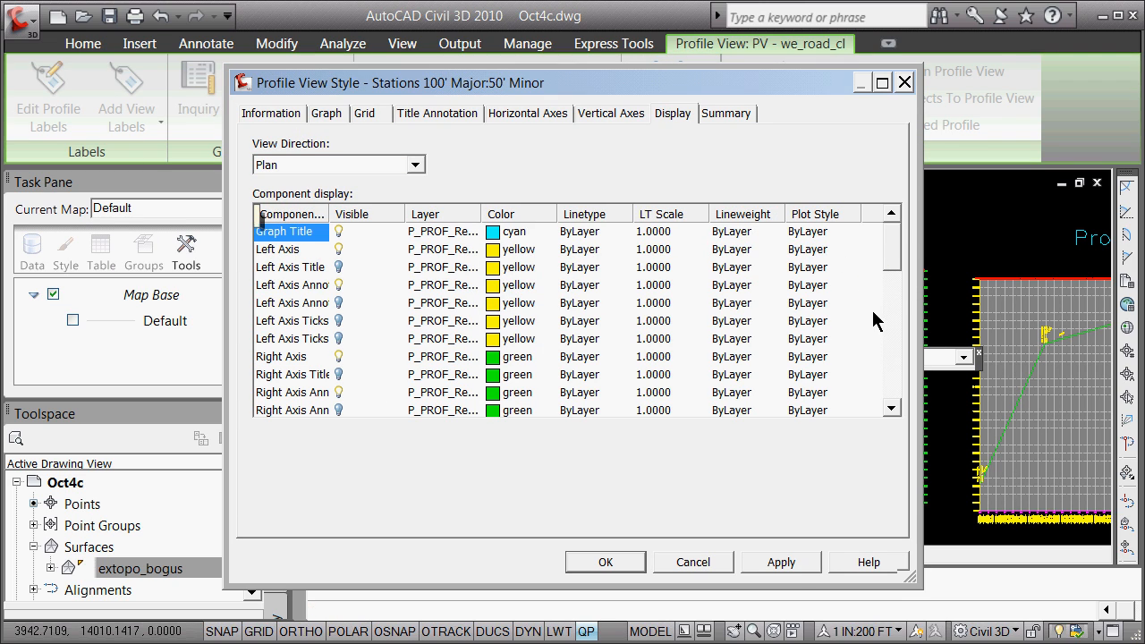
pyautogui.moveTo(895, 250)
pyautogui.mouseDown()
pyautogui.moveTo(892, 402)
pyautogui.moveTo(890, 359)
pyautogui.mouseUp()
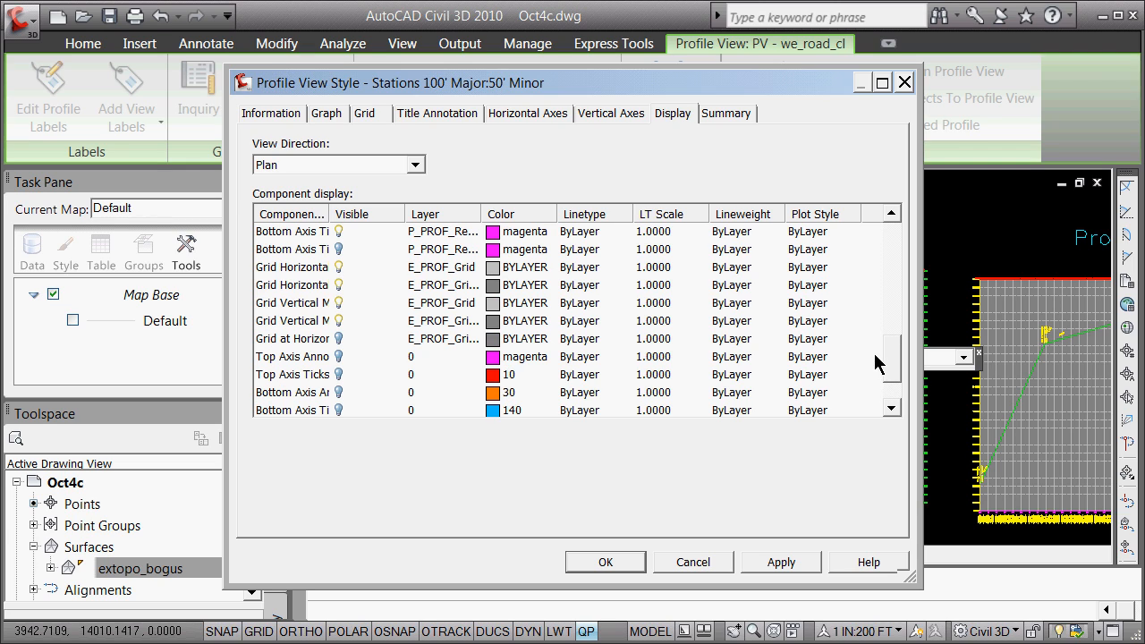
pyautogui.click(339, 268)
pyautogui.click(339, 284)
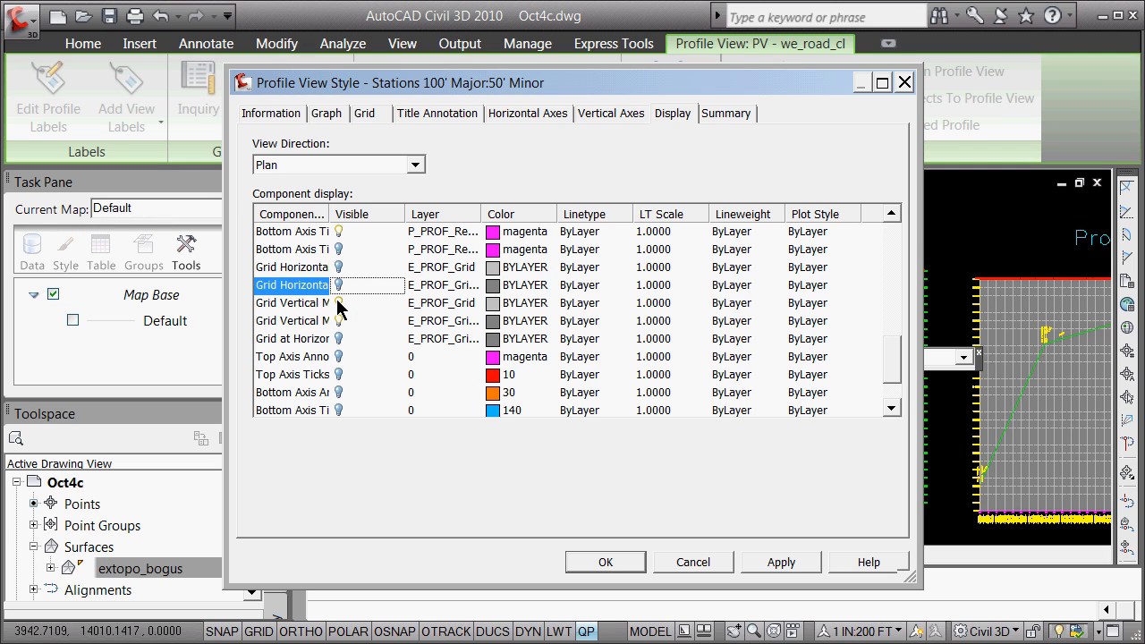
pyautogui.click(339, 303)
pyautogui.click(339, 322)
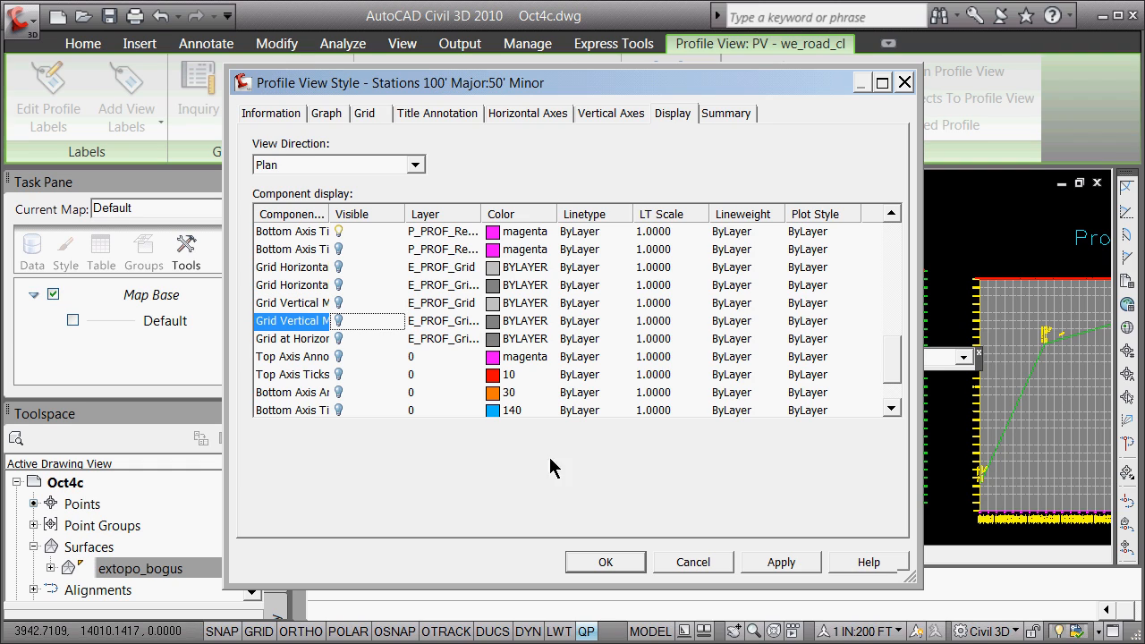
pyautogui.click(774, 564)
pyautogui.click(609, 564)
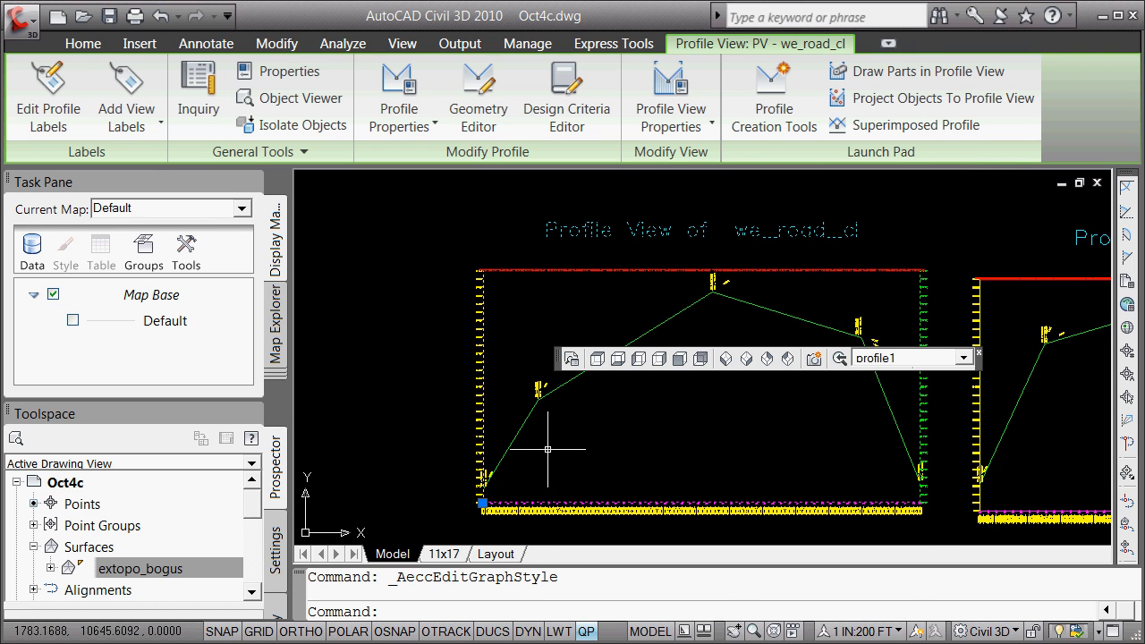
pyautogui.press('Escape')
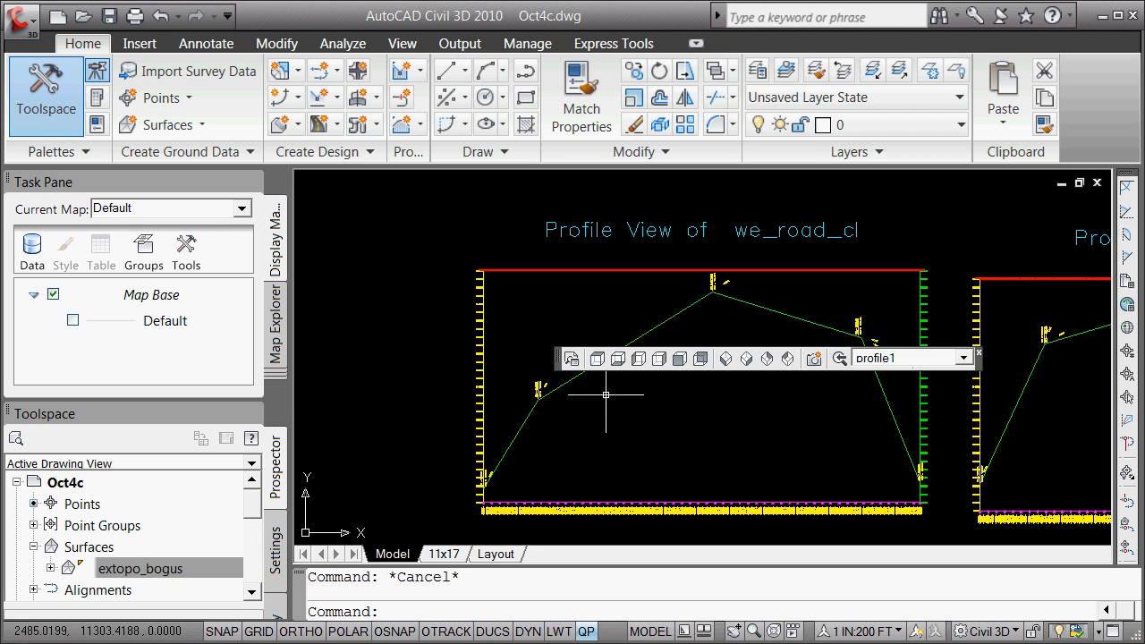
# Step: Create a layout profile in the we_road_cl profile view with the PROF Proposed style and Standard label set
pyautogui.click(339, 99)
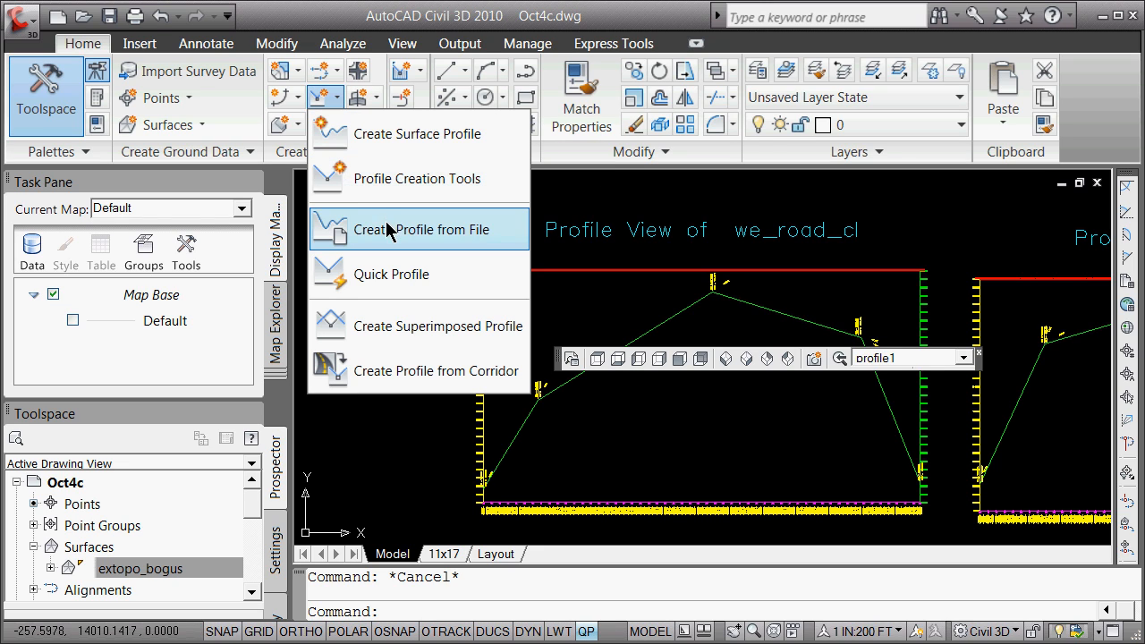
pyautogui.click(375, 177)
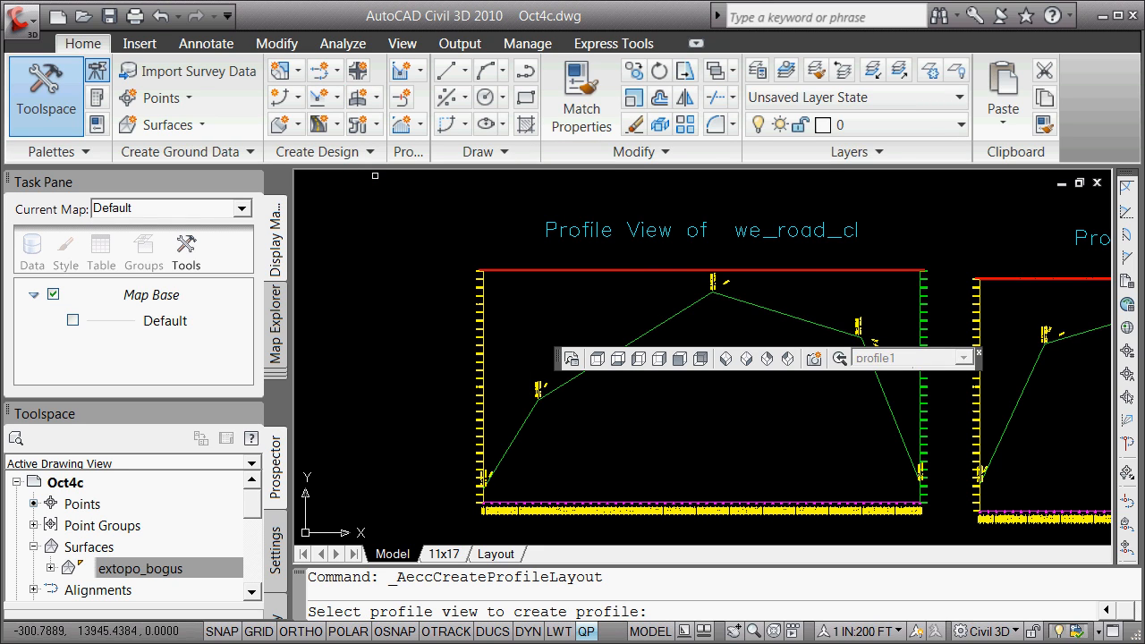
pyautogui.click(485, 274)
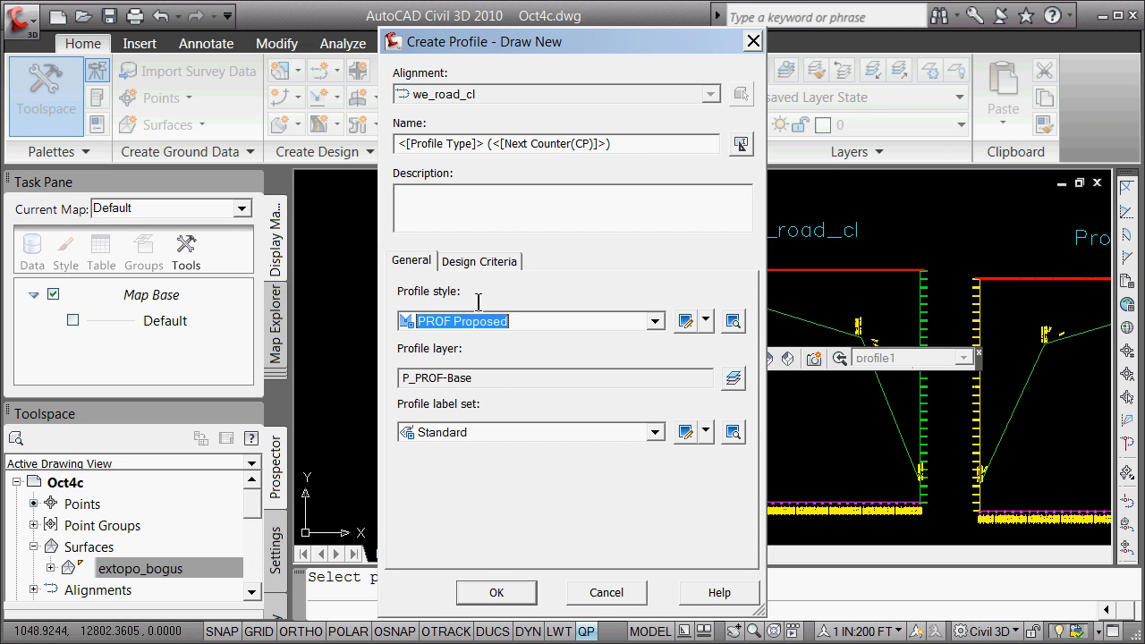
pyautogui.click(496, 594)
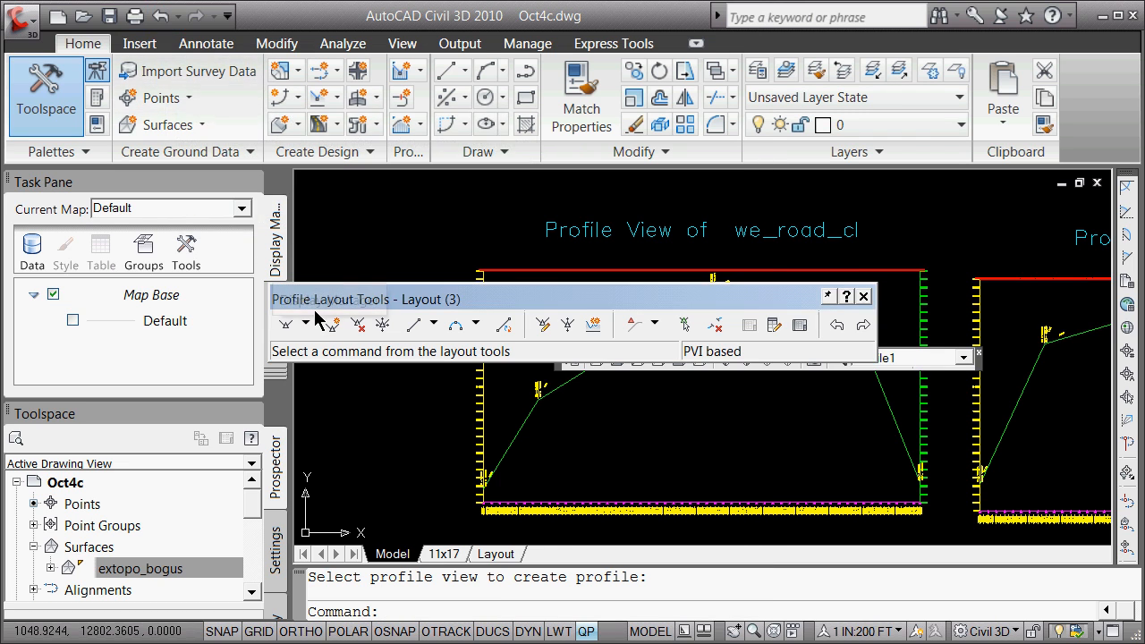
pyautogui.moveTo(521, 302); pyautogui.dragTo(525, 142)
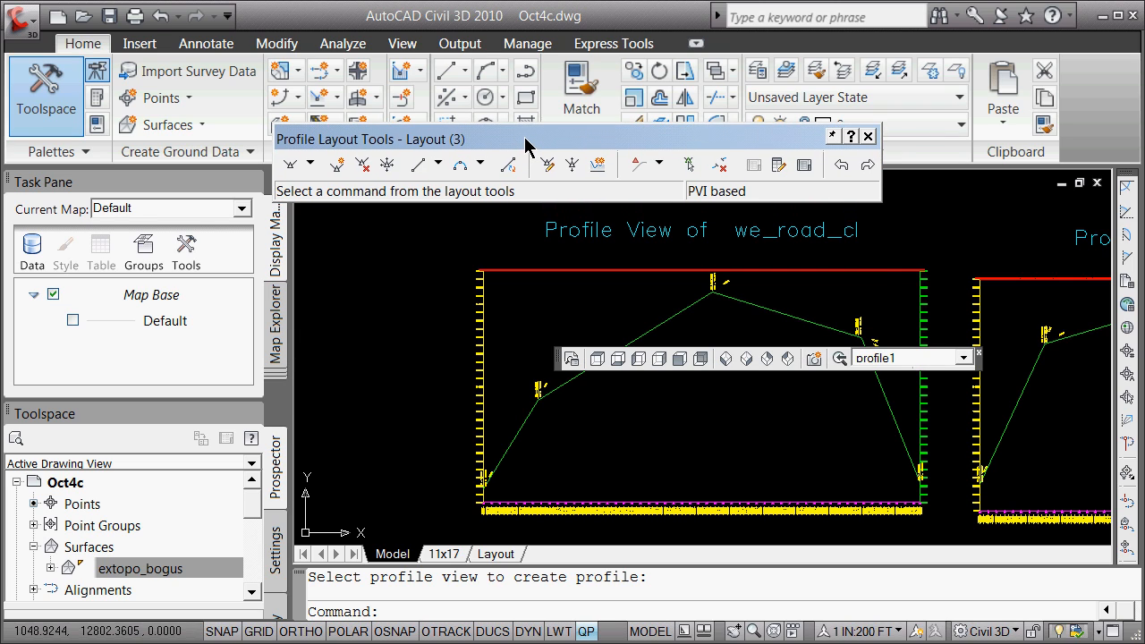
# Step: Draw a tangent from the existing profile's start endpoint to the point 3640,10500 using Draw Tangents
pyautogui.click(311, 167)
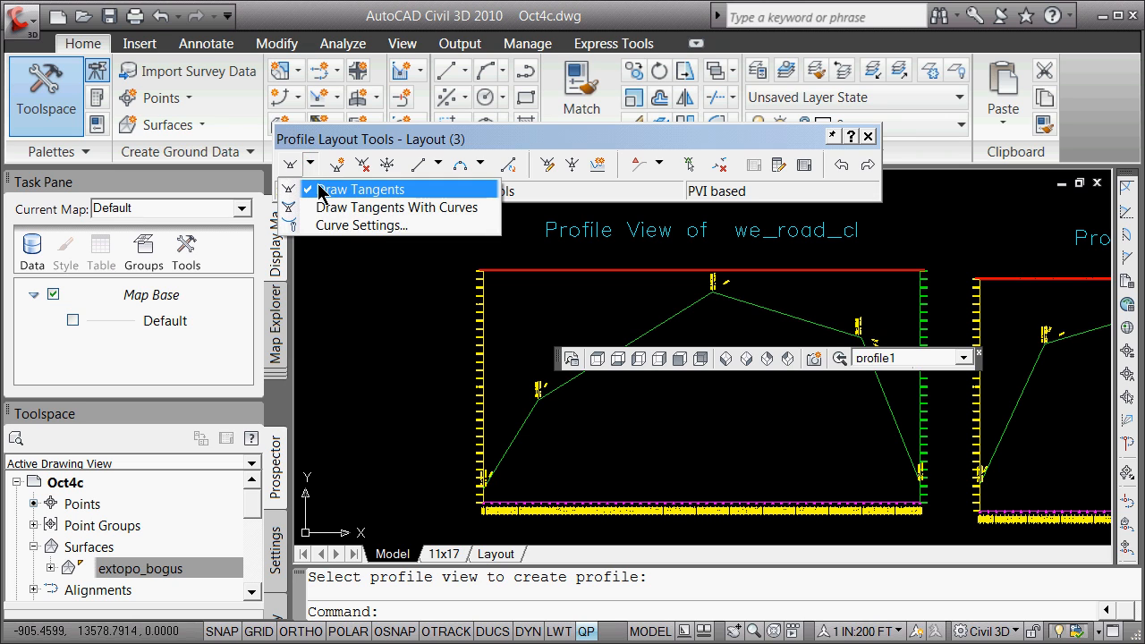
pyautogui.click(317, 187)
pyautogui.scroll(-2, 503, 473)
pyautogui.scroll(6, 519, 474)
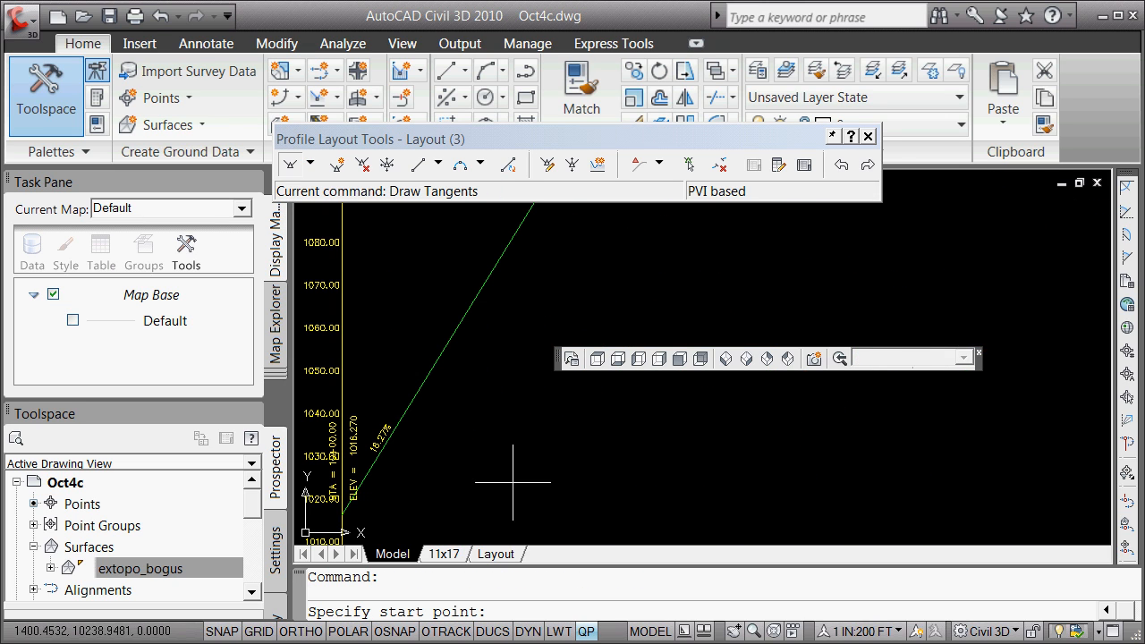
pyautogui.keyDown('shift'); pyautogui.rightClick(435, 519); pyautogui.keyUp('shift')
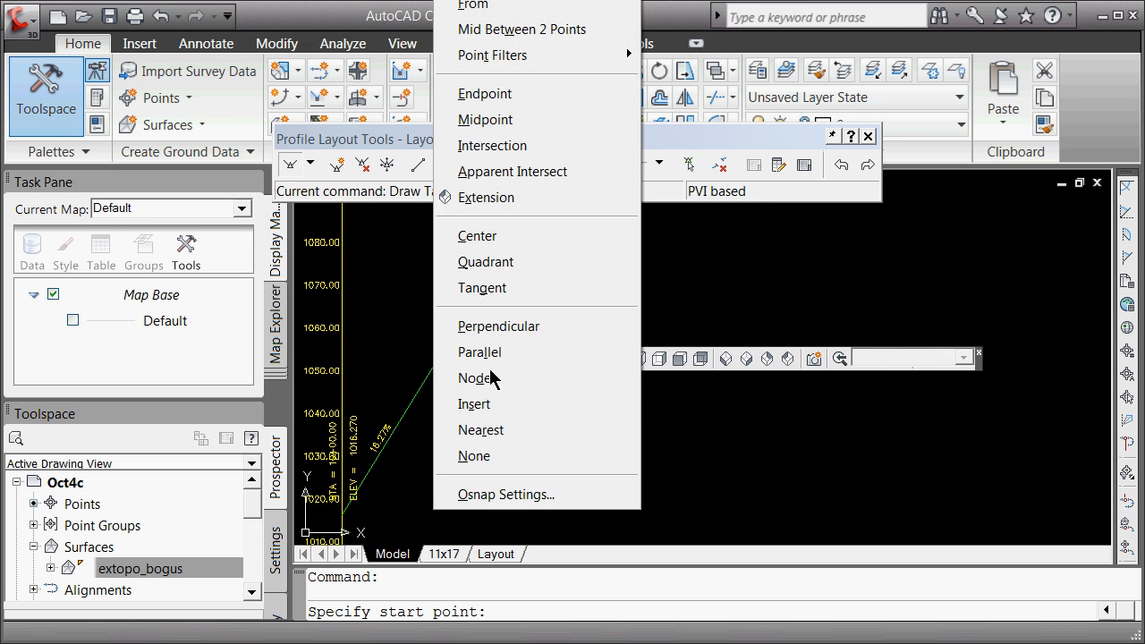
pyautogui.click(526, 101)
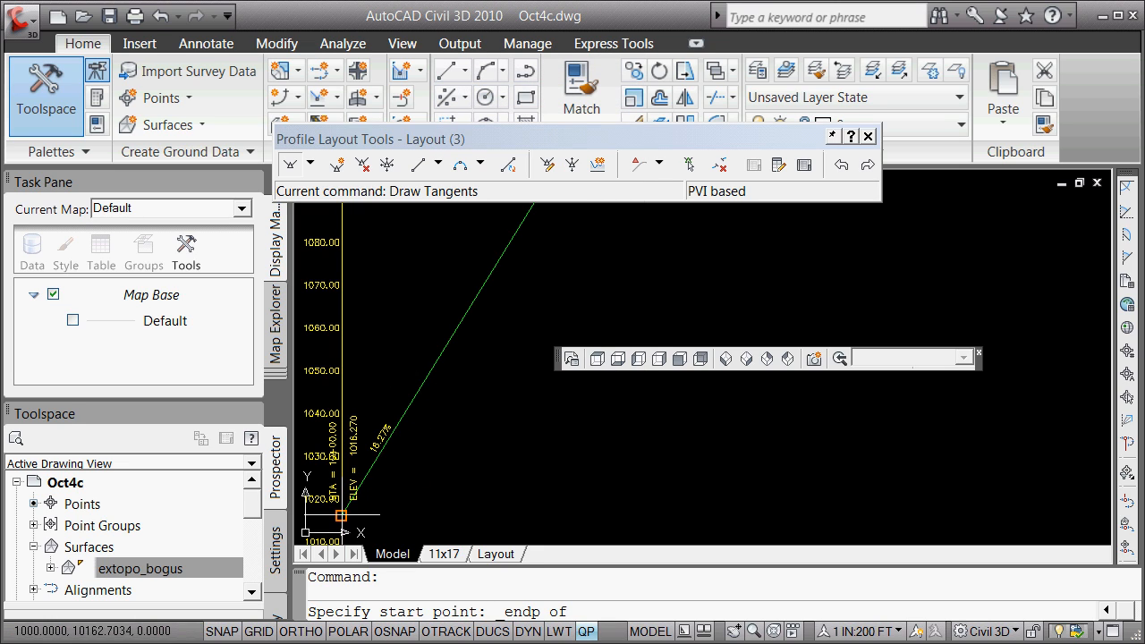
pyautogui.click(340, 517)
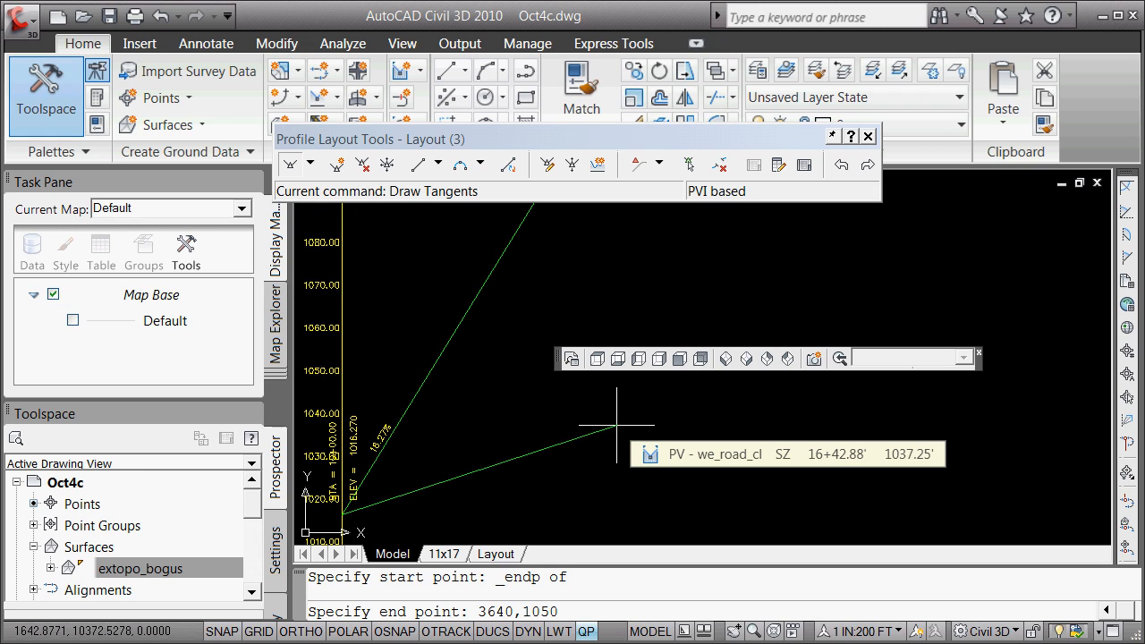
pyautogui.press('Return')
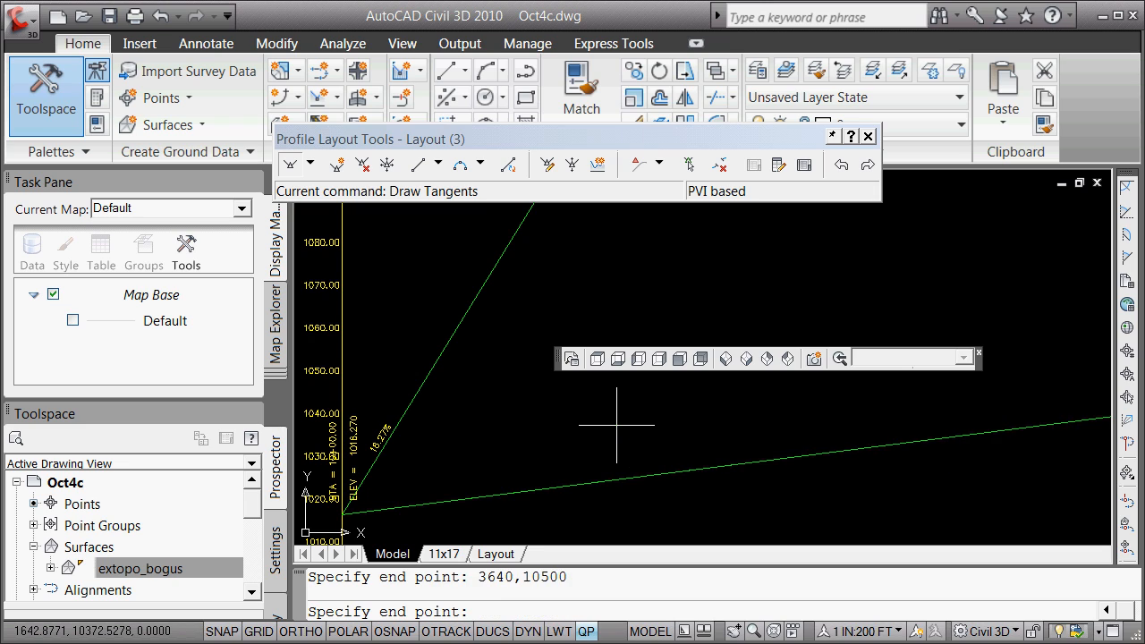
# Step: Examine the drawn tangent's end in the we_road_cl profile view and the station and elevation labels at the existing profile's start and peak
pyautogui.scroll(-8, 617, 91)
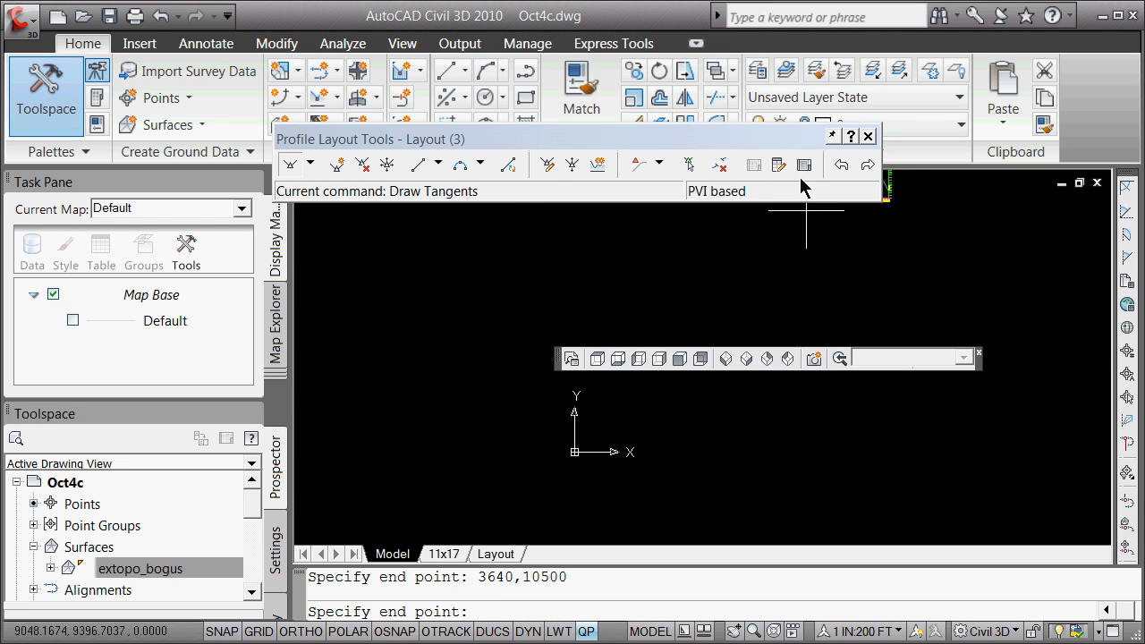
pyautogui.scroll(6, 844, 256)
pyautogui.scroll(-5, 779, 269)
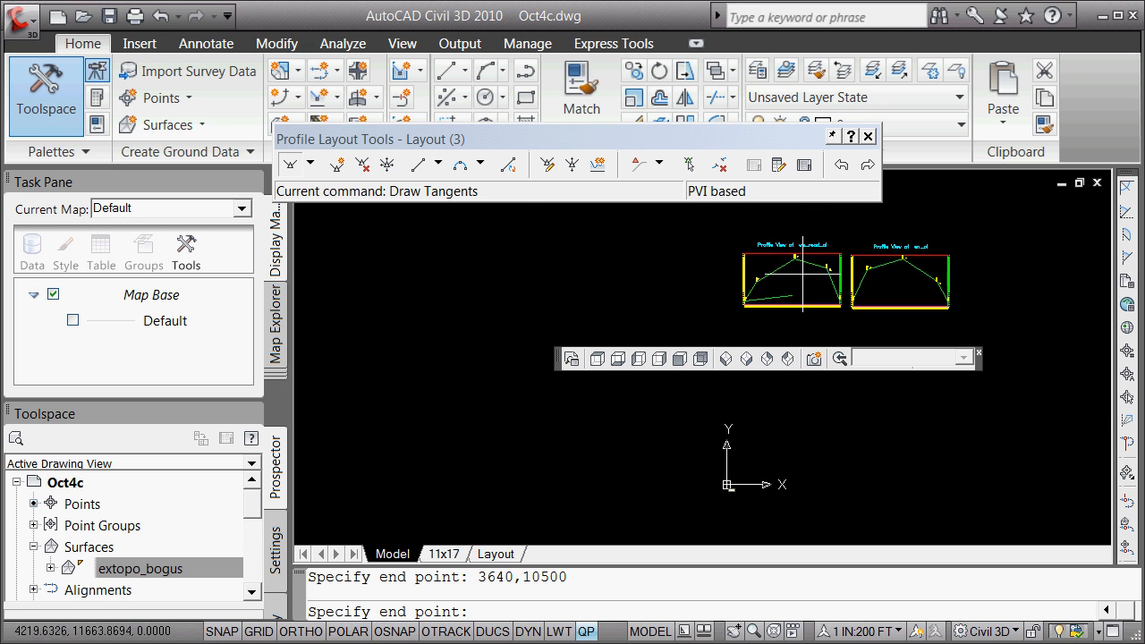
pyautogui.scroll(6, 804, 268)
pyautogui.scroll(-6, 742, 319)
pyautogui.scroll(8, 737, 329)
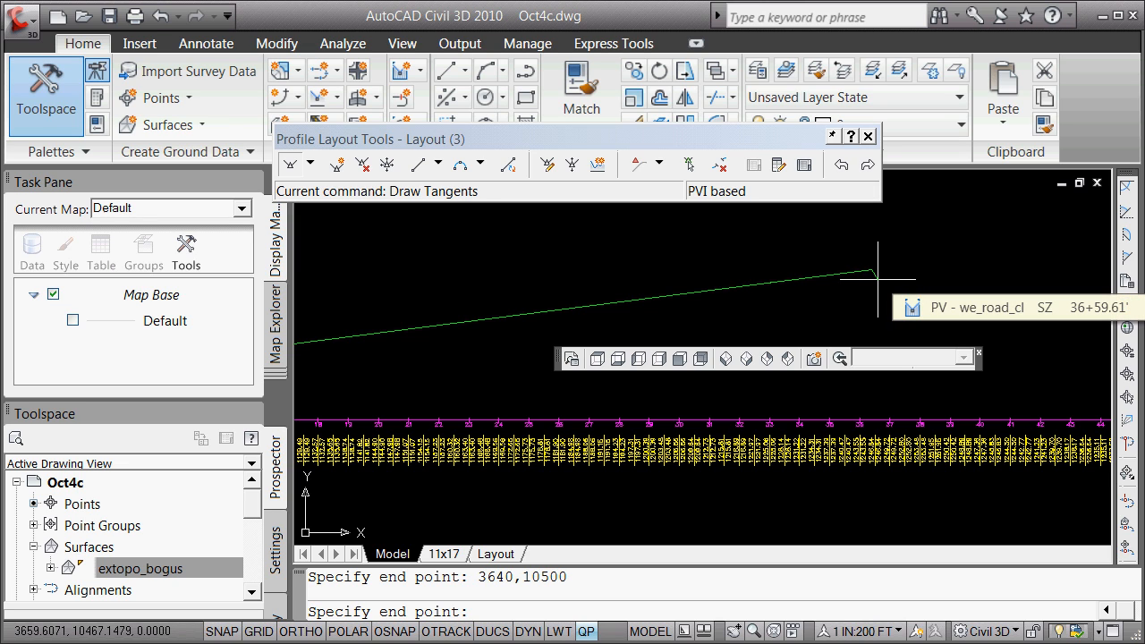
pyautogui.scroll(-5, 877, 279)
pyautogui.scroll(5, 662, 278)
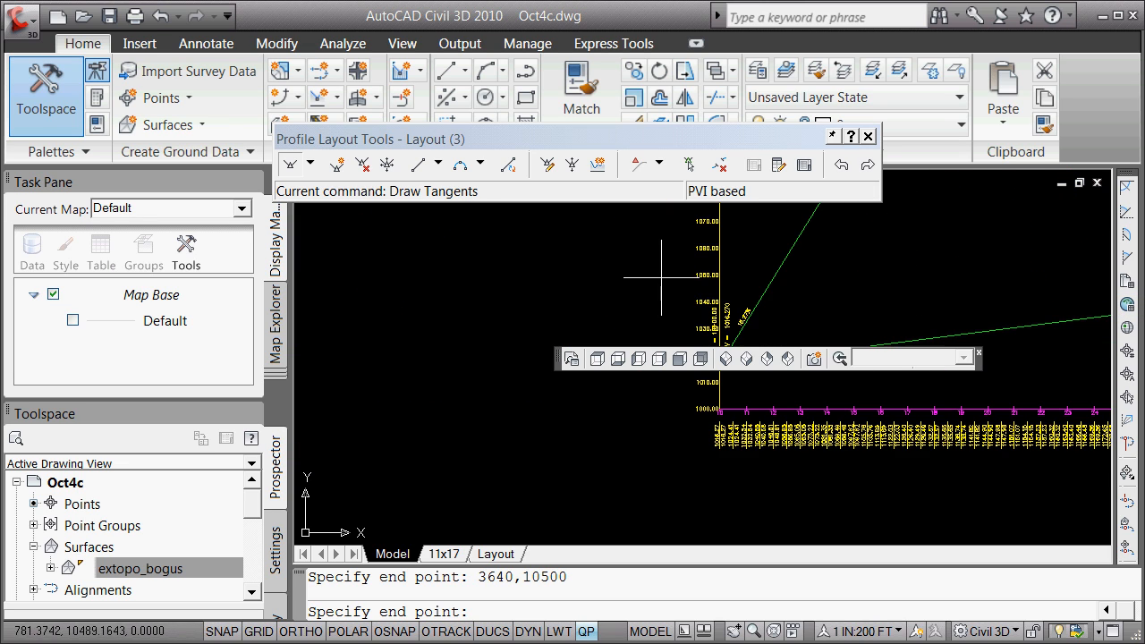
pyautogui.scroll(5, 731, 291)
pyautogui.scroll(-6, 731, 291)
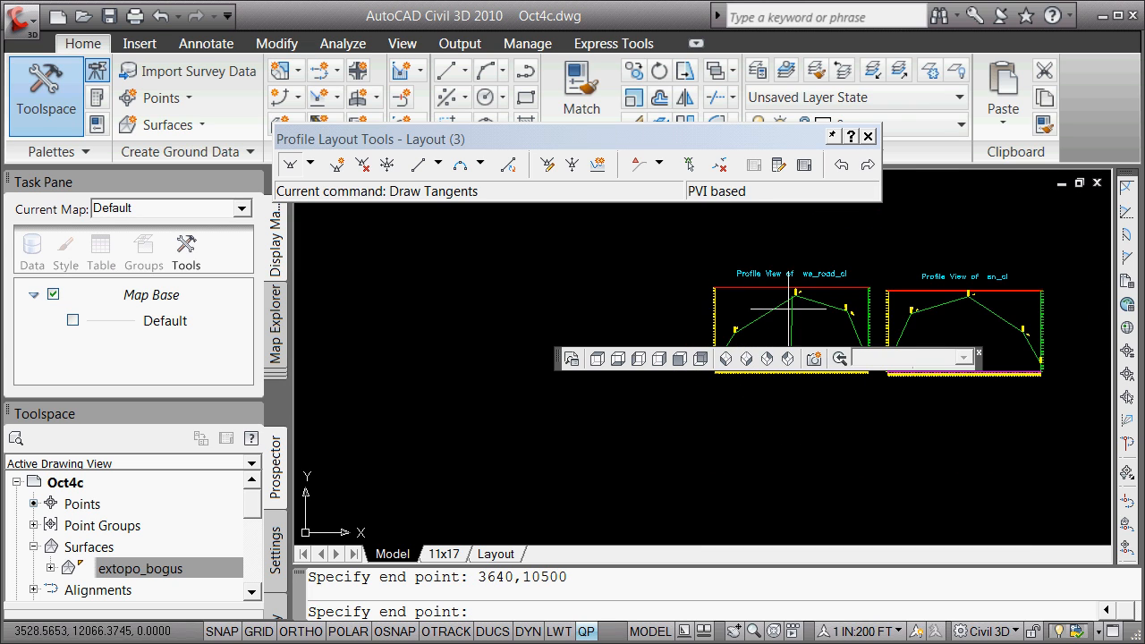
pyautogui.scroll(5, 808, 302)
pyautogui.scroll(-6, 841, 233)
pyautogui.scroll(8, 839, 232)
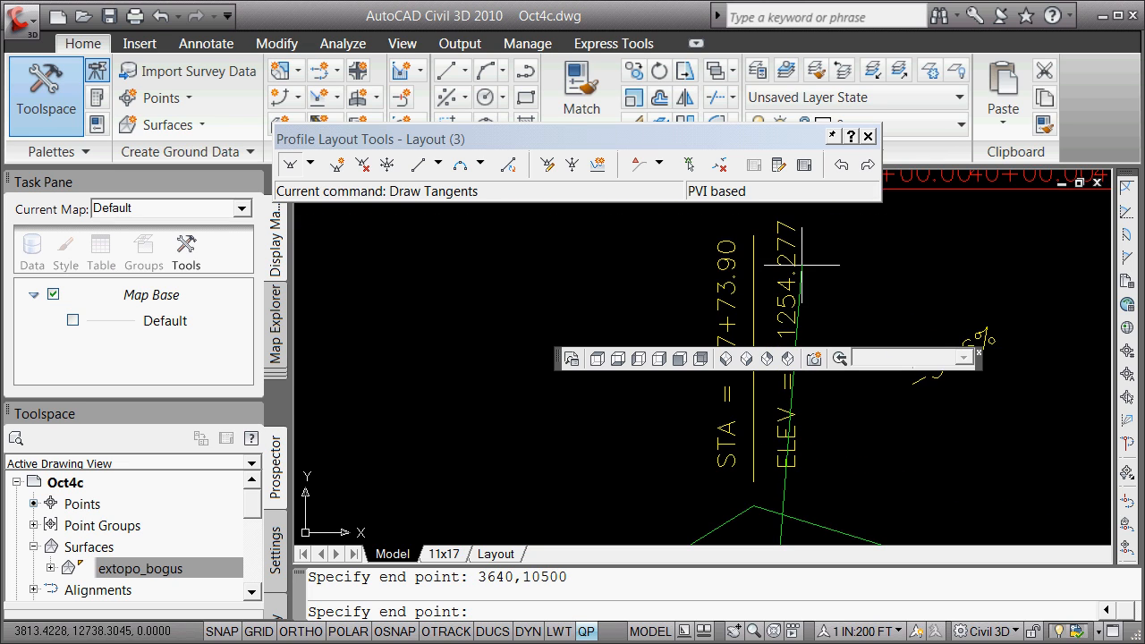
pyautogui.scroll(-8, 802, 266)
pyautogui.scroll(-9, 685, 537)
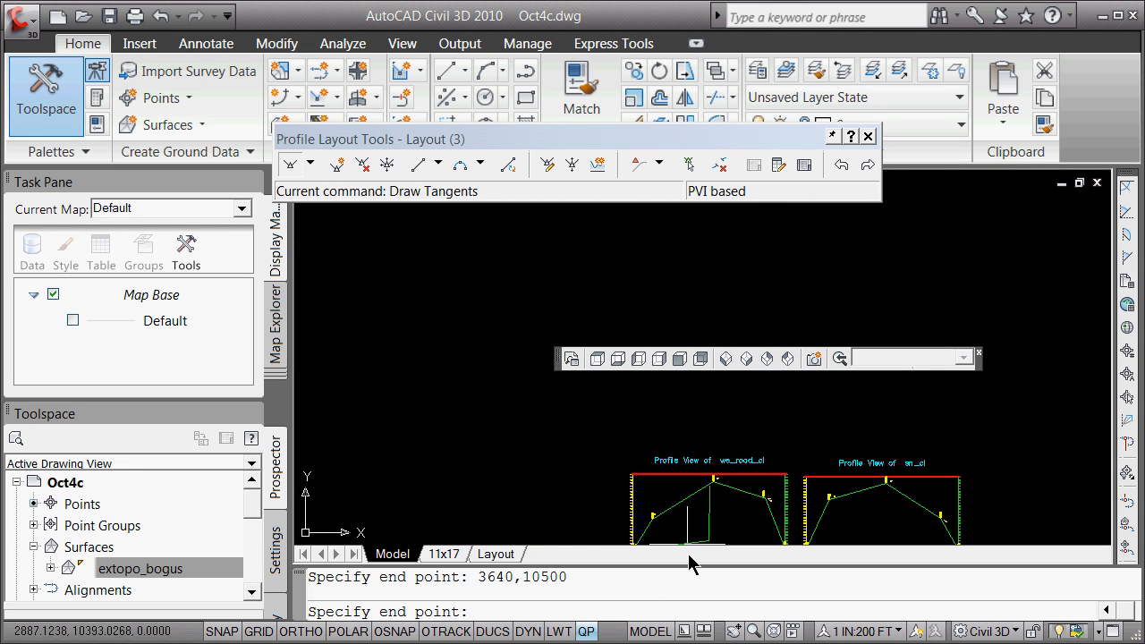
pyautogui.scroll(3, 706, 520)
pyautogui.scroll(-3, 707, 519)
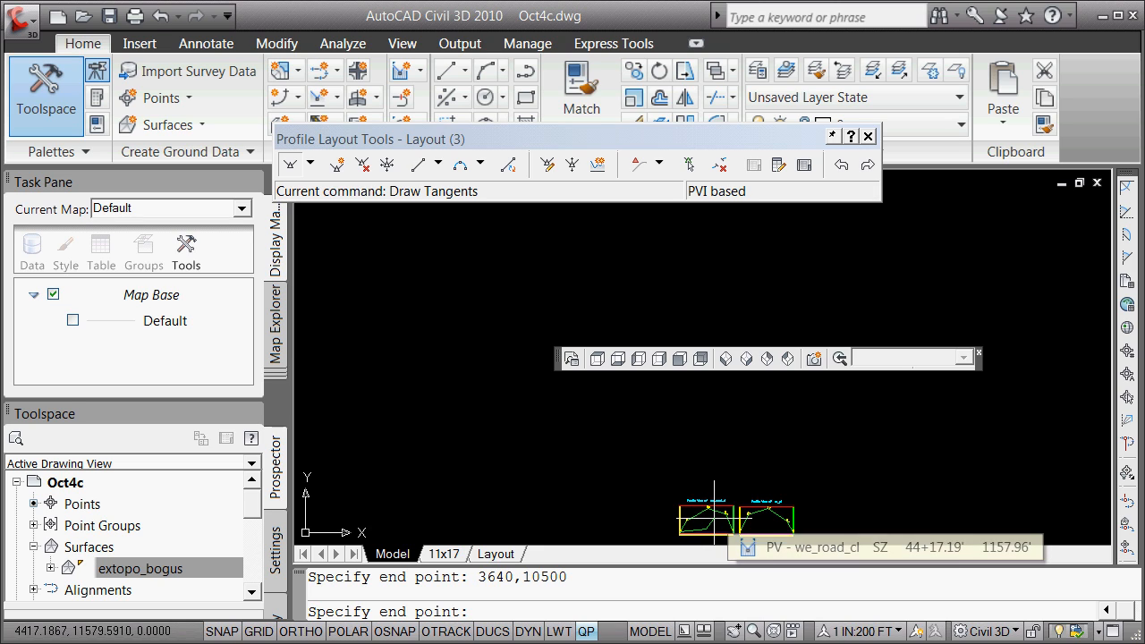
# Step: Cancel Draw Tangents and undo the tangent drawn to 3640,10500
pyautogui.write('u')
pyautogui.press('Return')
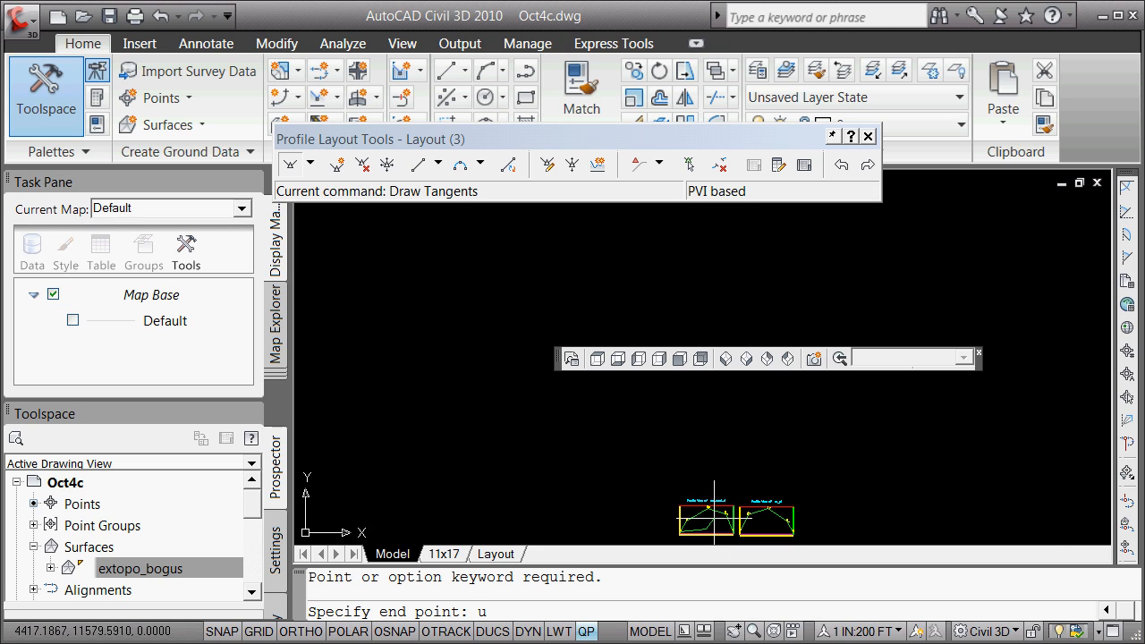
pyautogui.press('Escape')
pyautogui.write('u')
pyautogui.press('Return')
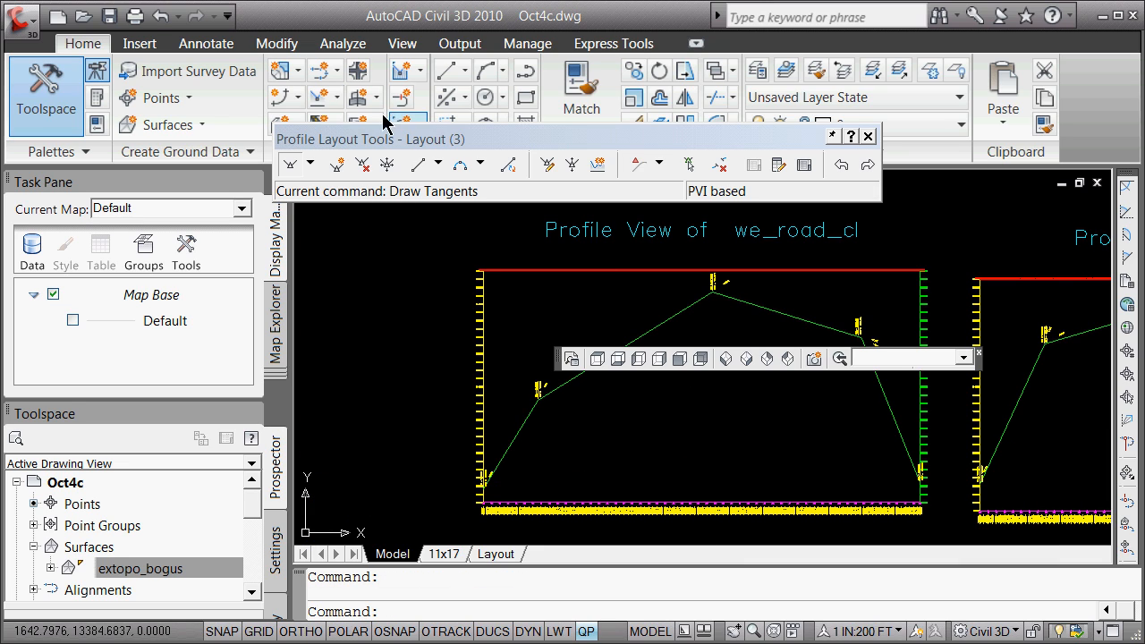
# Step: Try to draw a tangent from the existing profile's start endpoint with 3640 as its end point, and end the command
pyautogui.click(310, 164)
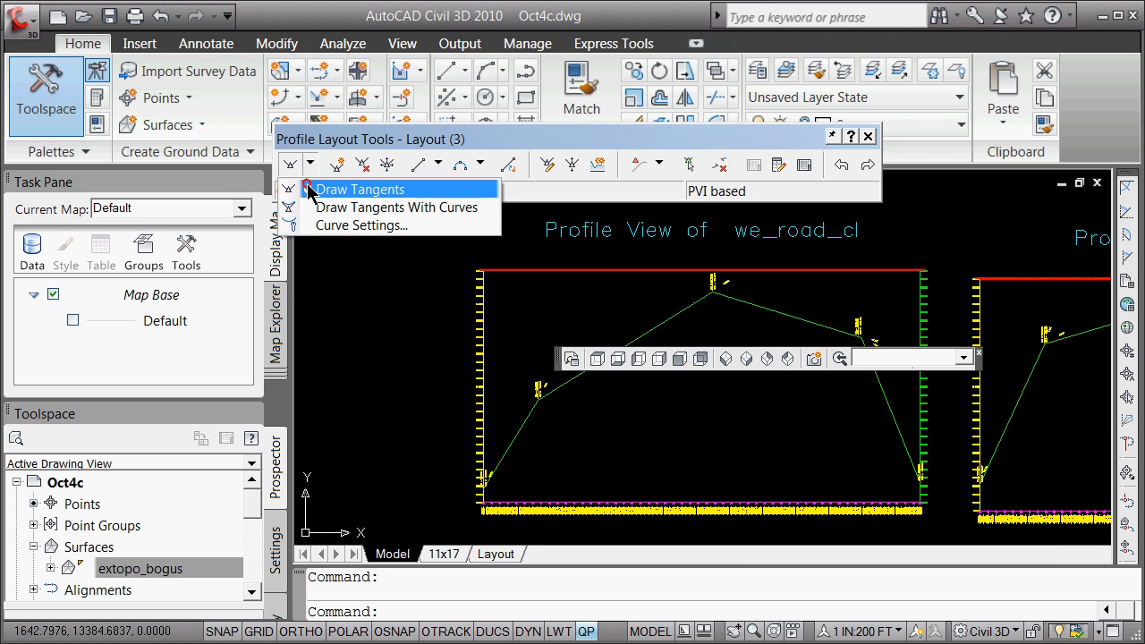
pyautogui.click(309, 192)
pyautogui.scroll(-3, 555, 481)
pyautogui.scroll(6, 559, 483)
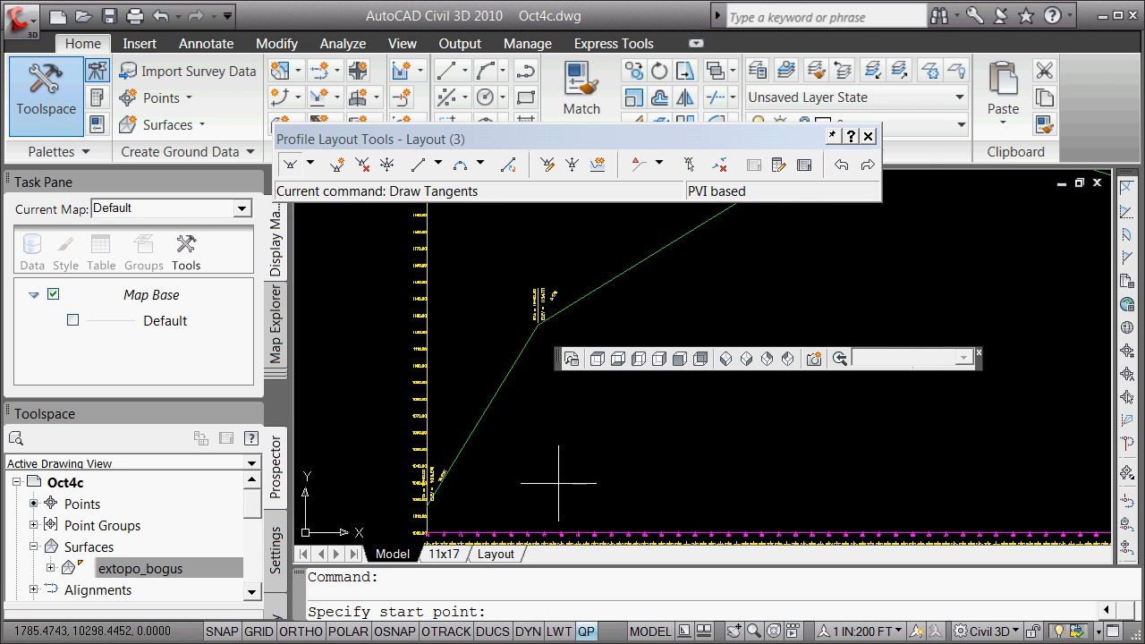
pyautogui.keyDown('shift'); pyautogui.rightClick(544, 448); pyautogui.keyUp('shift')
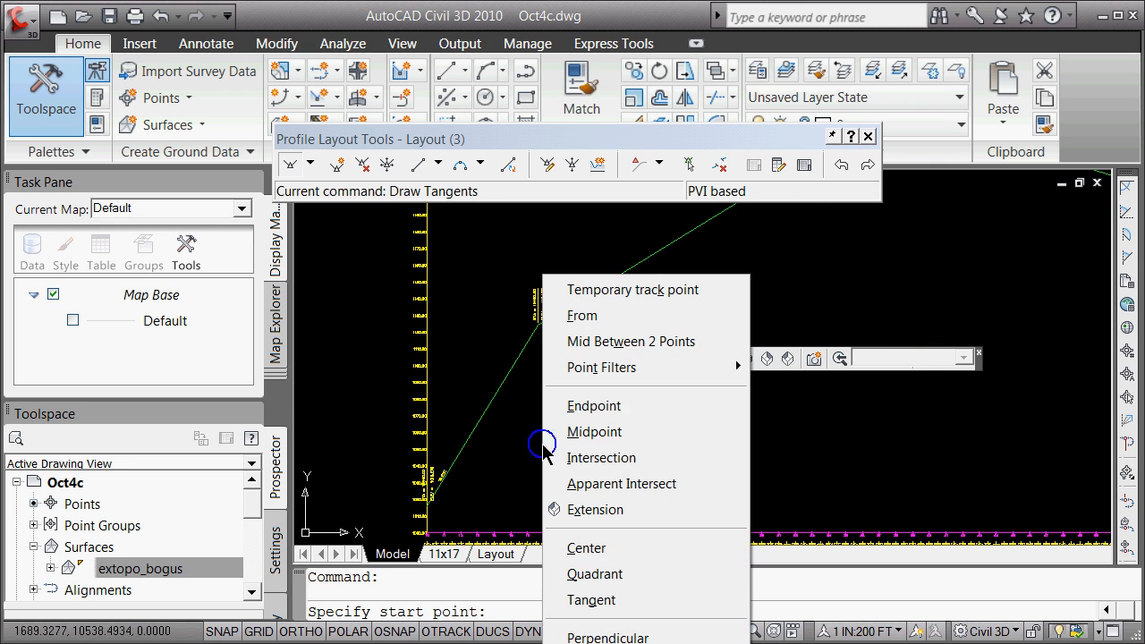
pyautogui.click(616, 405)
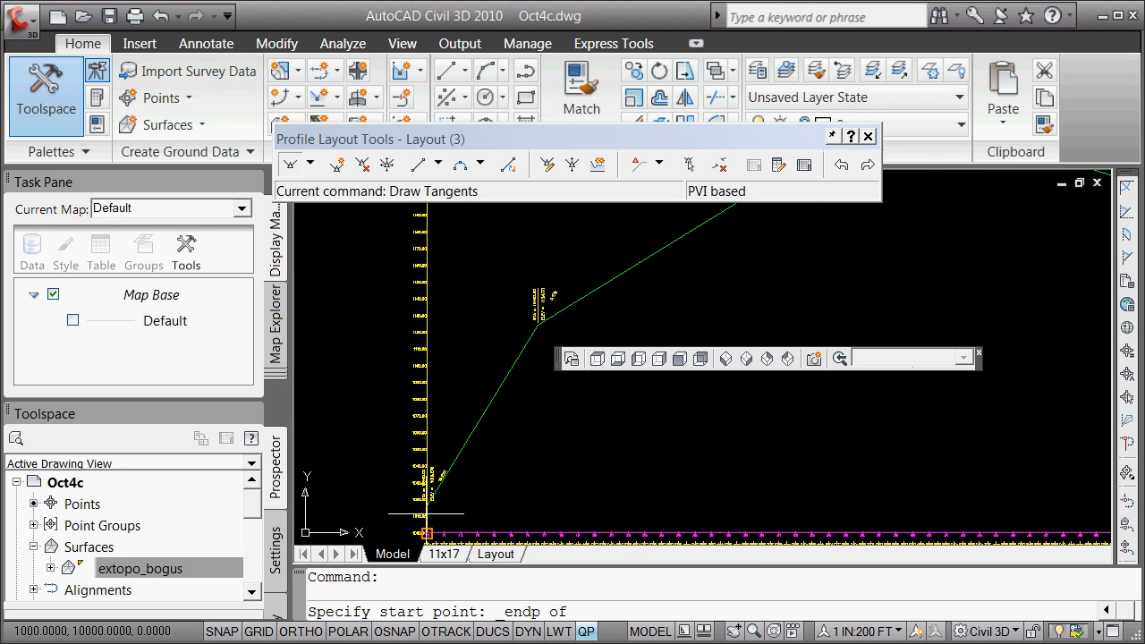
pyautogui.scroll(3, 419, 479)
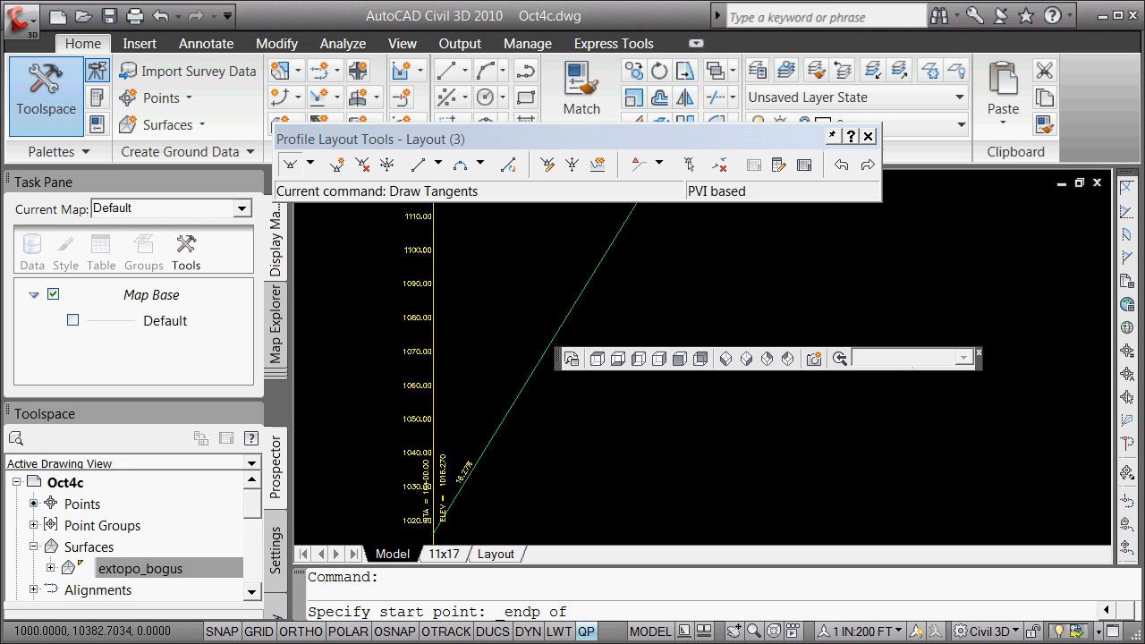
pyautogui.scroll(4, 434, 535)
pyautogui.scroll(-4, 429, 534)
pyautogui.scroll(3, 421, 532)
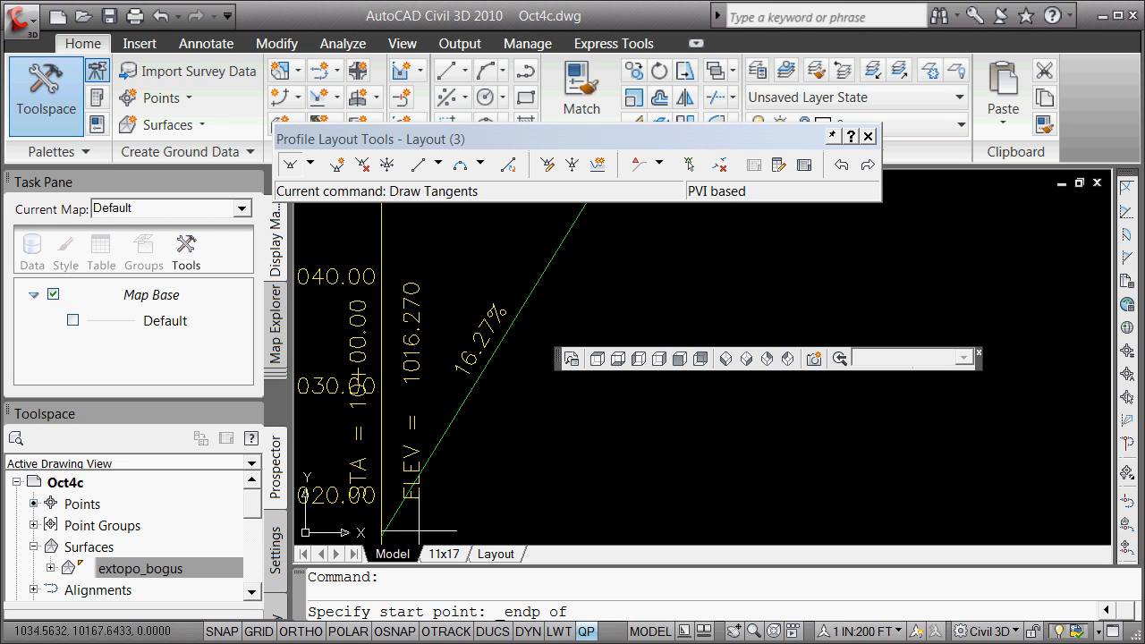
pyautogui.click(385, 534)
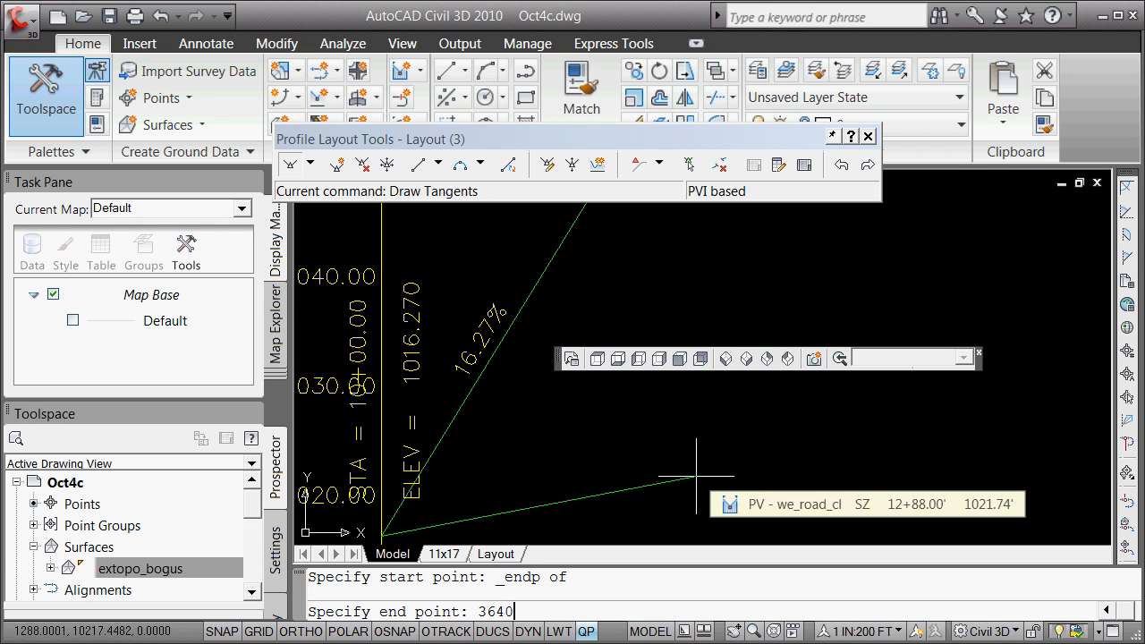
pyautogui.press('Return')
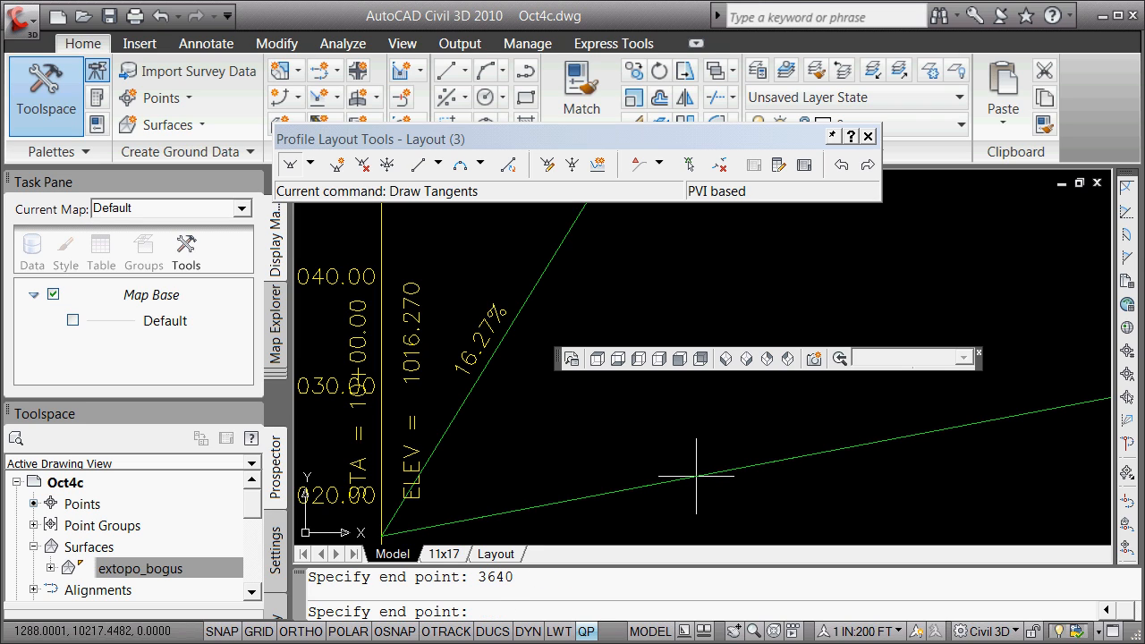
pyautogui.press('Return')
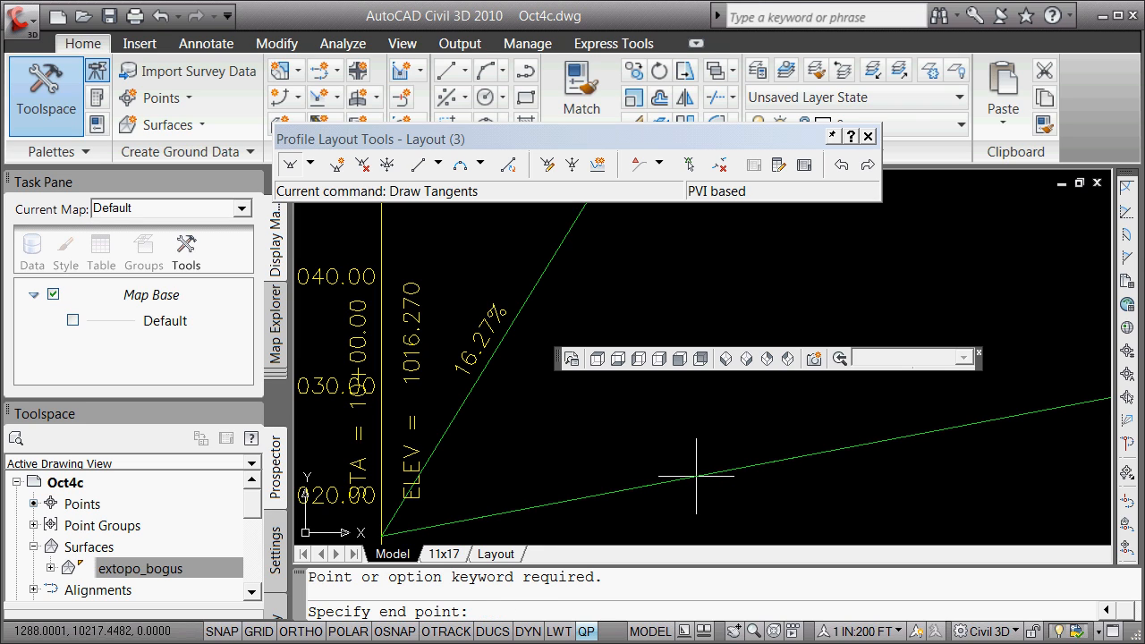
pyautogui.press('Escape')
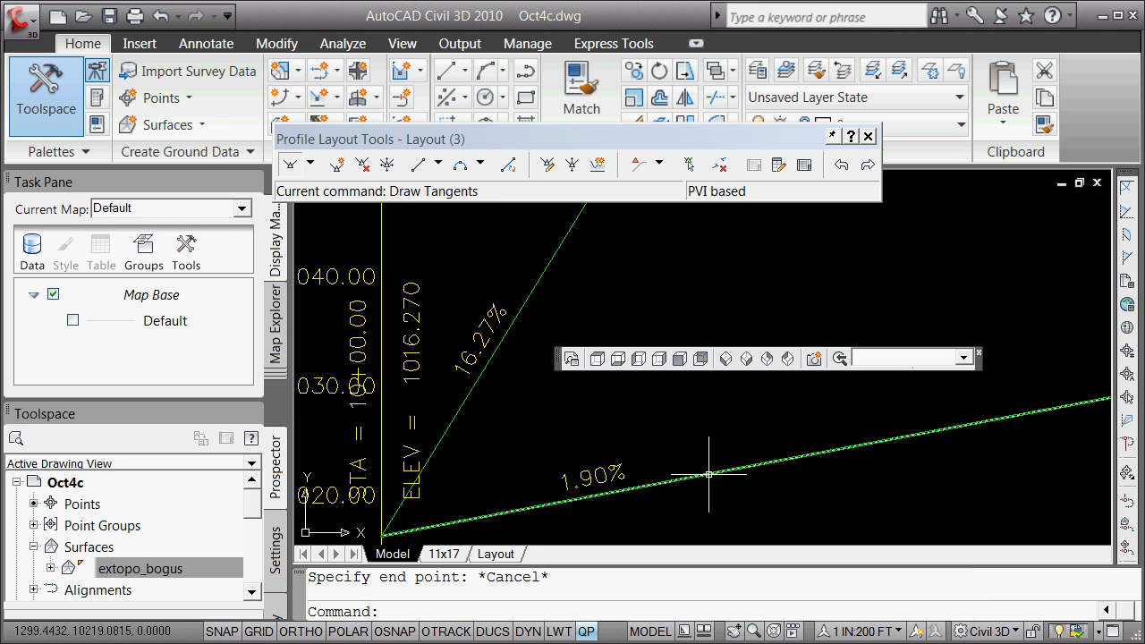
# Step: Erase the newly drawn tangent profile from the we_road_cl profile view
pyautogui.write('e')
pyautogui.press('Return')
pyautogui.click(688, 478)
pyautogui.press('Return')
pyautogui.press('Escape')
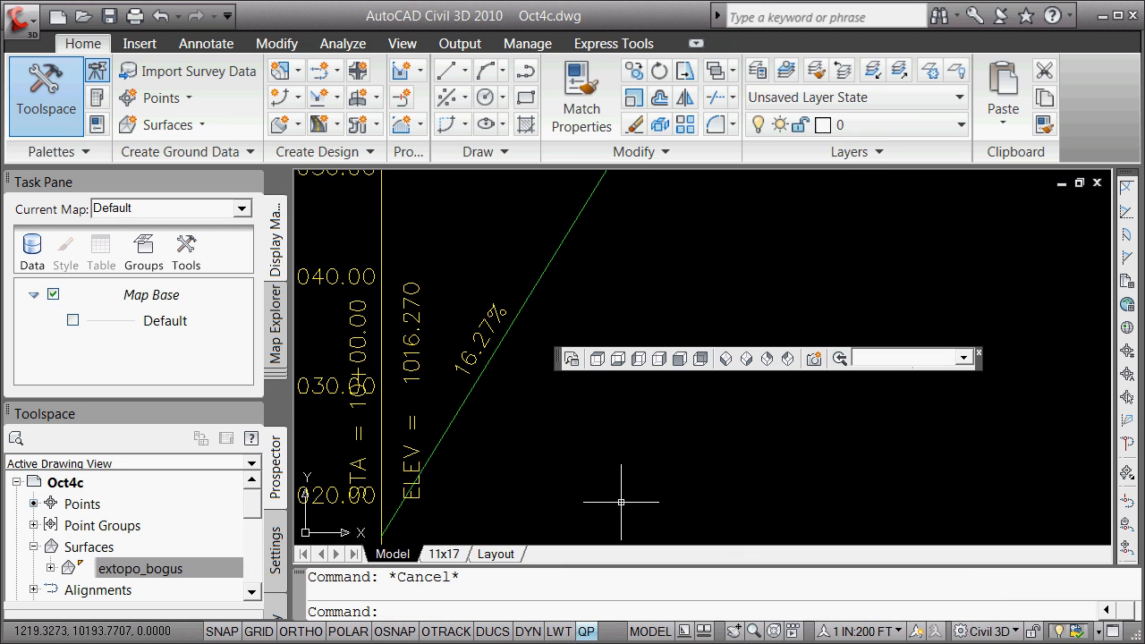
# Step: Create a new layout profile for the we_road_cl alignment with the PROF Proposed style and Standard label set
pyautogui.click(339, 98)
pyautogui.click(354, 179)
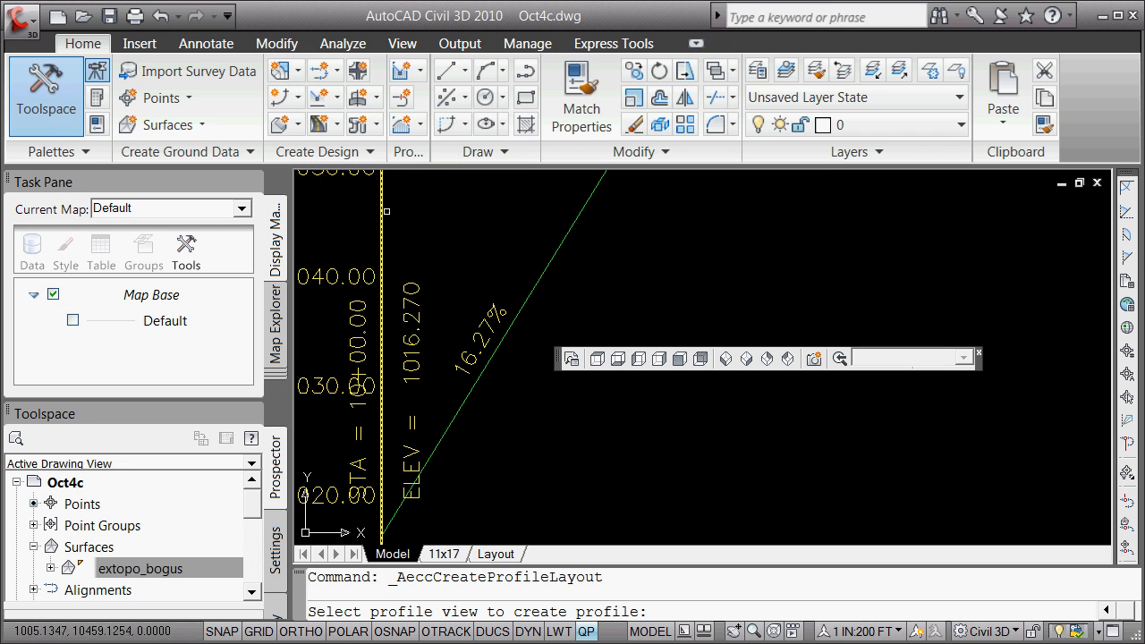
pyautogui.click(377, 472)
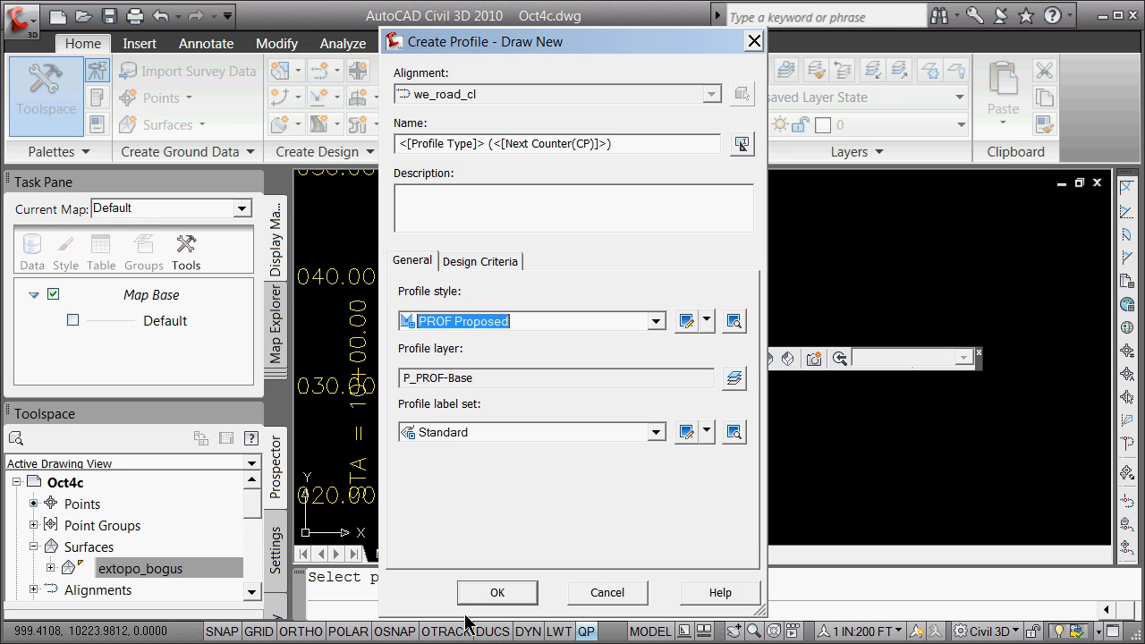
pyautogui.click(483, 594)
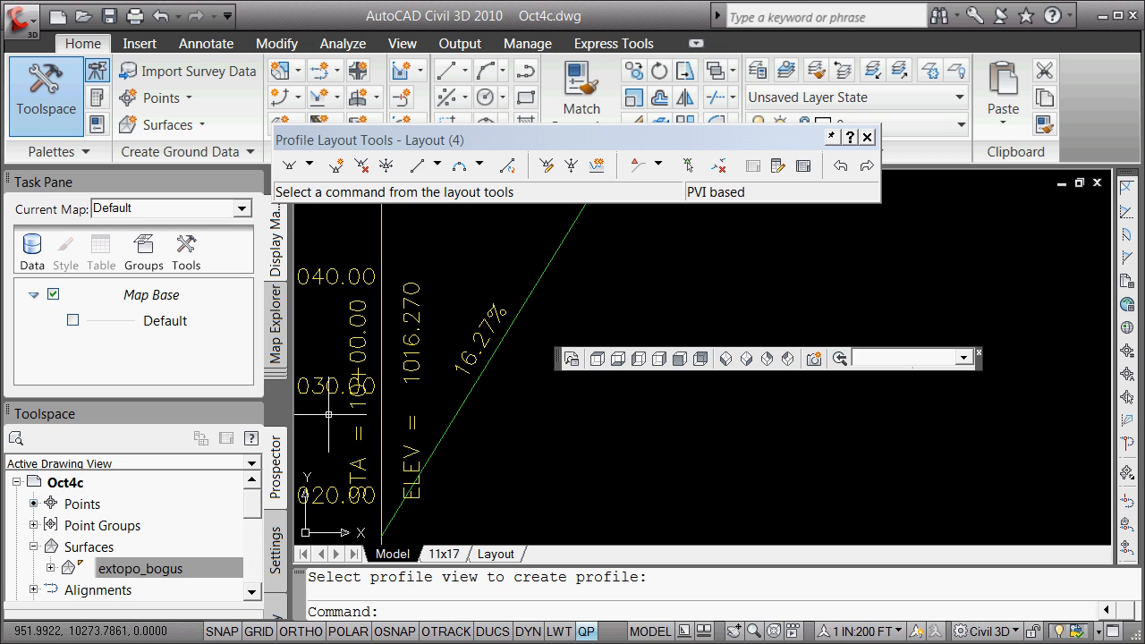
# Step: Draw a proposed tangent in the we_road_cl profile view from the existing profile's start endpoint to 3640,12500
pyautogui.click(383, 405)
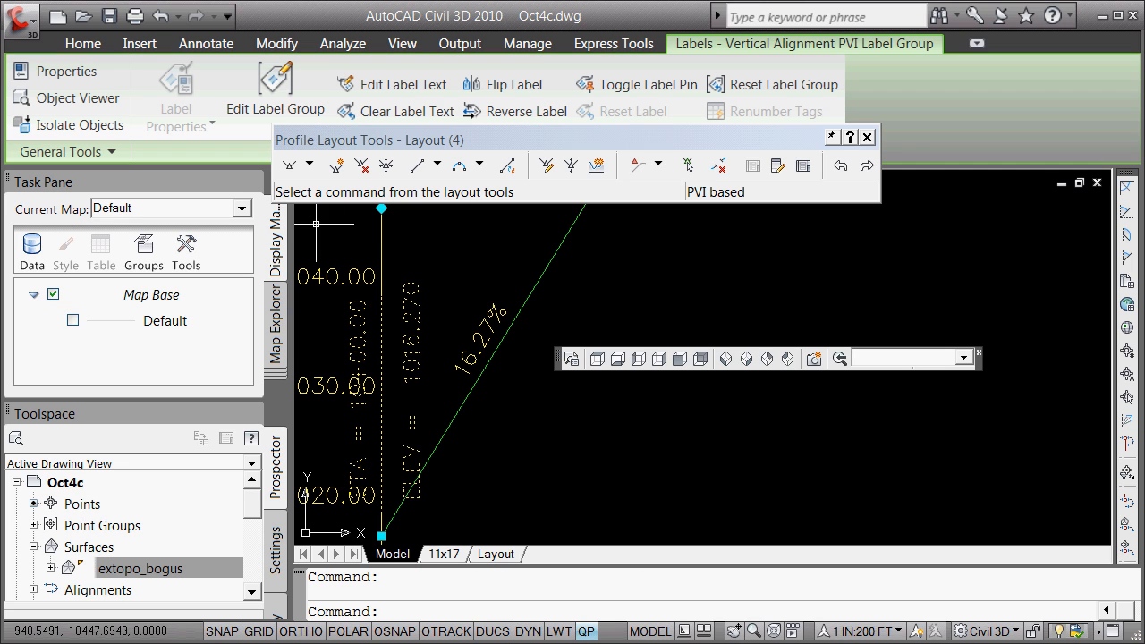
pyautogui.click(309, 165)
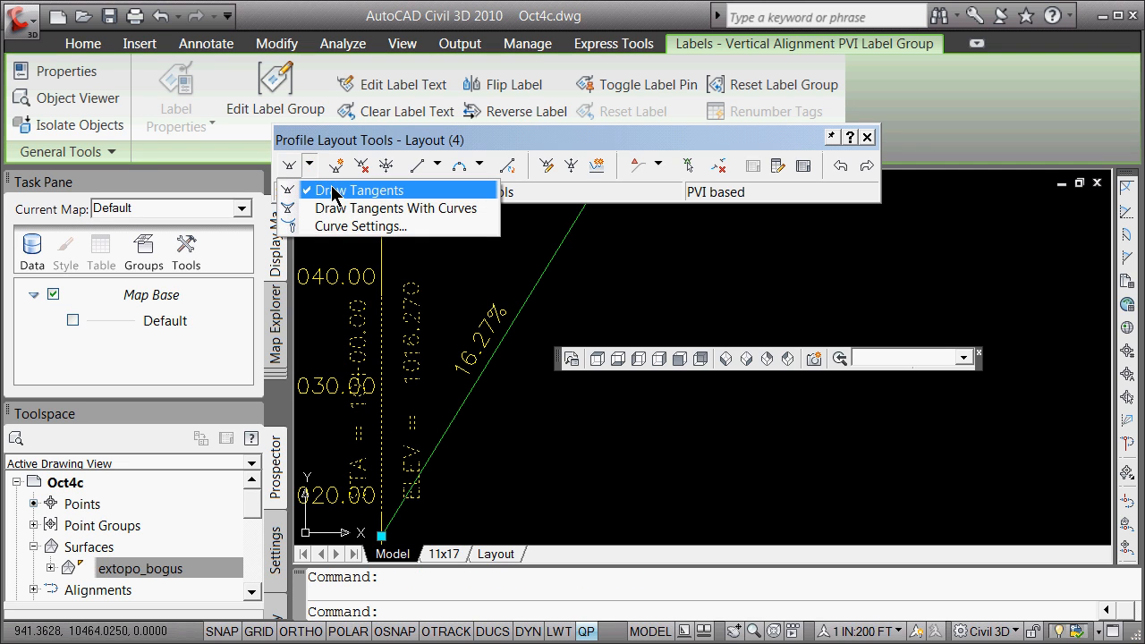
pyautogui.click(327, 186)
pyautogui.write('end')
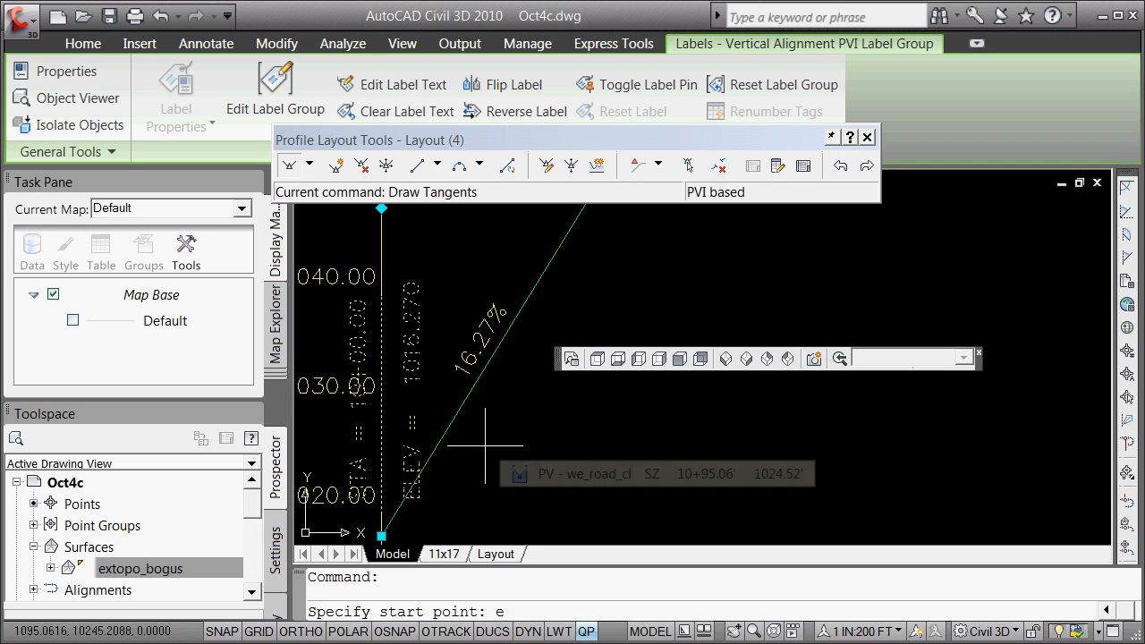
pyautogui.press('Return')
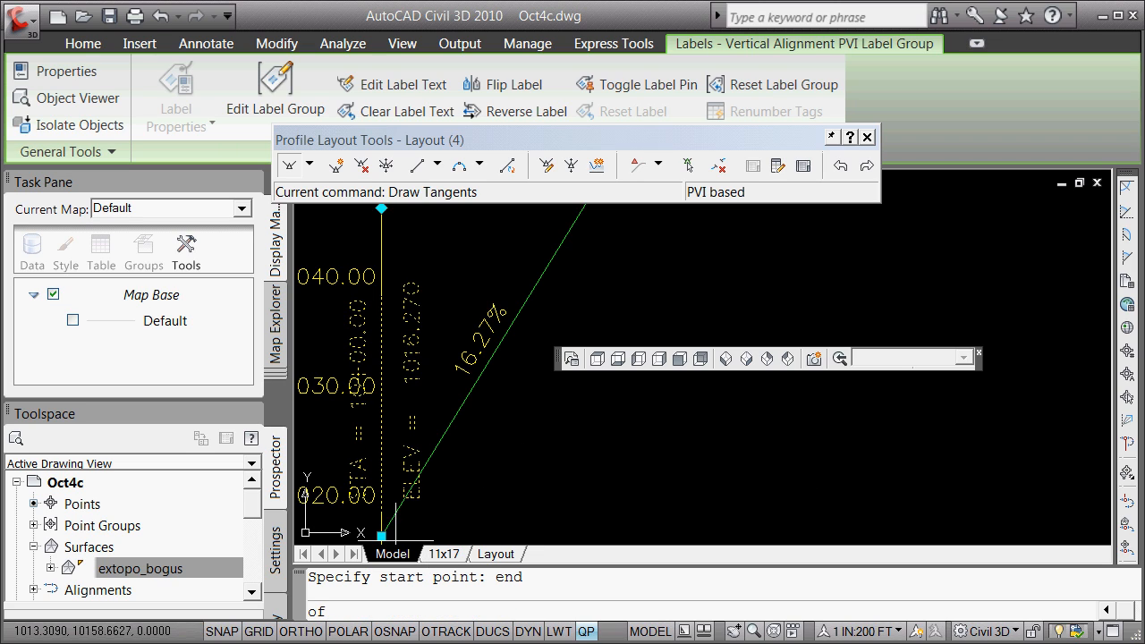
pyautogui.click(383, 533)
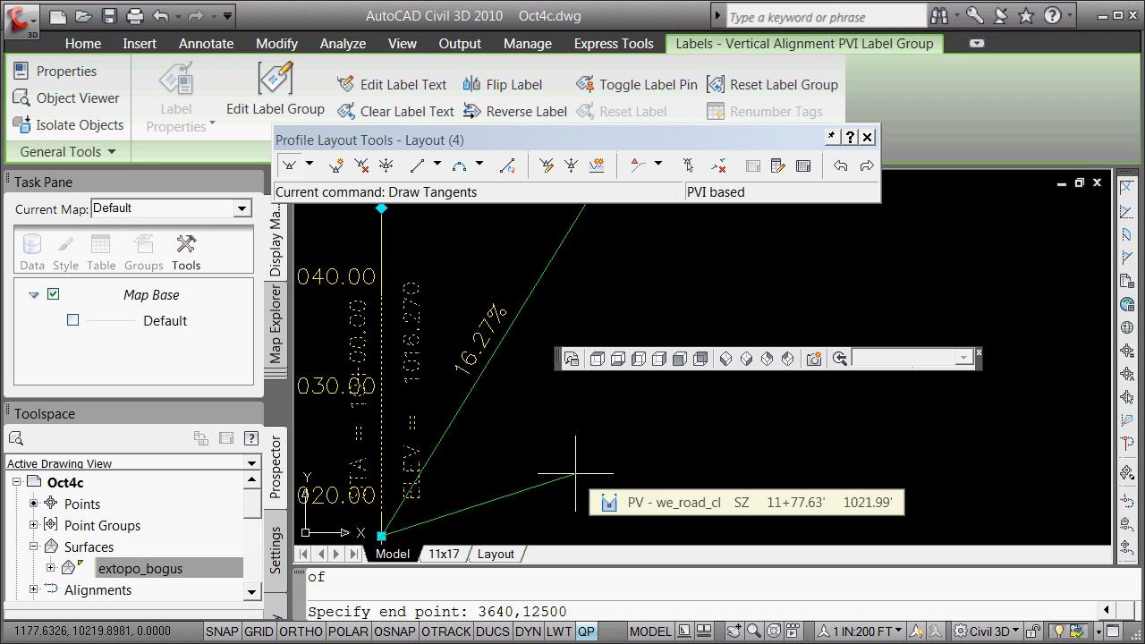
pyautogui.write('3640,12500')
pyautogui.press('Return')
# Step: Continue the we_road_cl tangent to the existing profile's far endpoint, end the command and close the profile layout tools
pyautogui.scroll(-8, 767, 378)
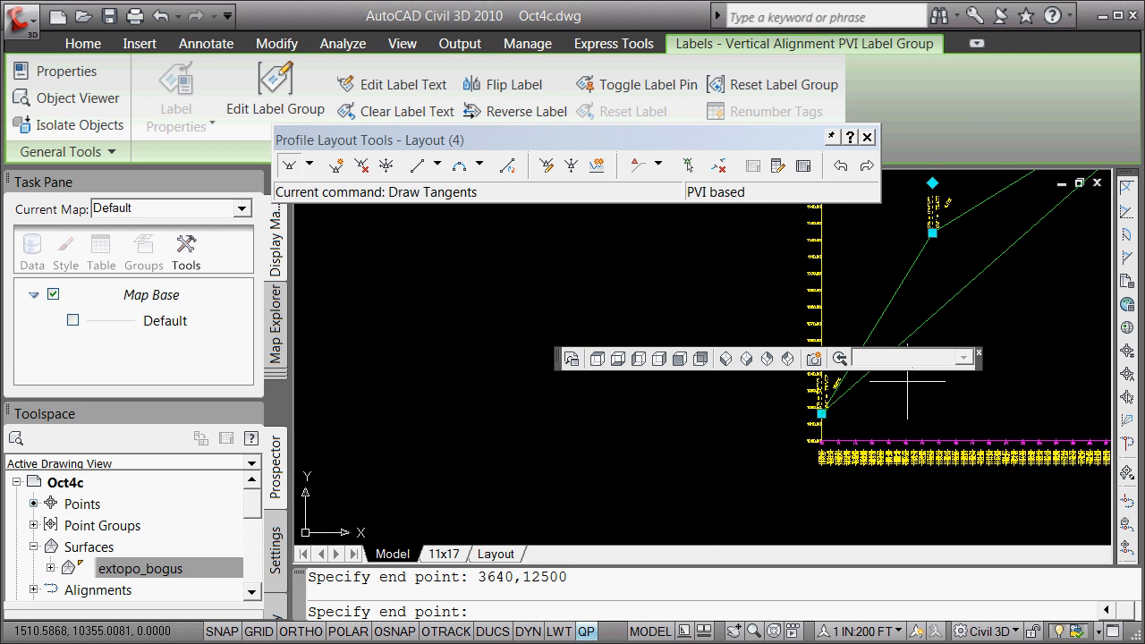
pyautogui.scroll(8, 1063, 340)
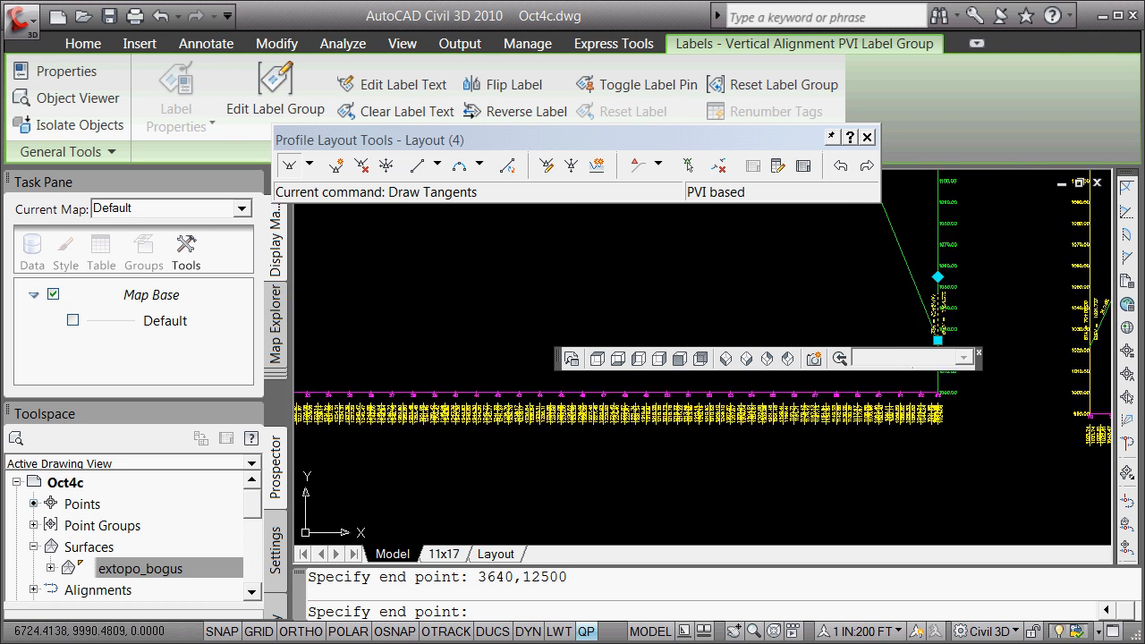
pyautogui.scroll(6, 537, 280)
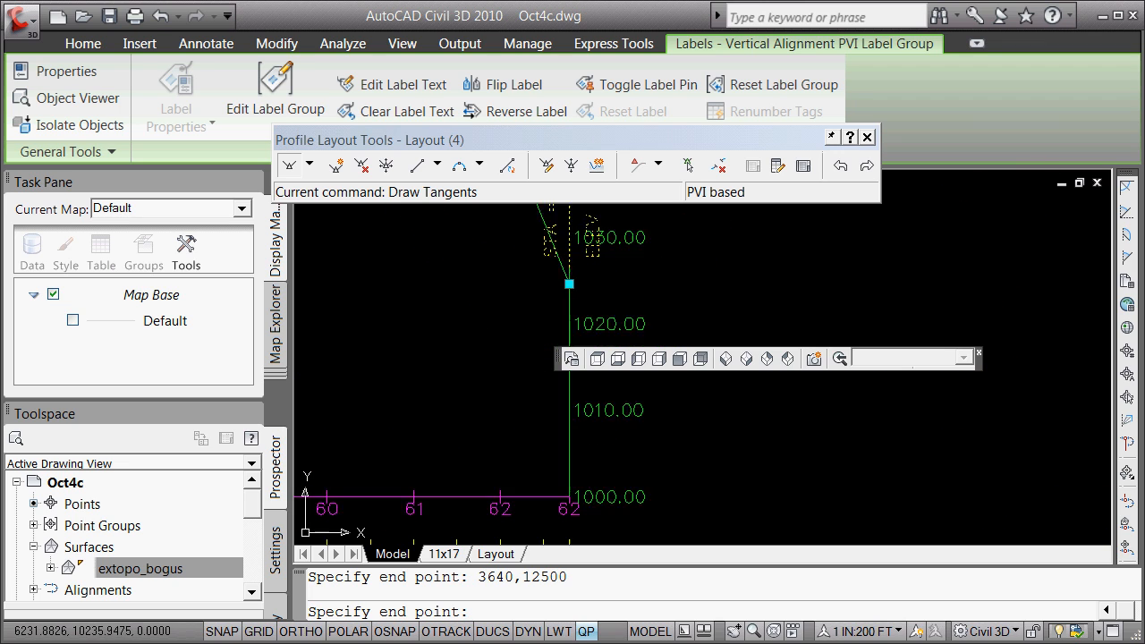
pyautogui.keyDown('shift'); pyautogui.rightClick(537, 274); pyautogui.keyUp('shift')
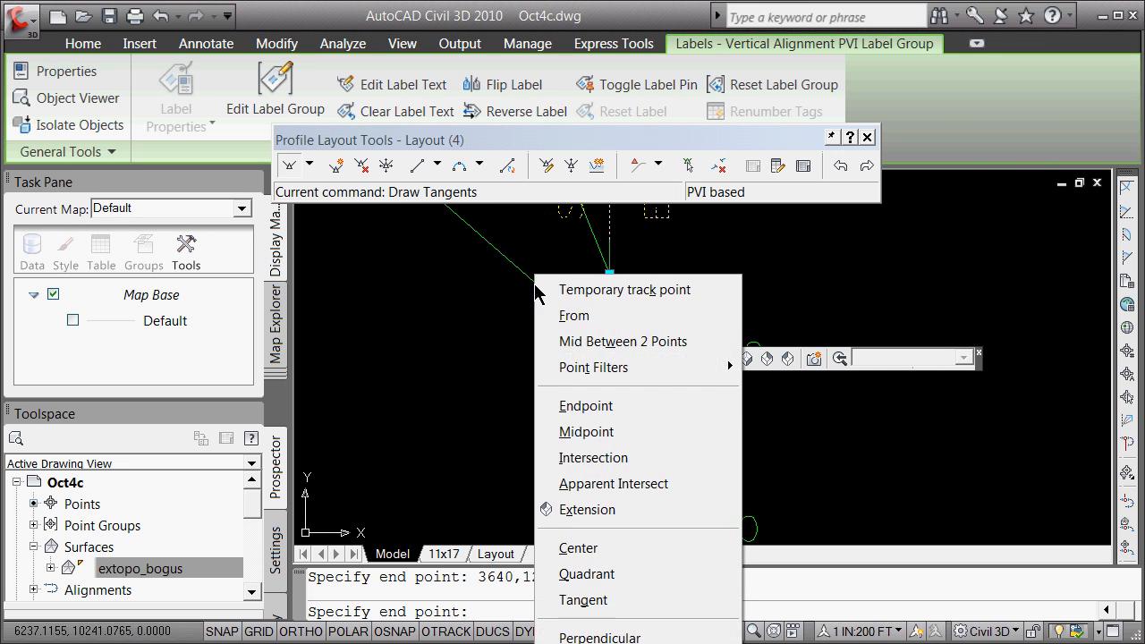
pyautogui.click(593, 407)
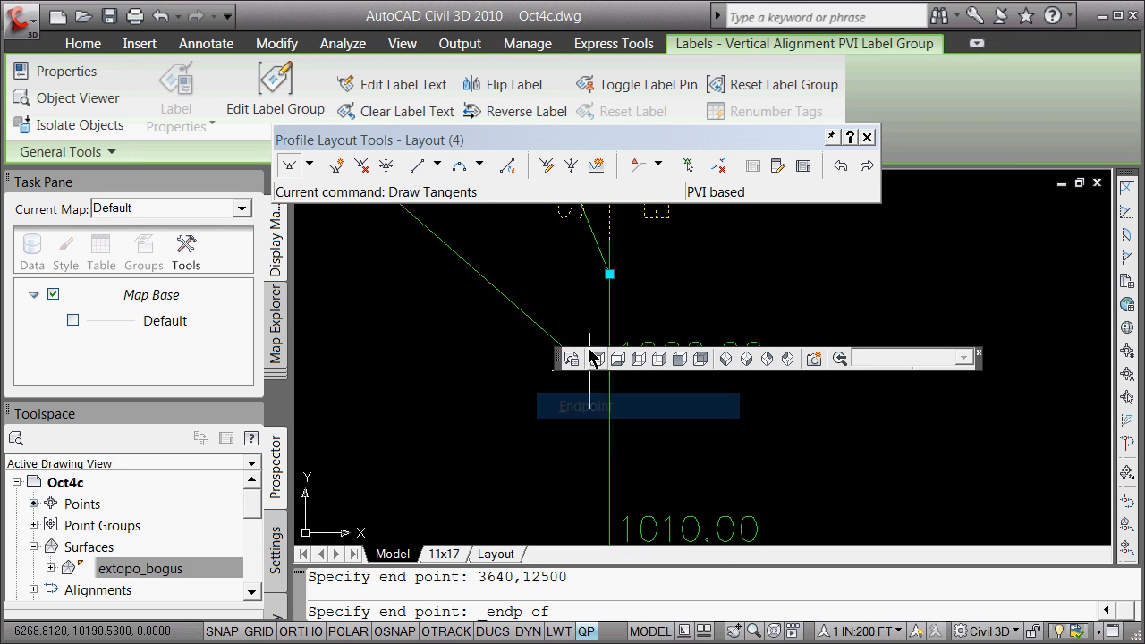
pyautogui.click(609, 274)
pyautogui.press('Return')
pyautogui.scroll(-8, 535, 331)
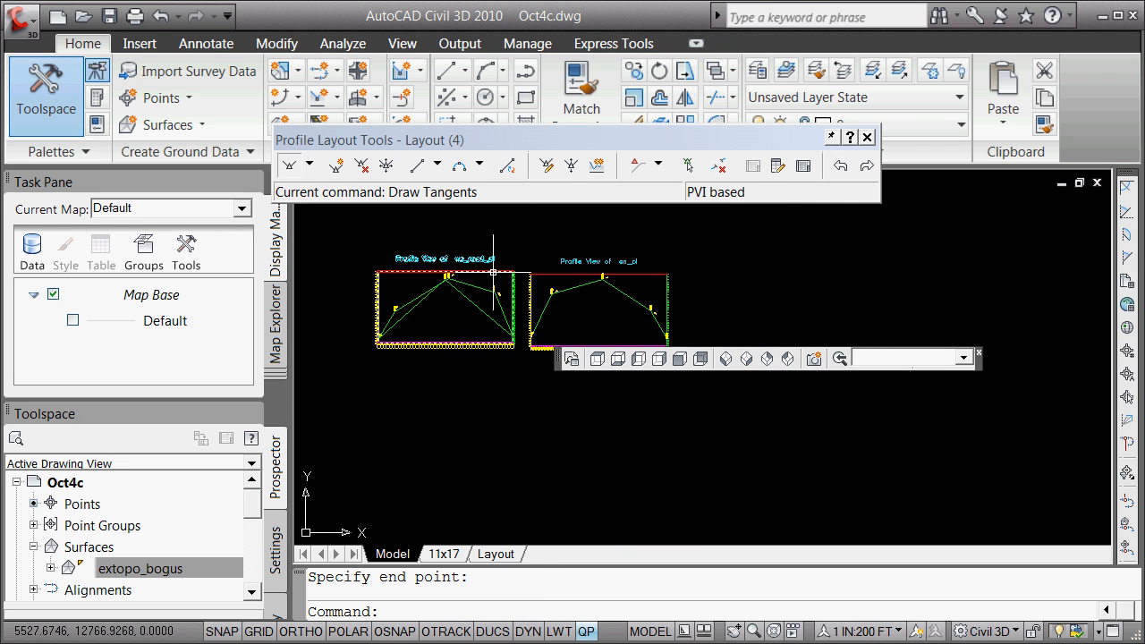
pyautogui.click(867, 139)
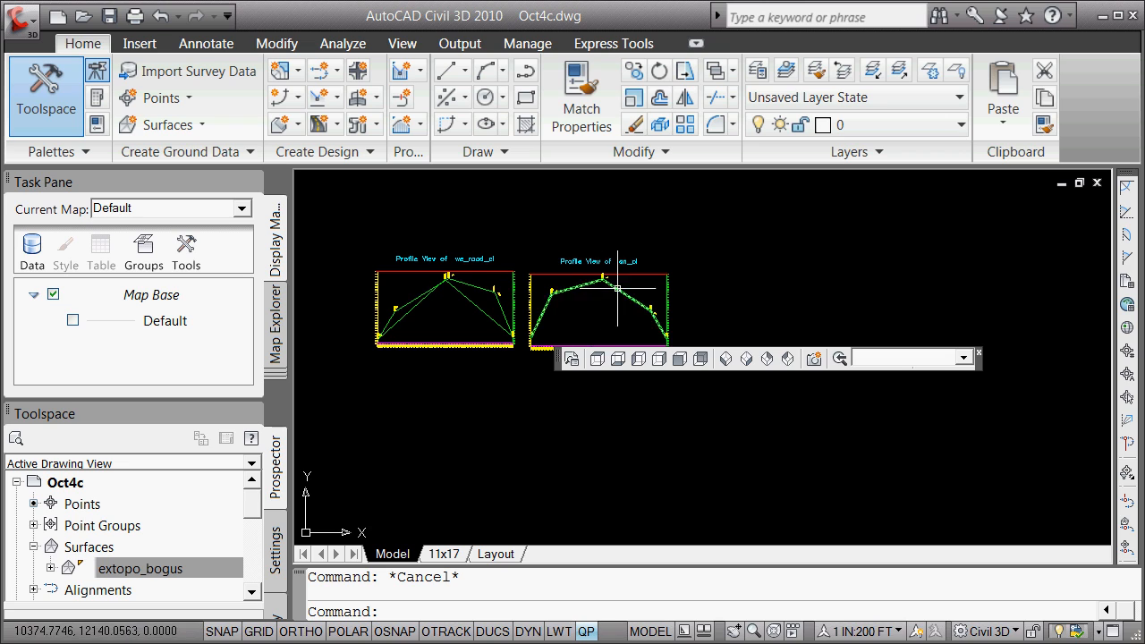
# Step: Create a new layout profile in the sn_cl profile view with the PROF Proposed style and Standard label set
pyautogui.scroll(4, 630, 294)
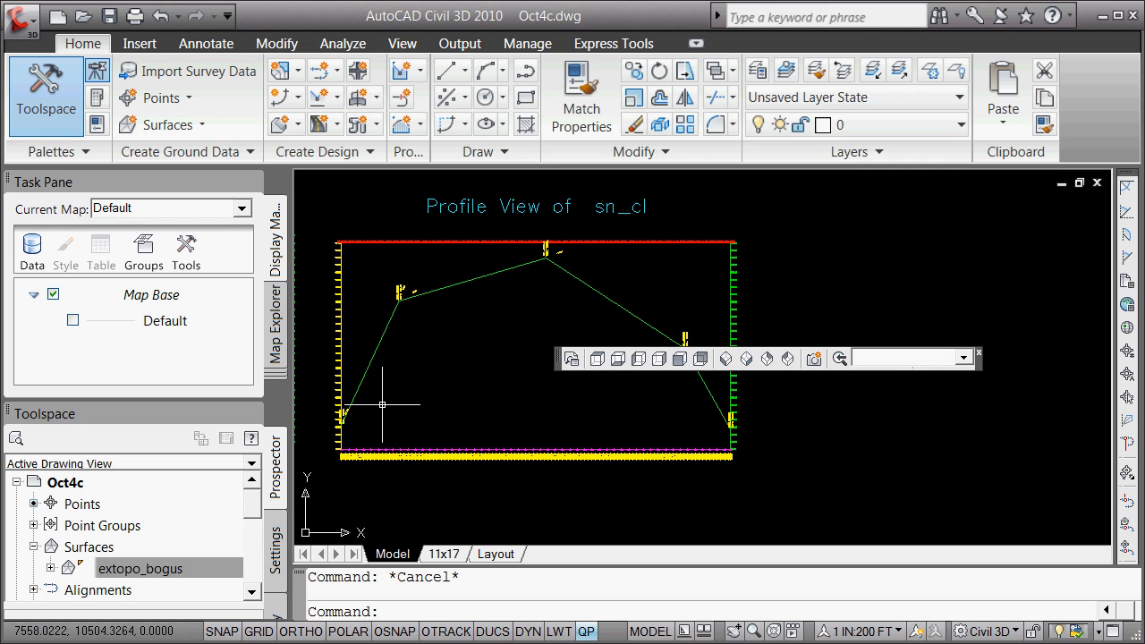
pyautogui.moveTo(382, 404)
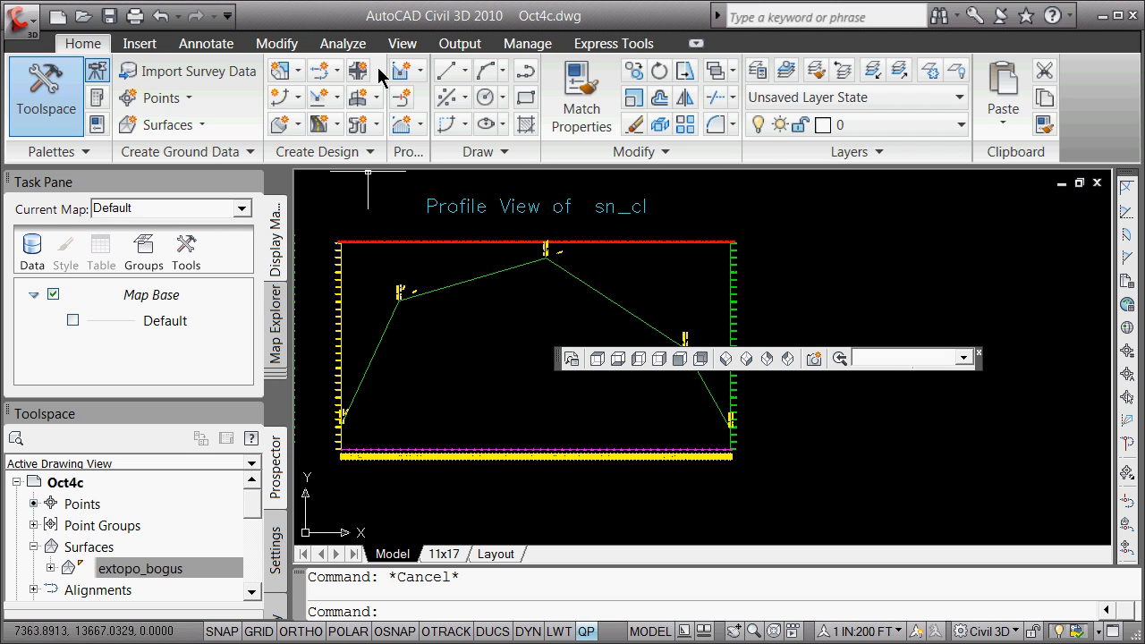
pyautogui.click(337, 100)
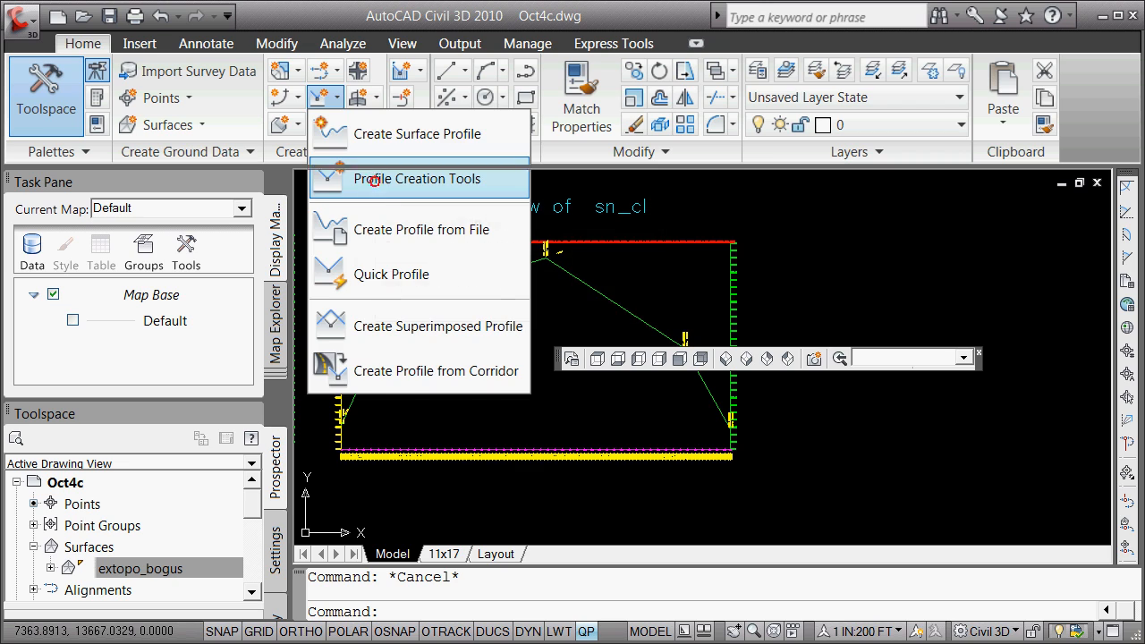
pyautogui.click(413, 179)
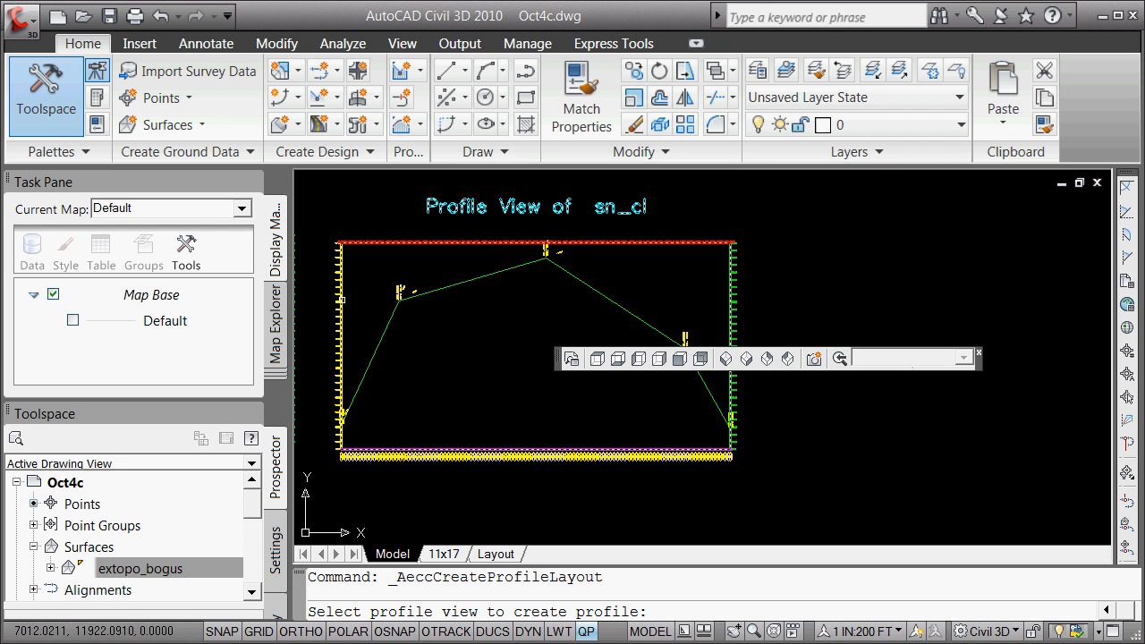
pyautogui.click(341, 300)
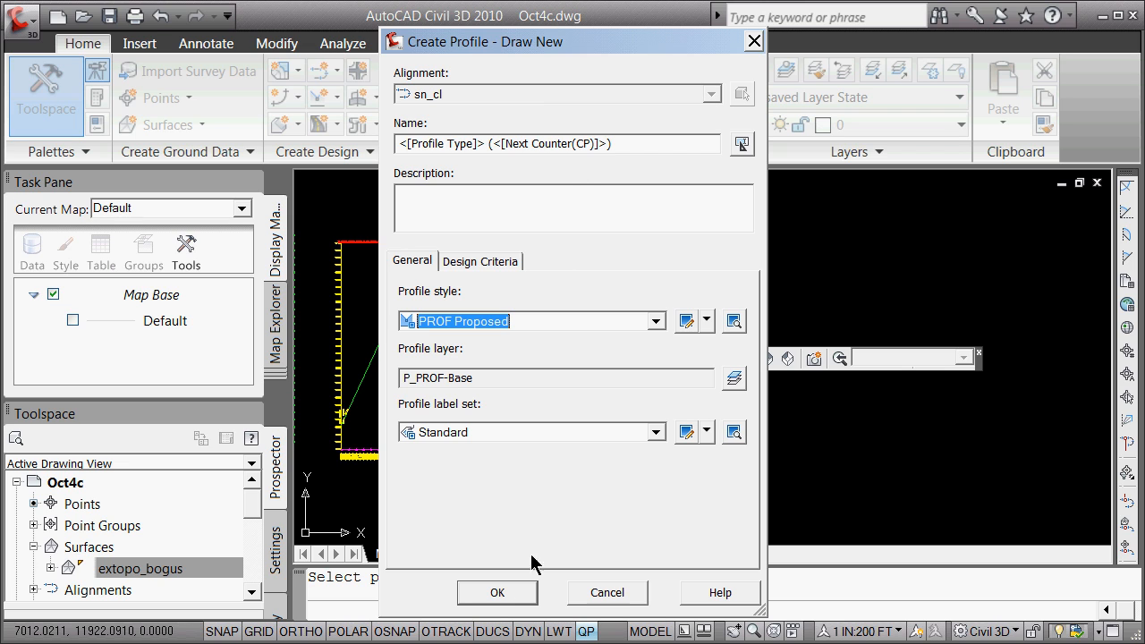
pyautogui.click(506, 596)
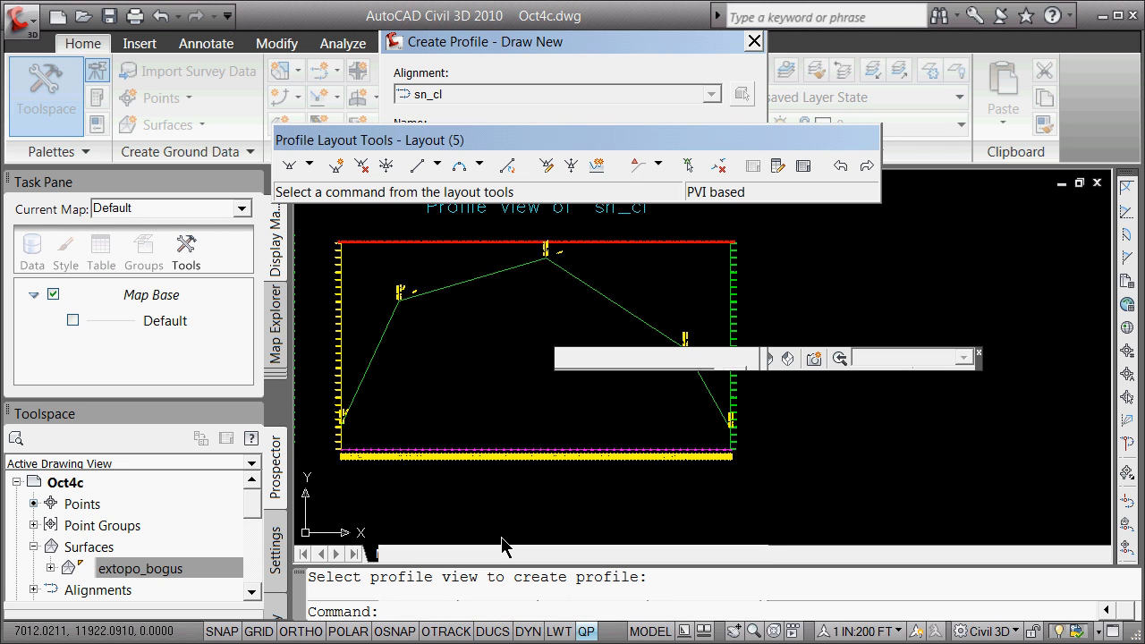
# Step: Draw a proposed tangent in the sn_cl profile view from the existing profile's start endpoint to 9640,12500
pyautogui.click(309, 165)
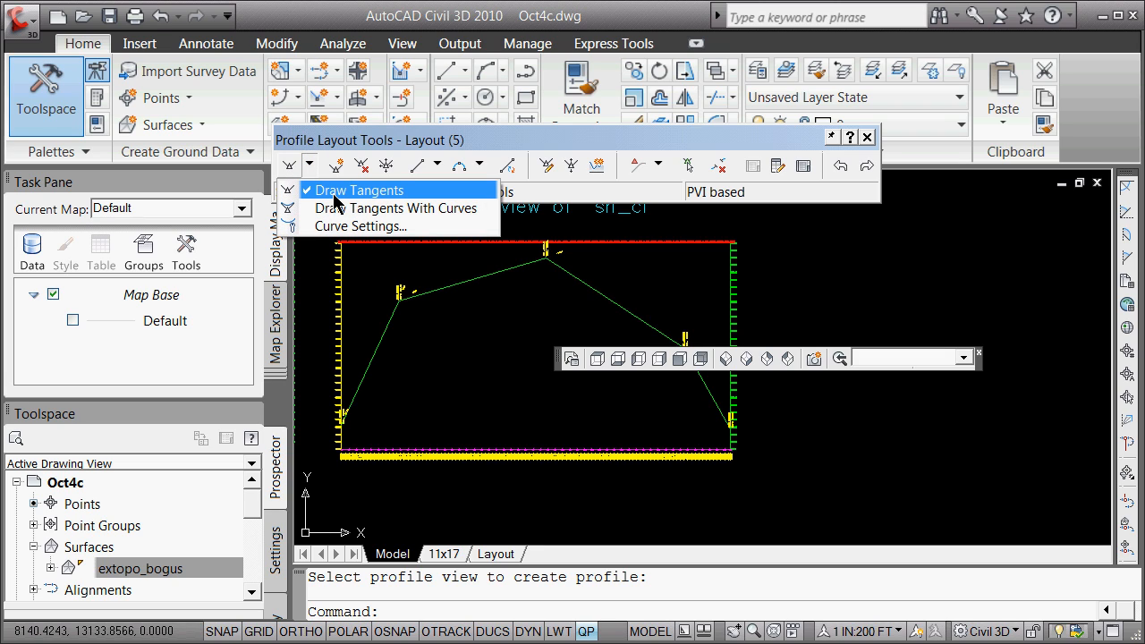
pyautogui.click(336, 200)
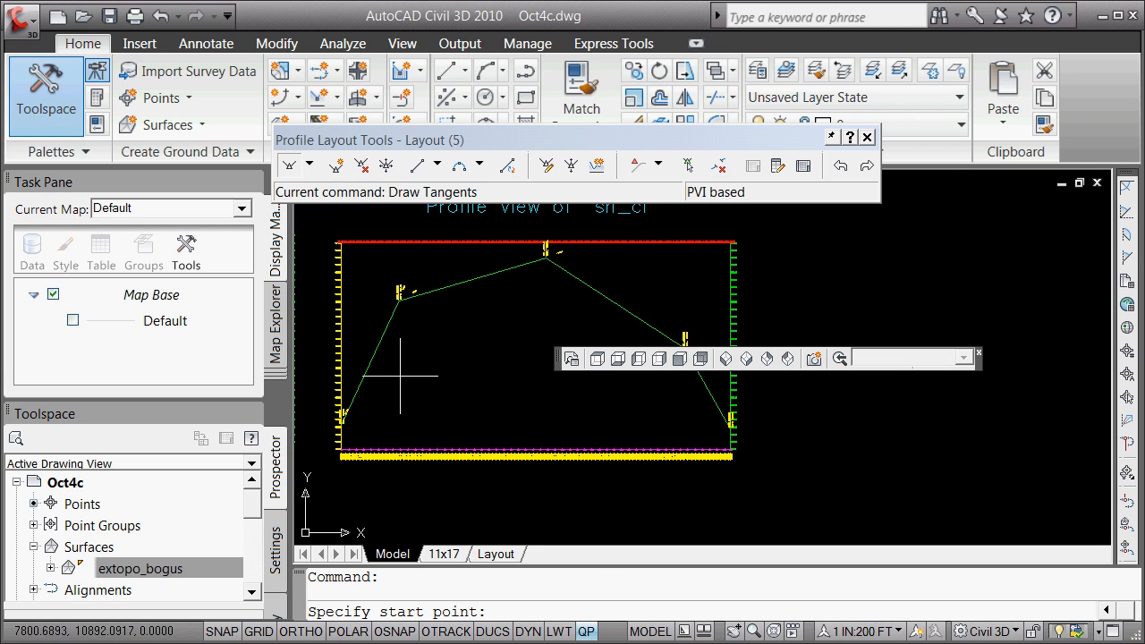
pyautogui.scroll(2, 361, 436)
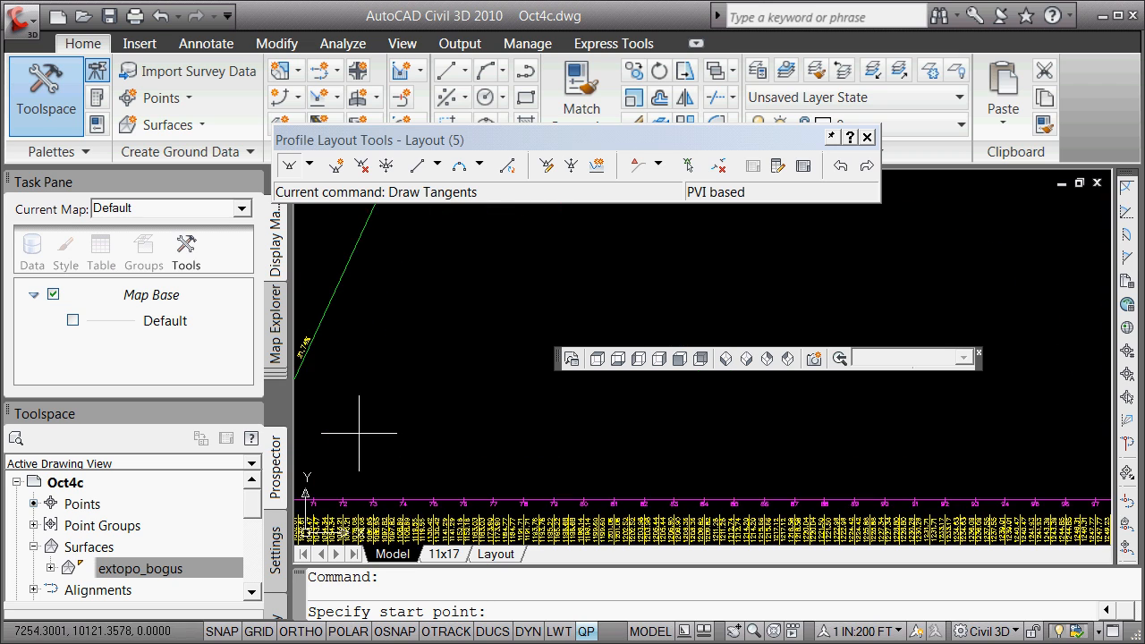
pyautogui.keyDown('shift'); pyautogui.rightClick(362, 424); pyautogui.keyUp('shift')
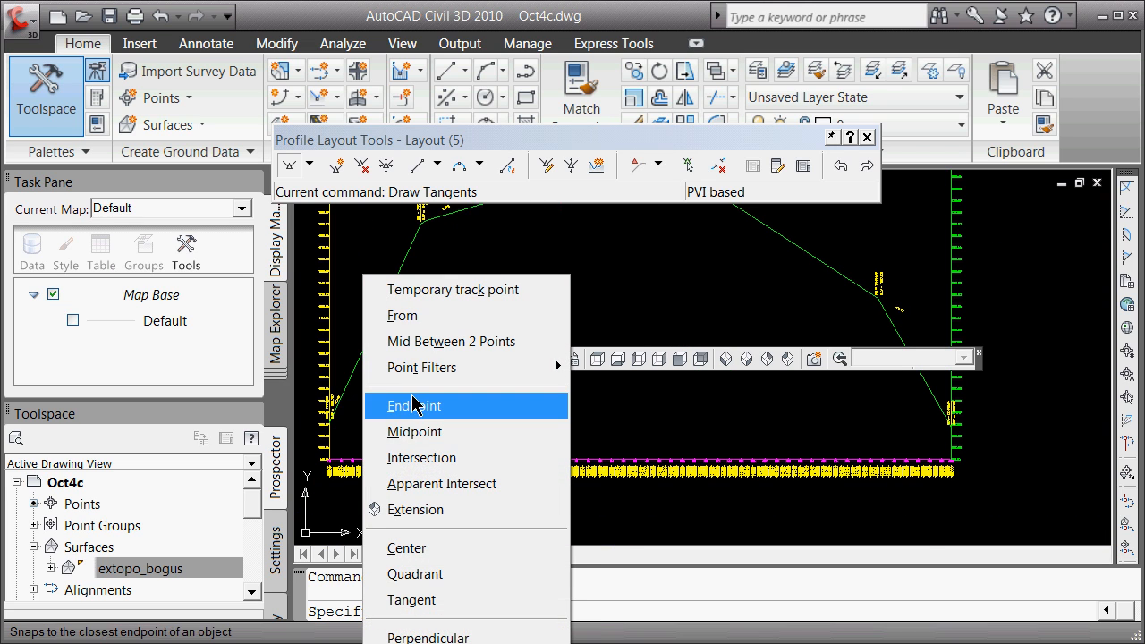
pyautogui.click(414, 405)
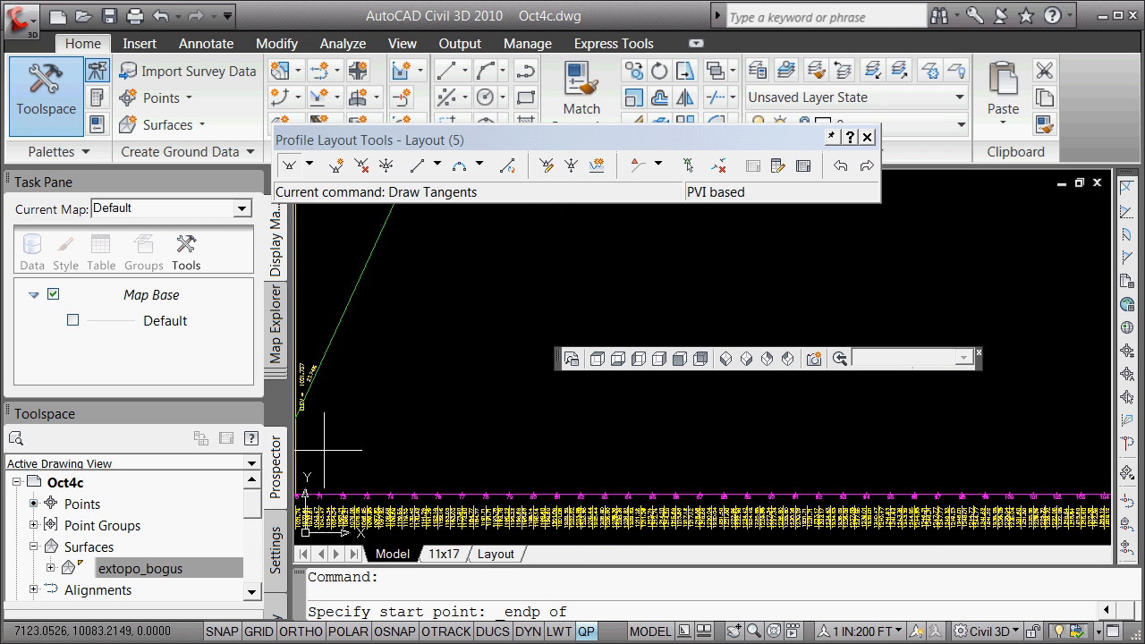
pyautogui.scroll(-2, 317, 452)
pyautogui.scroll(3, 318, 444)
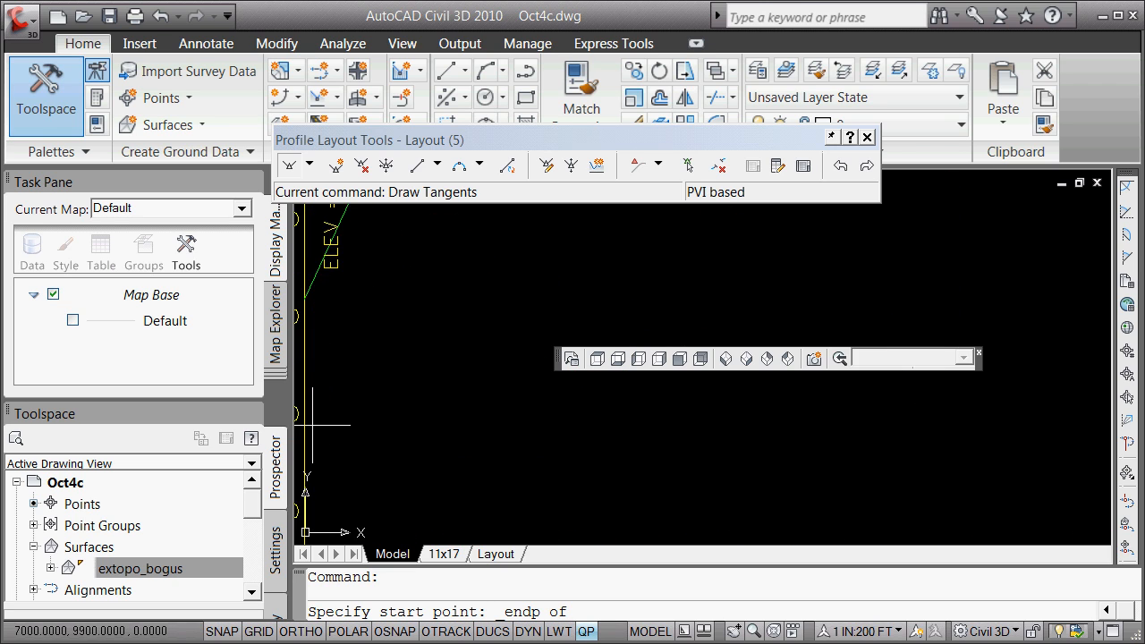
pyautogui.scroll(3, 314, 403)
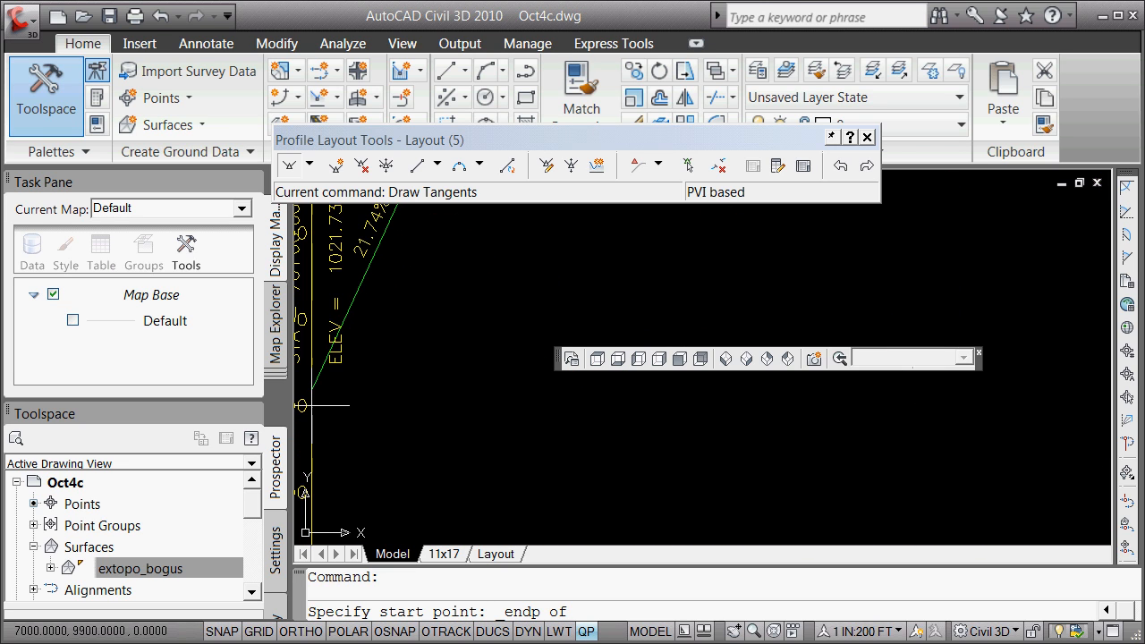
pyautogui.click(313, 393)
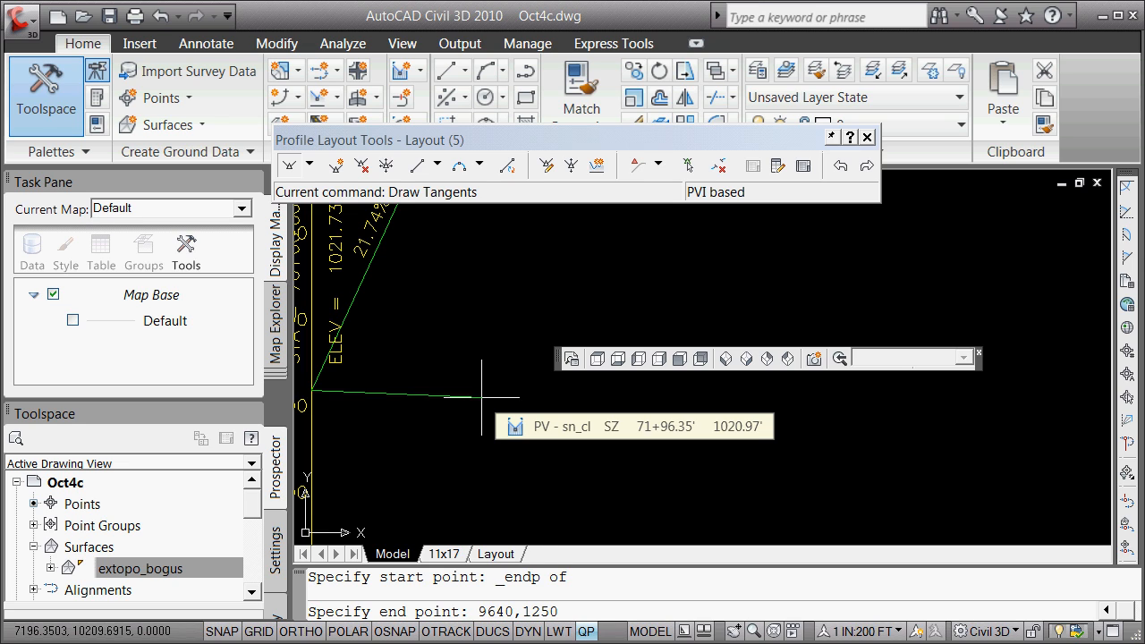
pyautogui.press('Return')
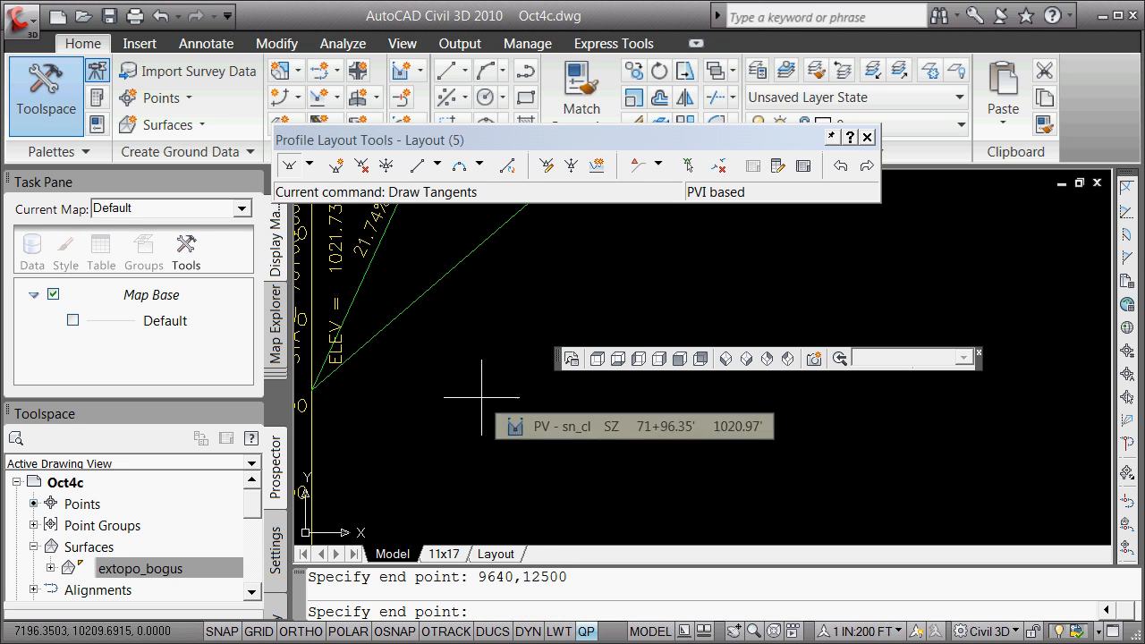
# Step: Continue the sn_cl tangent to the existing profile's far endpoint and end the command
pyautogui.scroll(-3, 554, 396)
pyautogui.scroll(-4, 614, 404)
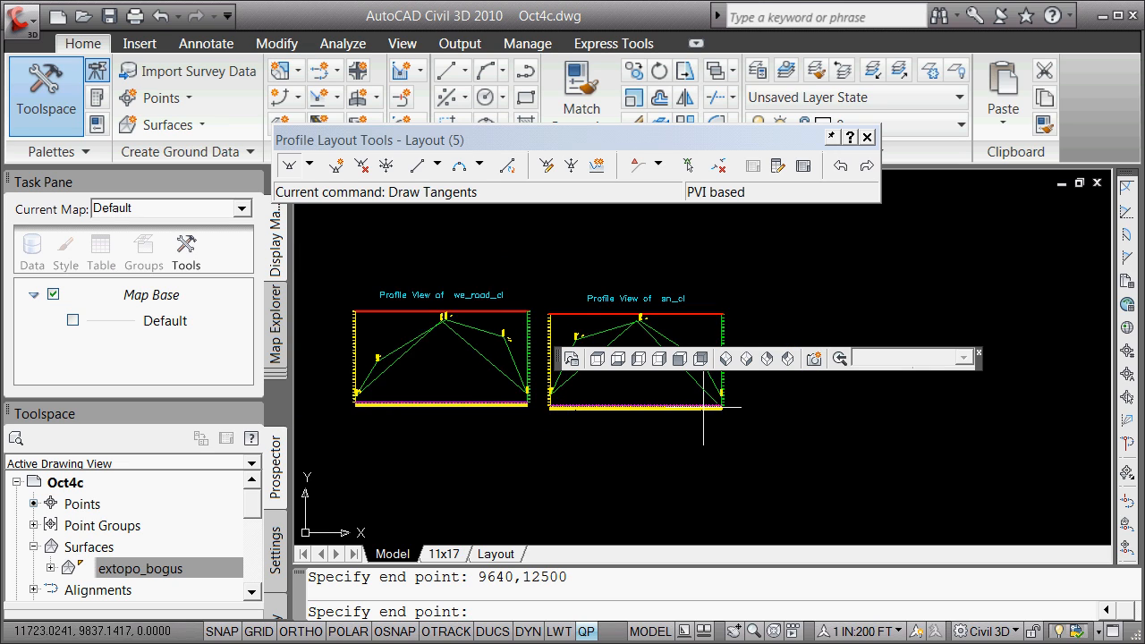
pyautogui.scroll(-1, 688, 430)
pyautogui.scroll(5, 716, 430)
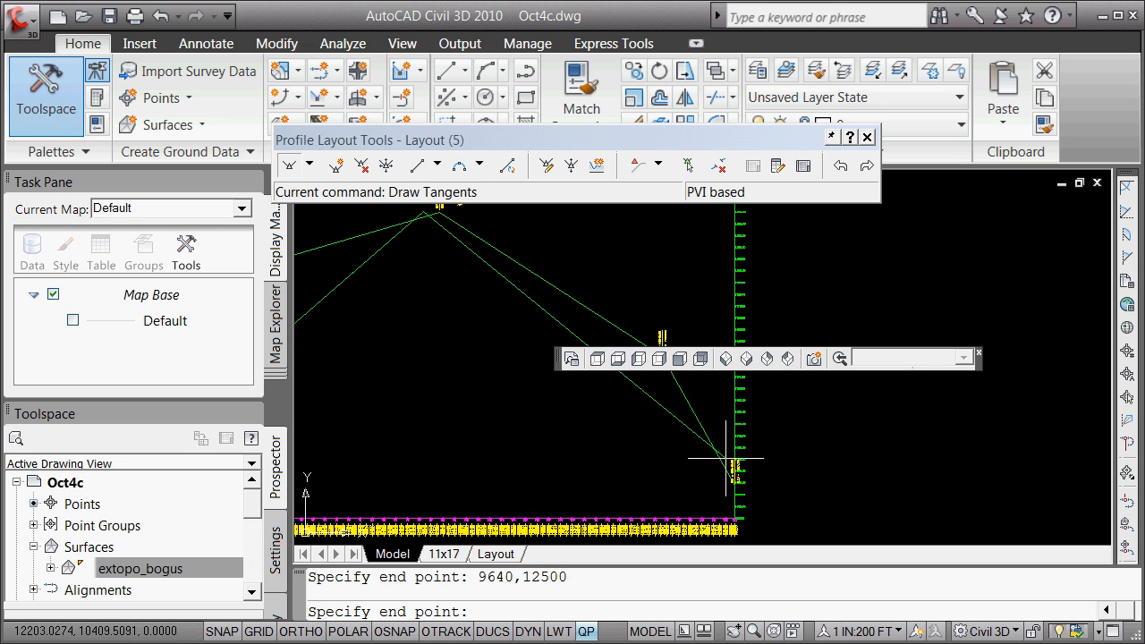
pyautogui.scroll(1, 730, 472)
pyautogui.scroll(3, 729, 472)
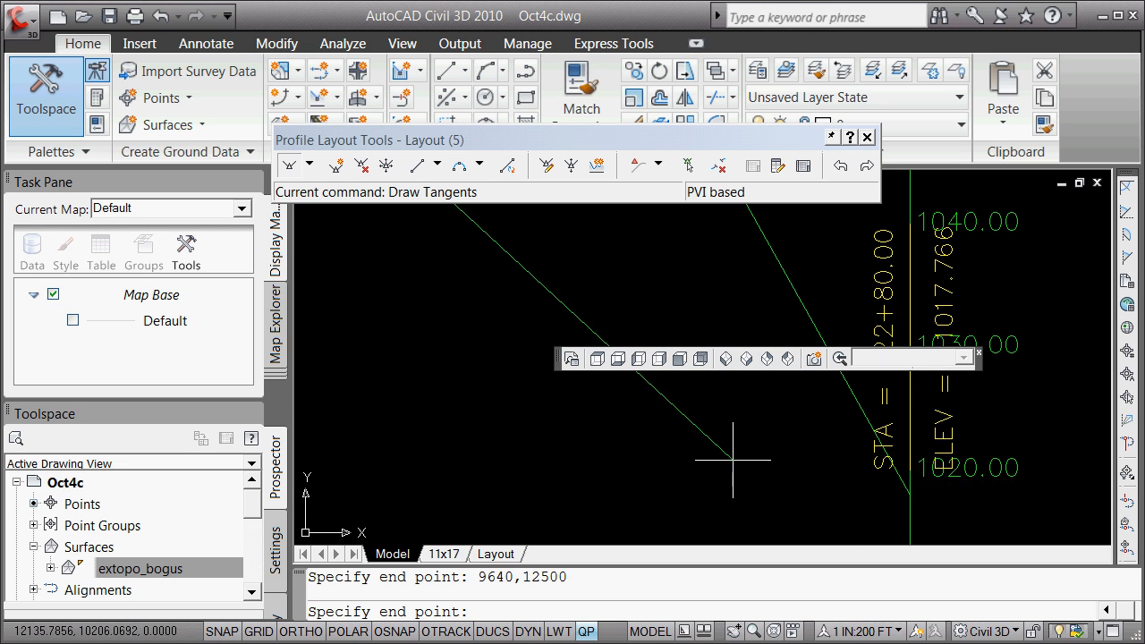
pyautogui.keyDown('shift'); pyautogui.rightClick(728, 458); pyautogui.keyUp('shift')
pyautogui.click(778, 407)
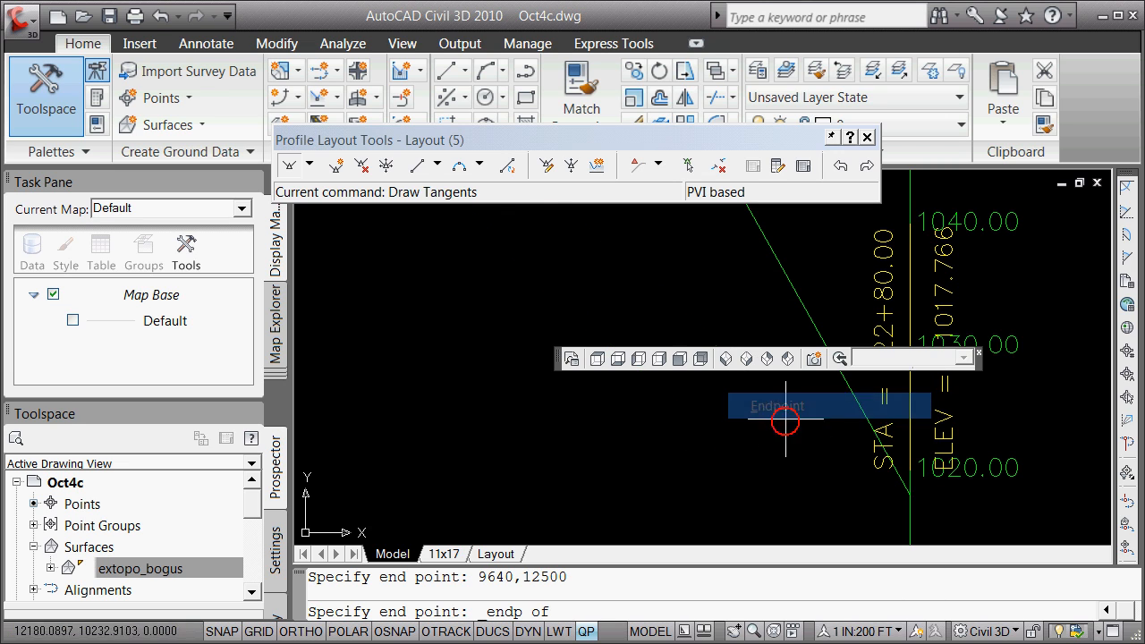
pyautogui.click(909, 492)
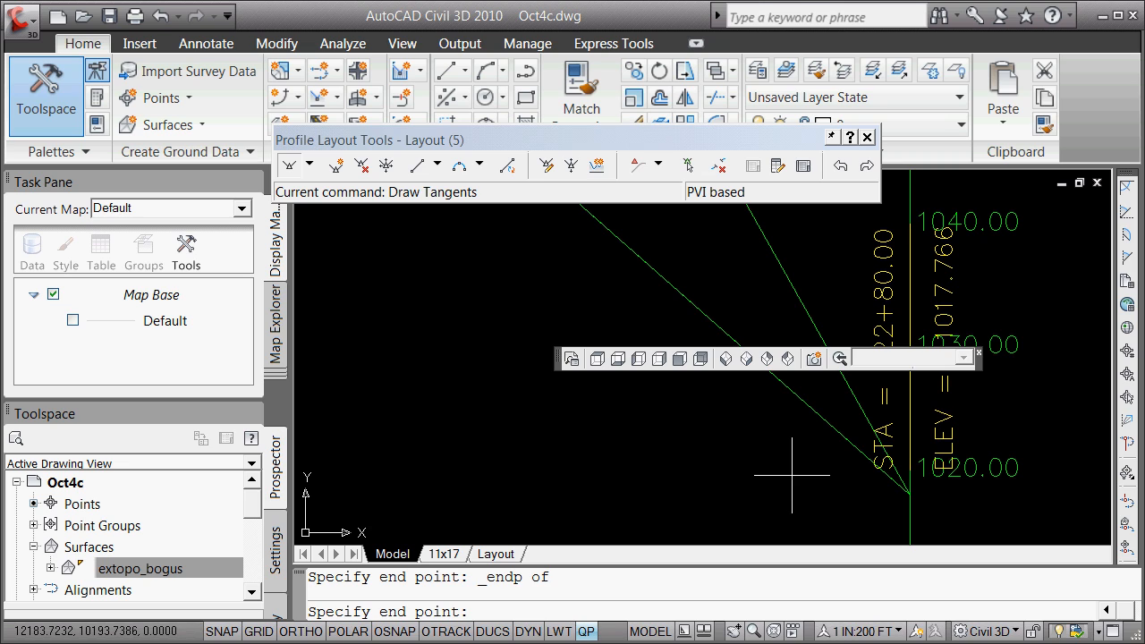
pyautogui.press('Return')
pyautogui.scroll(-8, 536, 384)
pyautogui.scroll(-5, 518, 278)
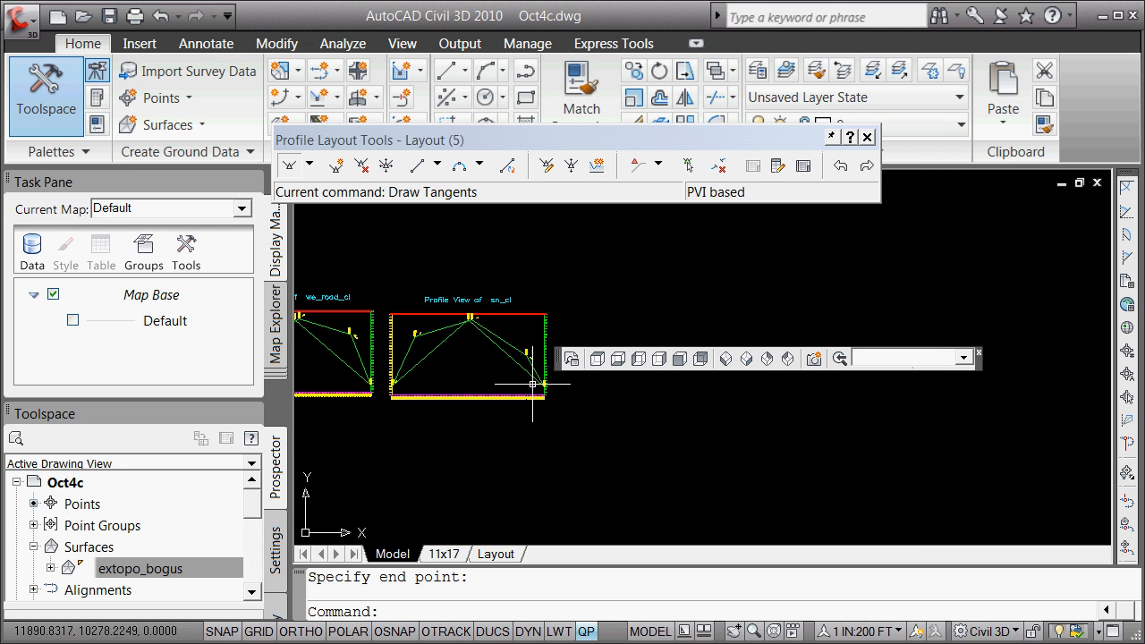
pyautogui.scroll(-4, 397, 451)
pyautogui.scroll(4, 398, 451)
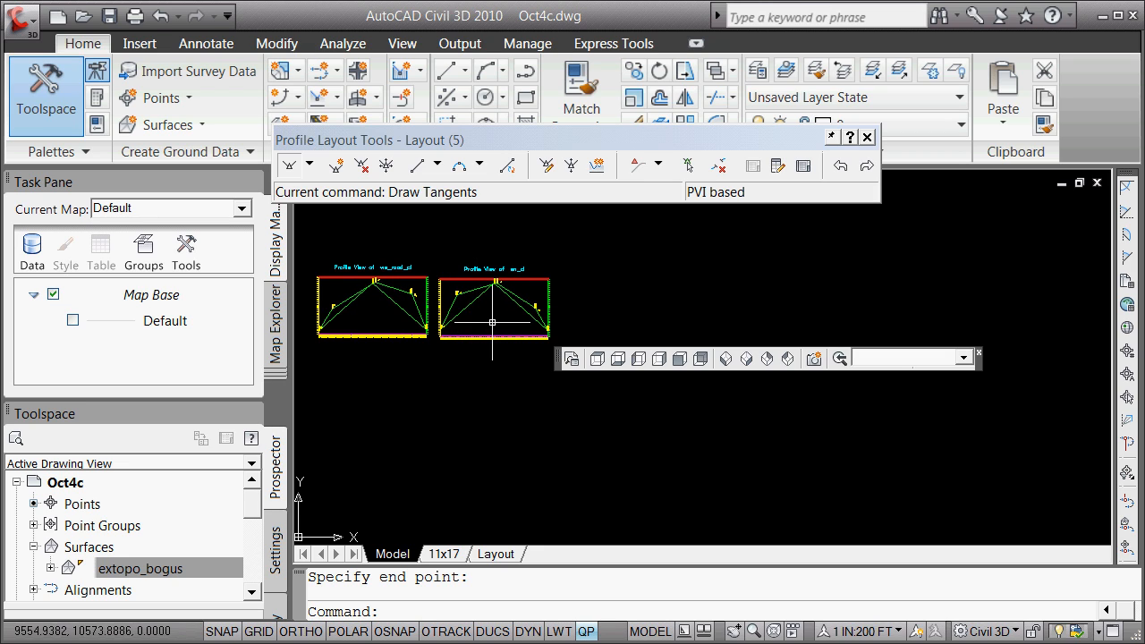
pyautogui.scroll(4, 482, 297)
pyautogui.scroll(-6, 482, 297)
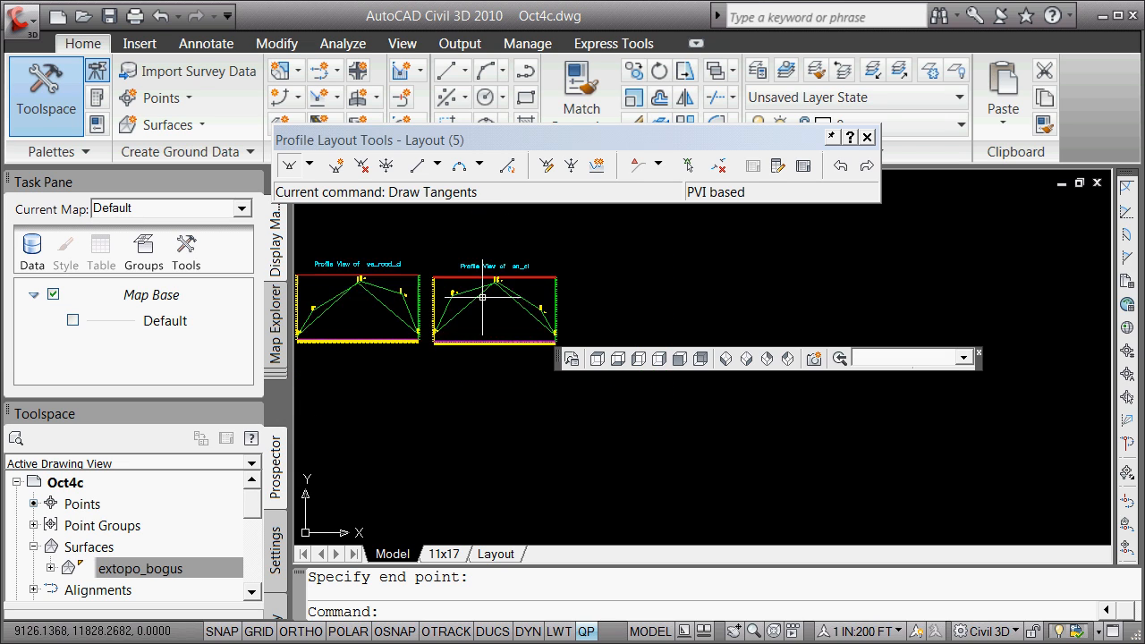
# Step: Examine the proposed tangents against the existing profile in the sn_cl profile view, checking the shared endpoints and peak, and compare with the we_road_cl view
pyautogui.scroll(4, 362, 313)
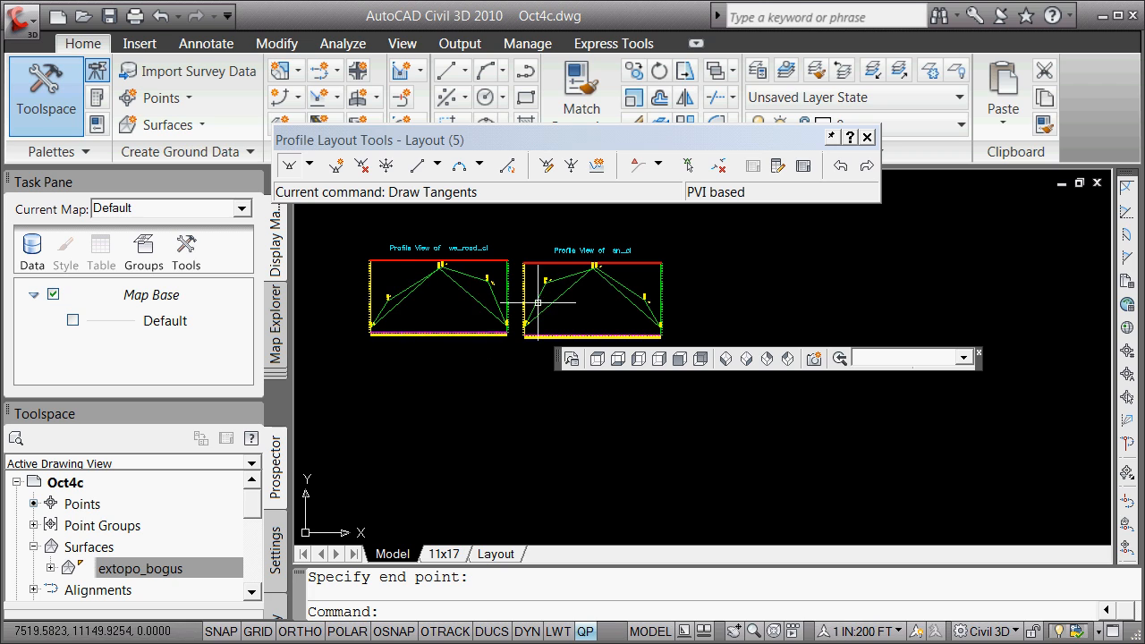
pyautogui.moveTo(555, 300)
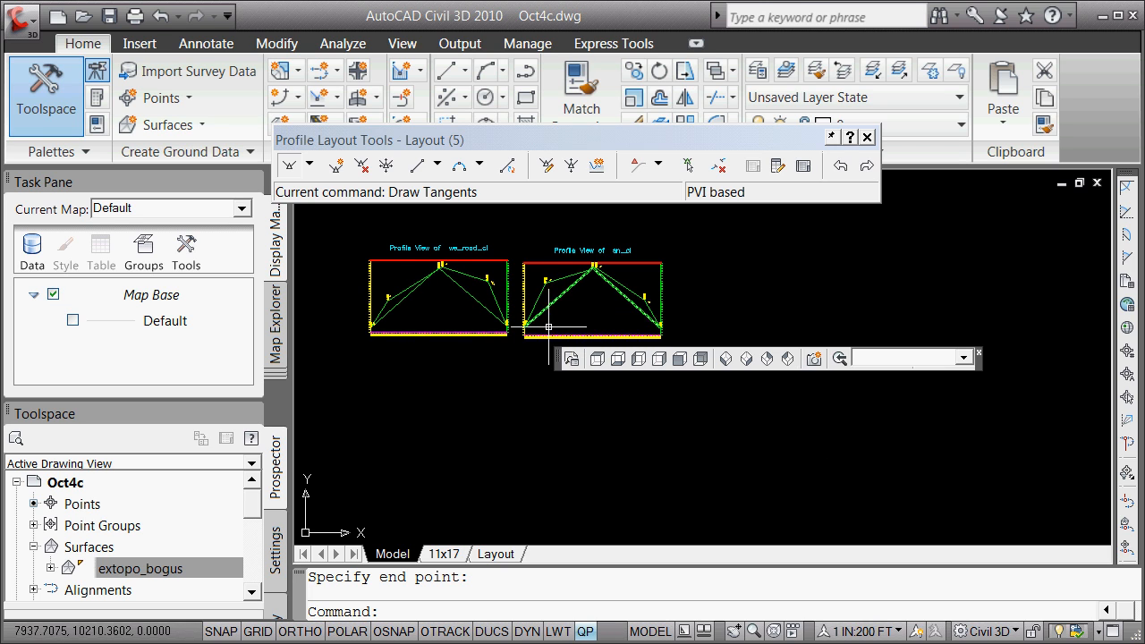
pyautogui.scroll(4, 572, 275)
pyautogui.scroll(3, 572, 275)
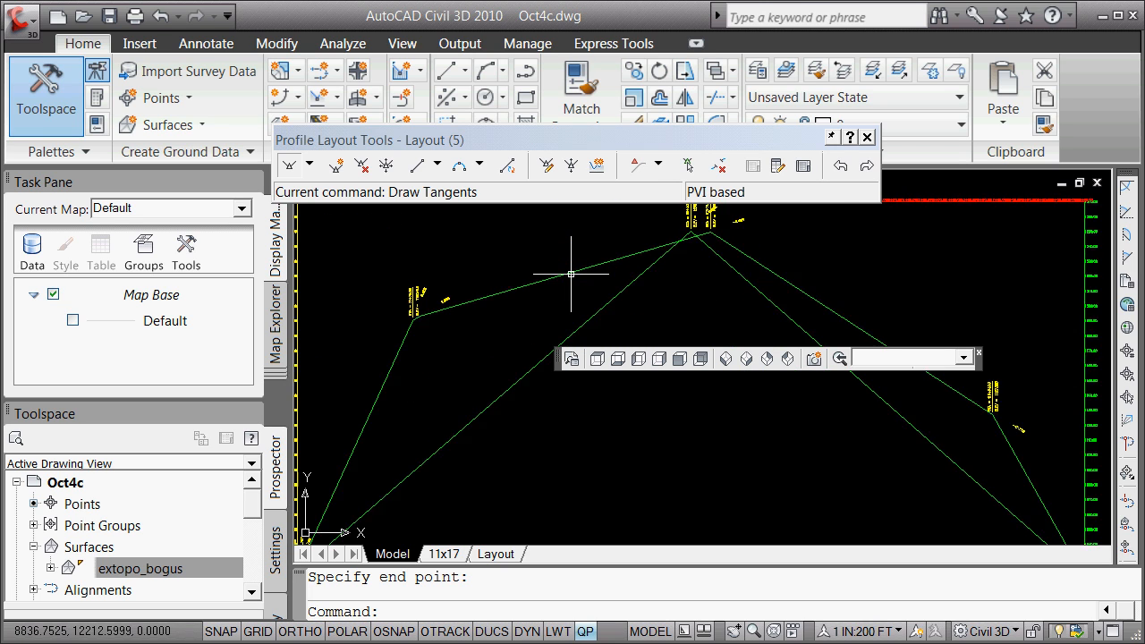
pyautogui.scroll(-6, 567, 268)
pyautogui.scroll(5, 548, 324)
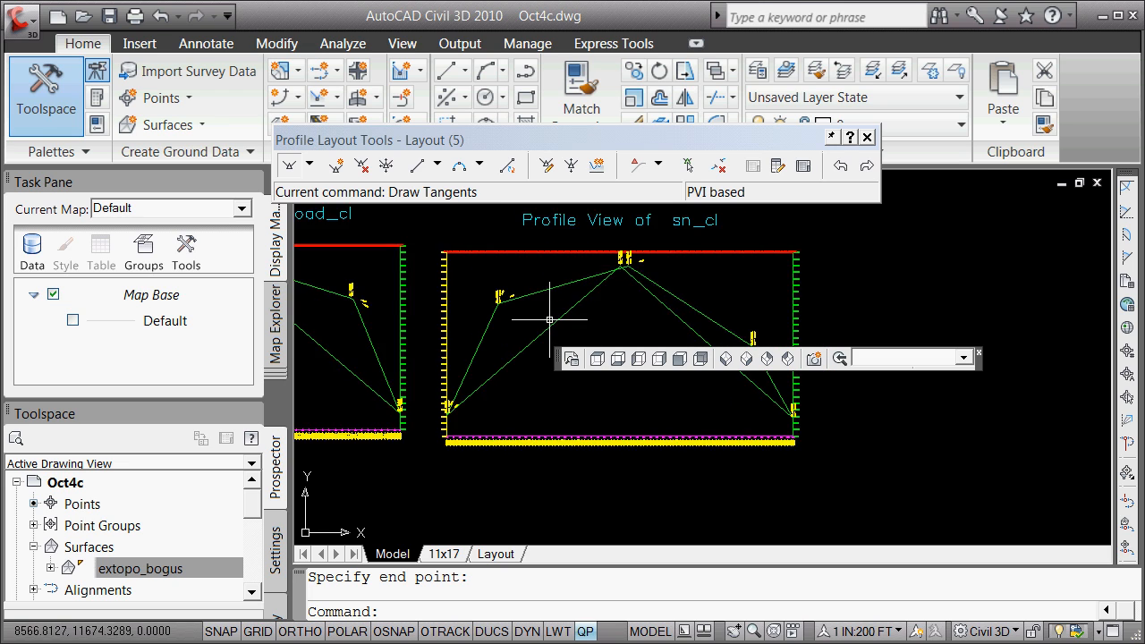
pyautogui.scroll(-4, 388, 234)
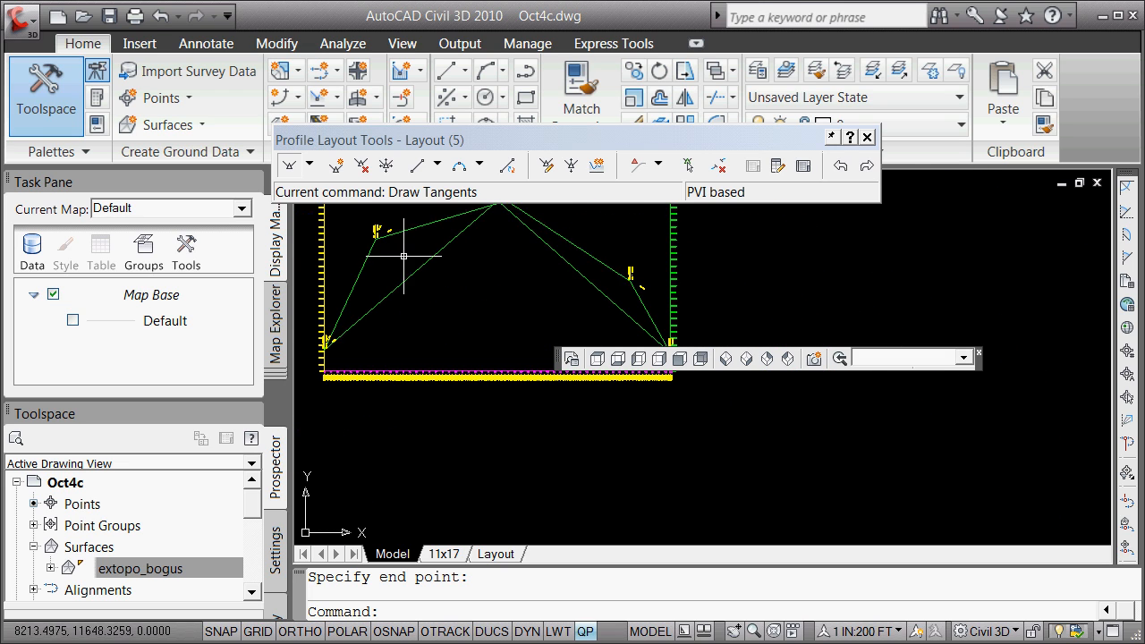
pyautogui.scroll(-2, 443, 255)
pyautogui.scroll(3, 401, 304)
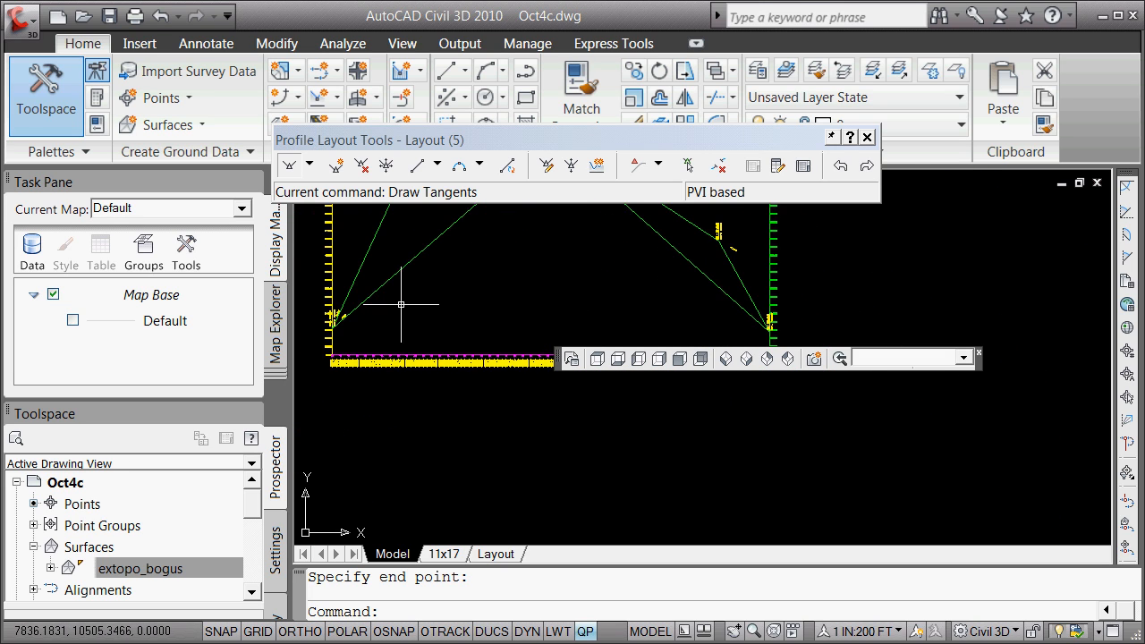
pyautogui.scroll(-6, 396, 302)
pyautogui.scroll(9, 397, 287)
pyautogui.scroll(-6, 413, 260)
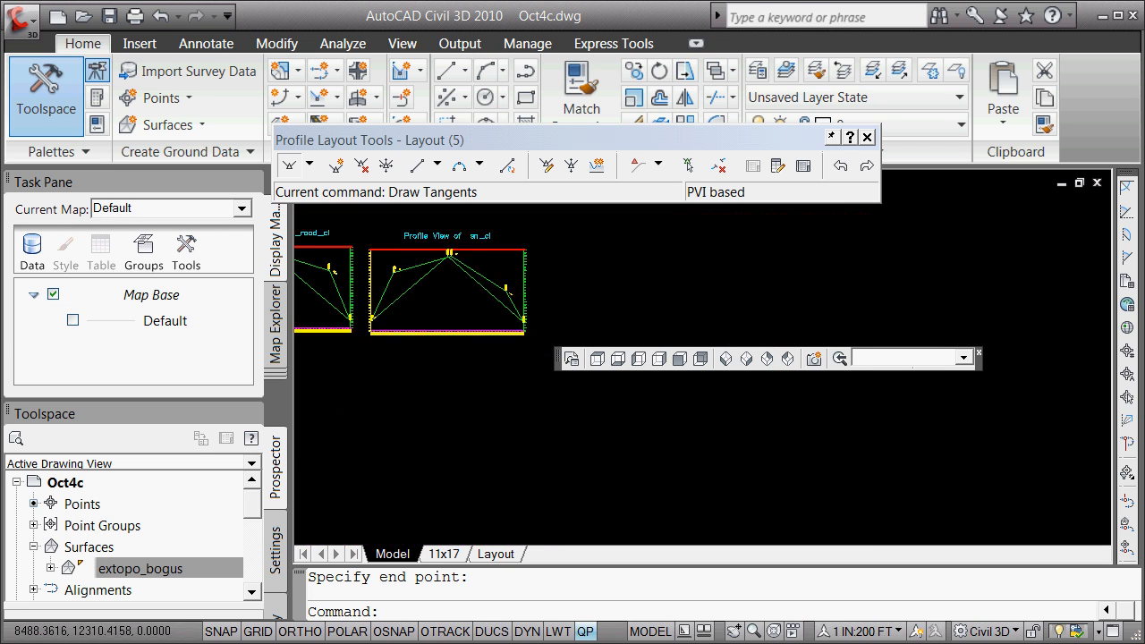
pyautogui.scroll(2, 442, 263)
pyautogui.scroll(5, 443, 260)
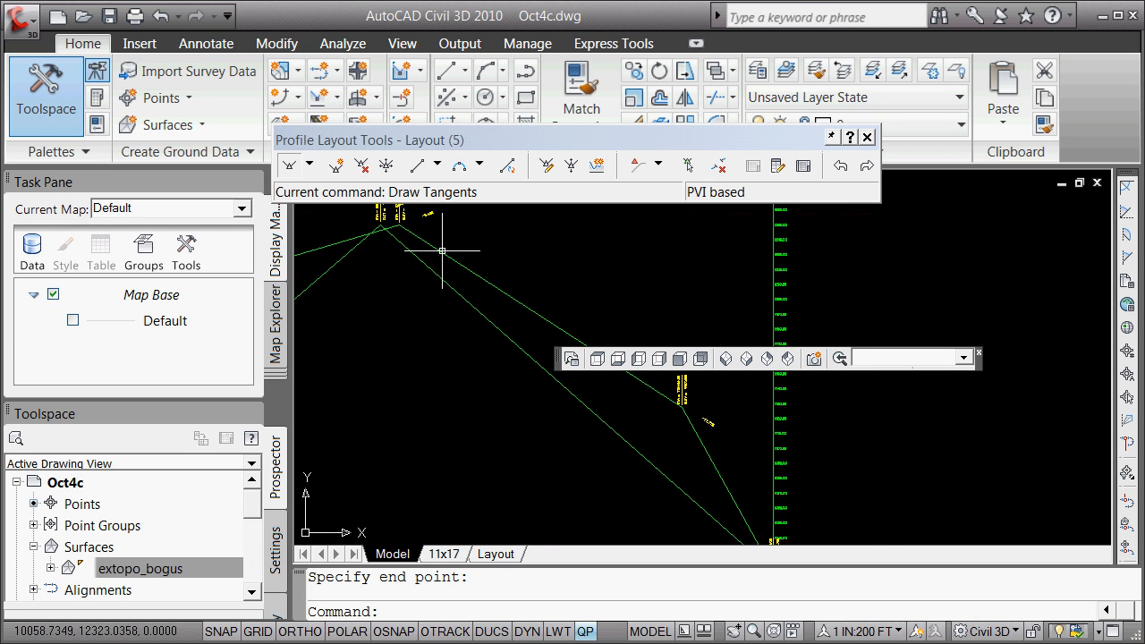
pyautogui.scroll(-6, 447, 246)
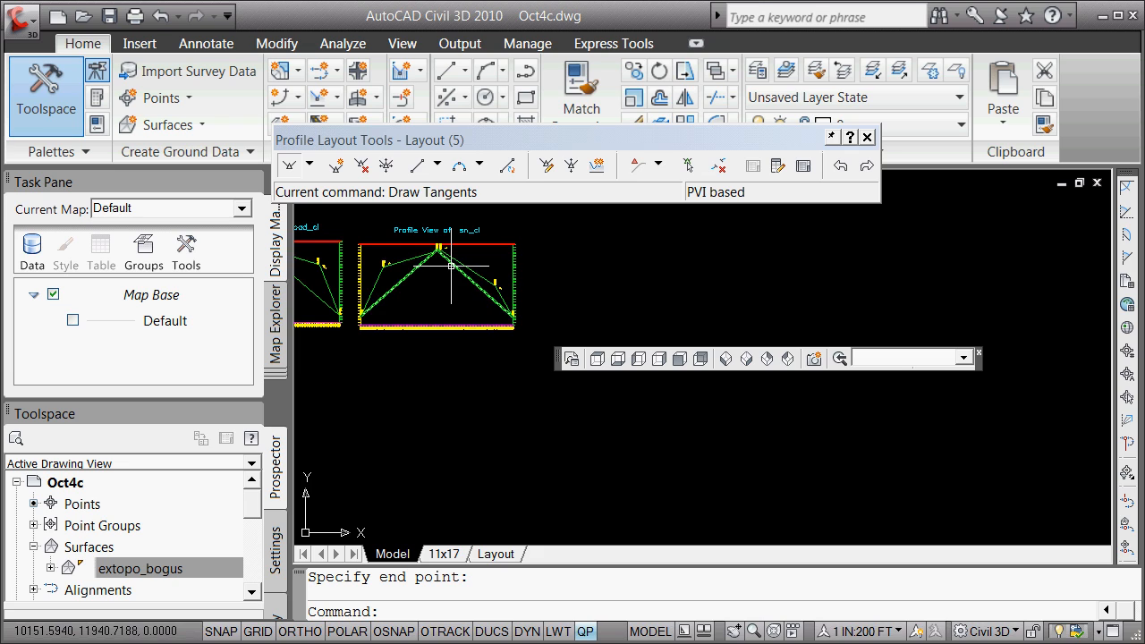
pyautogui.scroll(-5, 430, 259)
pyautogui.scroll(3, 418, 269)
pyautogui.scroll(3, 418, 269)
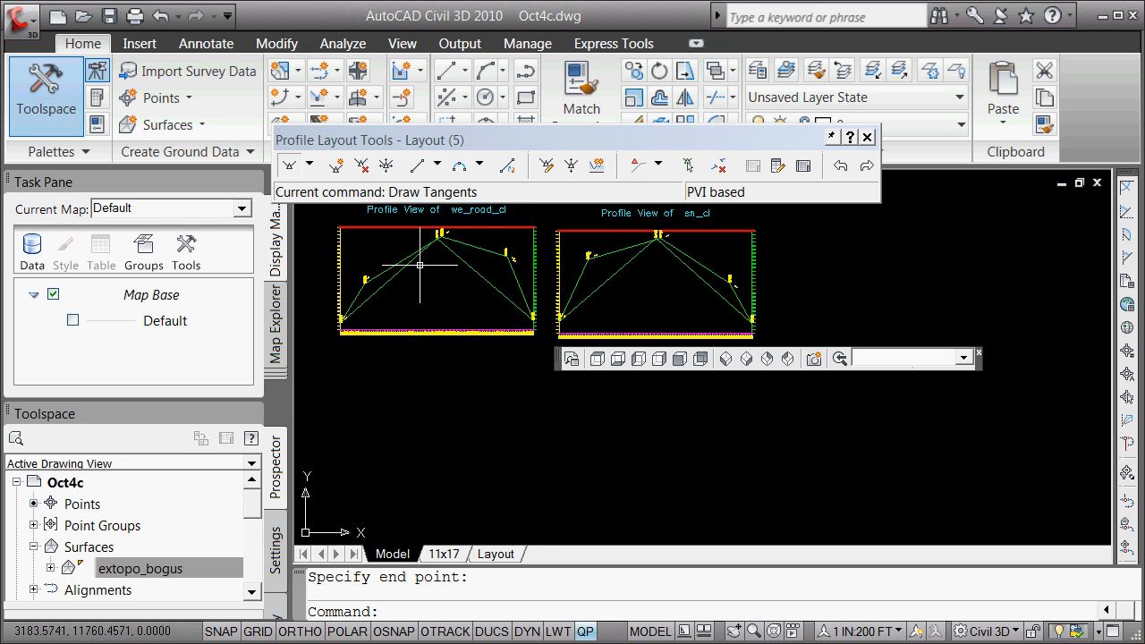